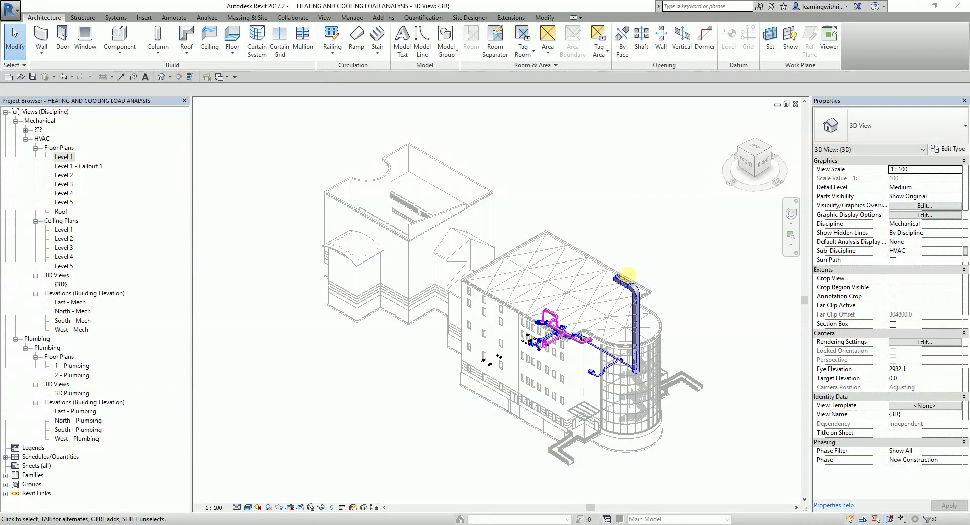
- Open the mechanical HVAC floor plan of Level 1 at the Office 101 area
double_click(62, 159)
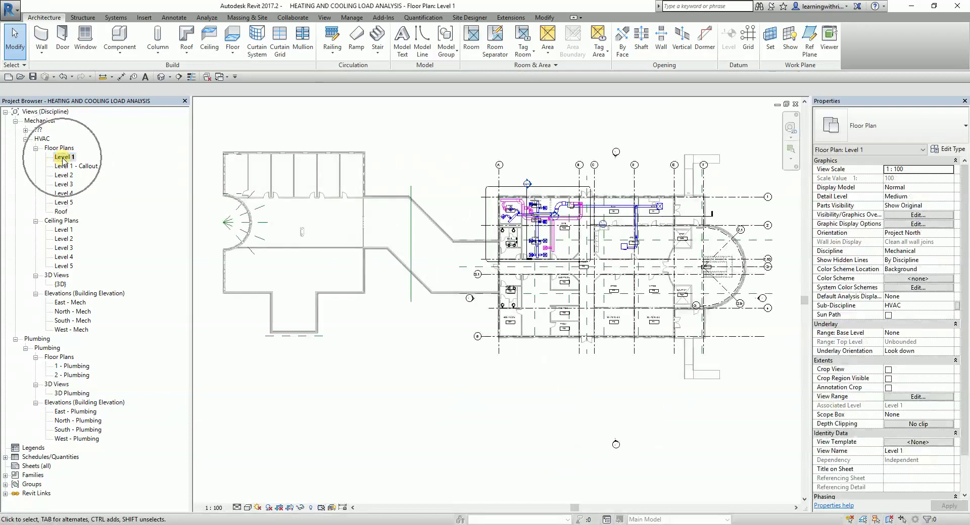
scroll(538, 237, "up", 5)
middle_click_drag(527, 240, 503, 253)
scroll(296, 159, "up", 2)
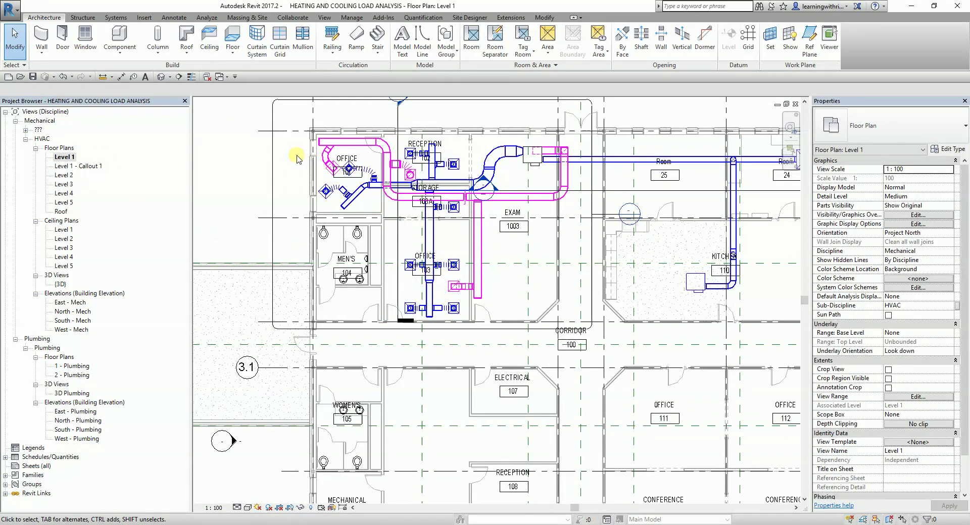
scroll(295, 159, "up", 2)
scroll(296, 159, "up", 1)
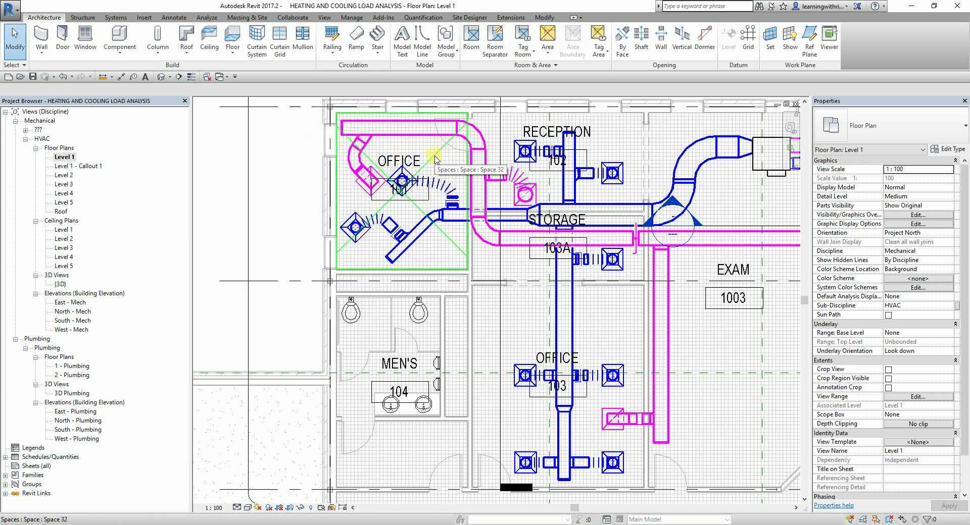
- Set the number of the space in the Office 101 room to 101, matching its room number
left_click(435, 159)
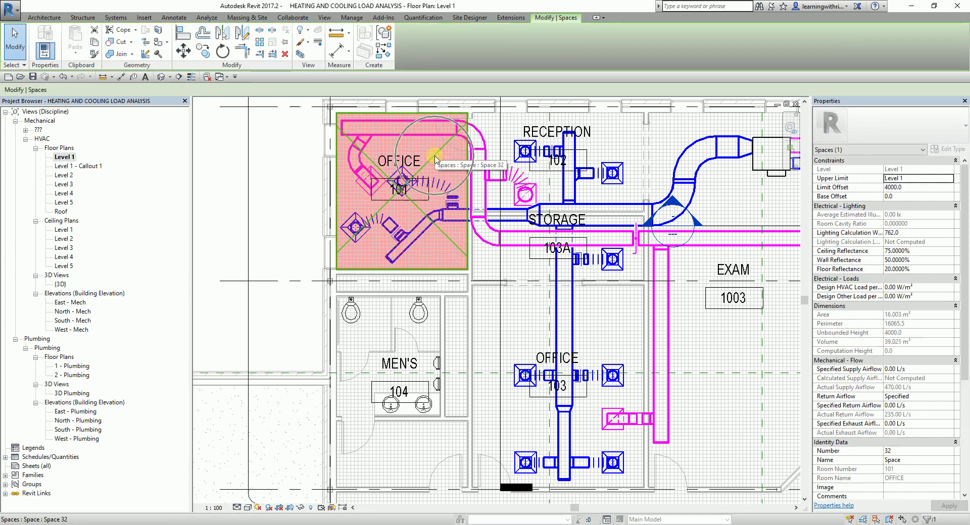
left_click(837, 103)
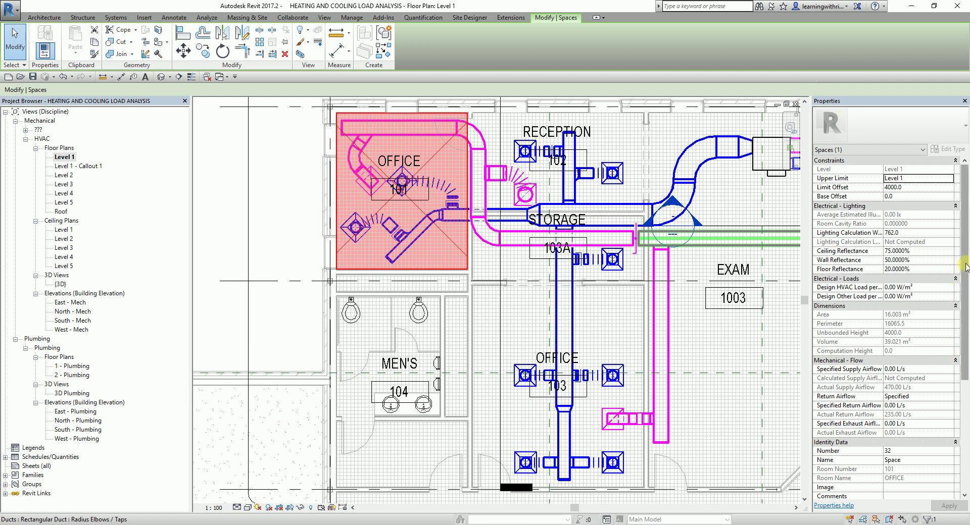
scroll(965, 266, "down", 5)
left_click(839, 354)
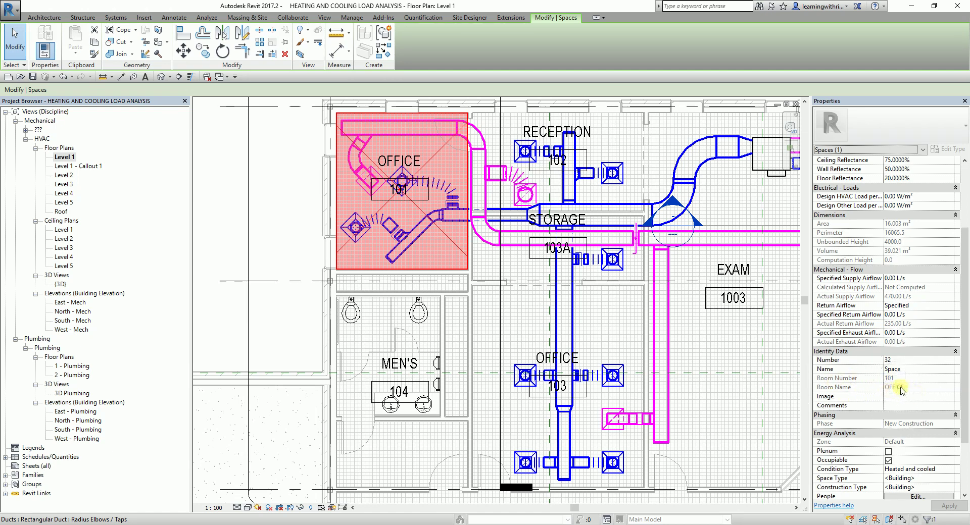
left_click(837, 361)
left_click(899, 360)
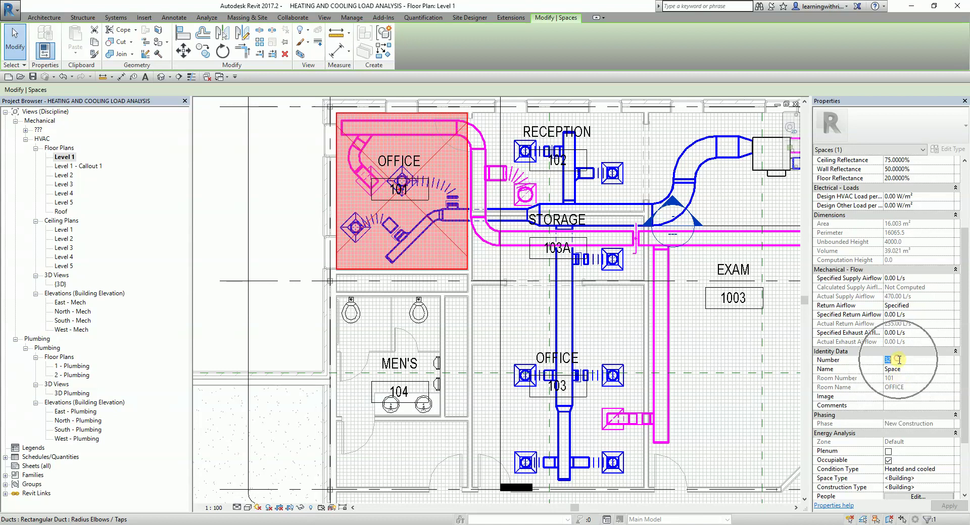
type("101")
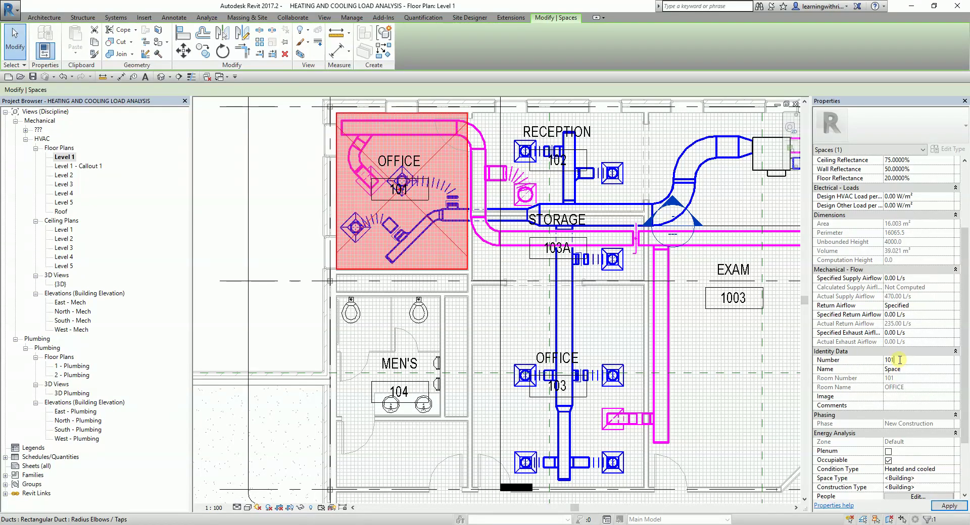
left_click(893, 388)
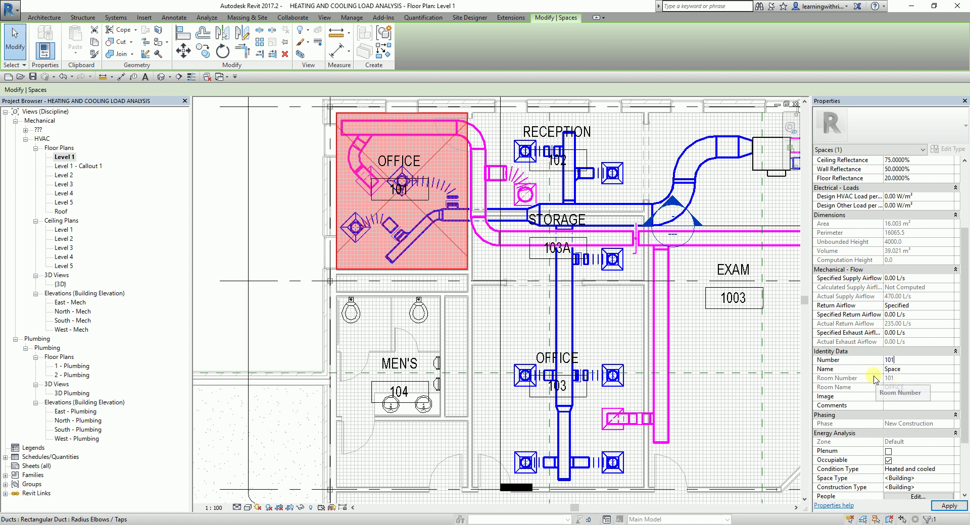
- Rename the selected space OFFICE, matching its room name, and clear the selection
left_click(905, 369)
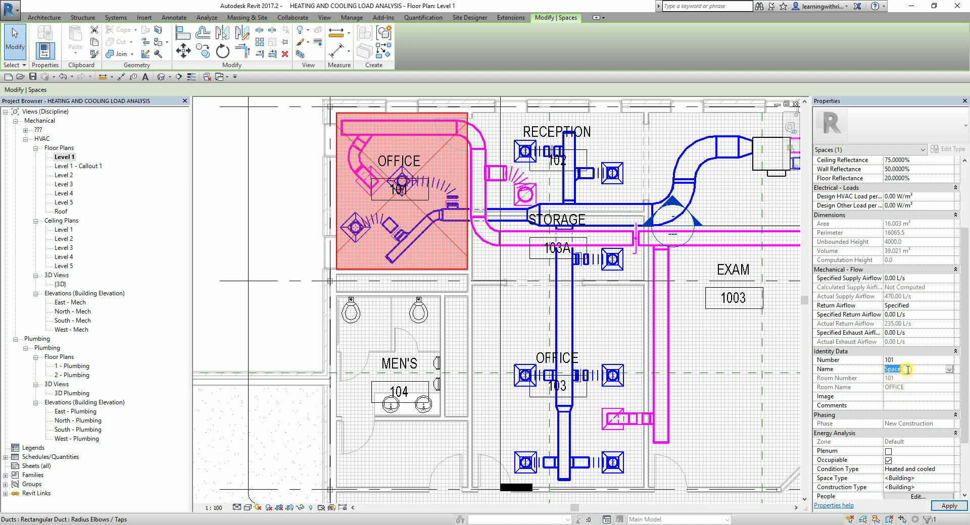
type("office")
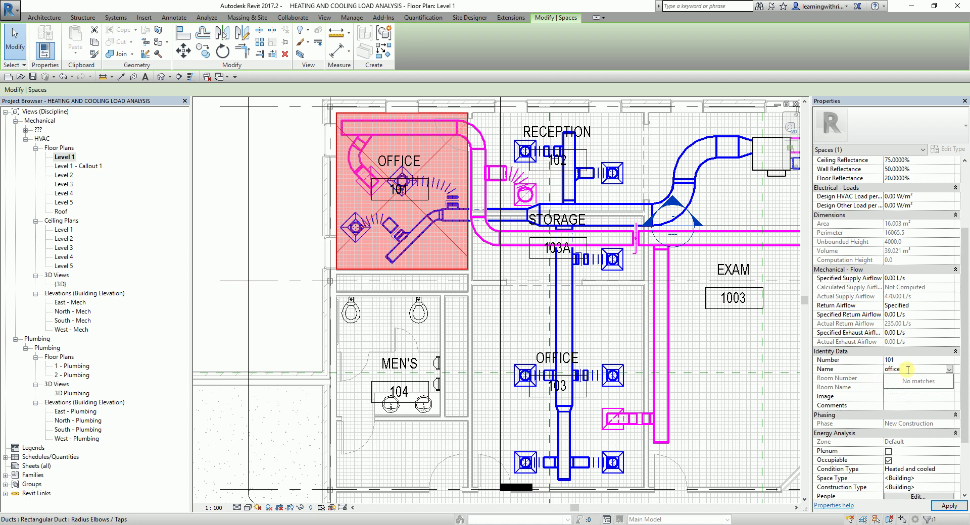
key("Escape")
type("OFFICE")
left_click(283, 187)
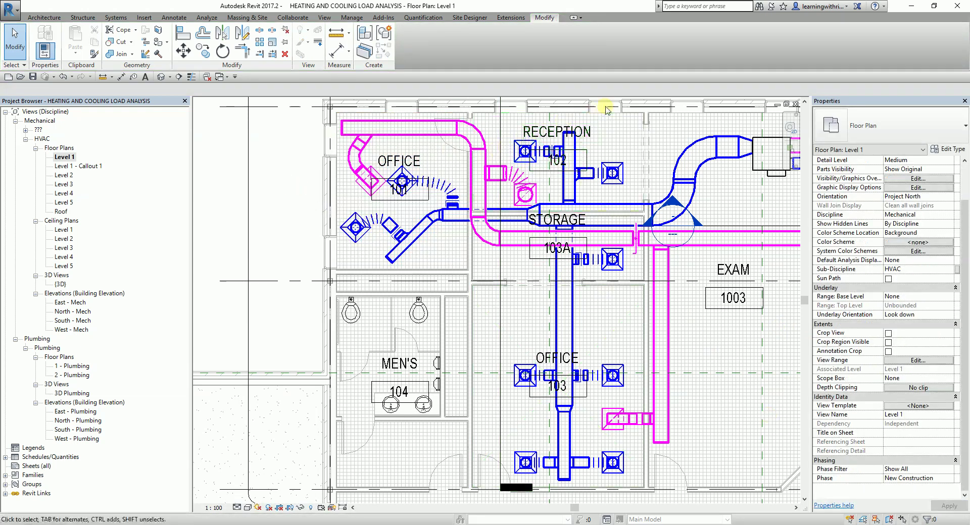
- Set the Reception room's space number to 102 and its name to RECEPTION
middle_click_drag(611, 175, 528, 216)
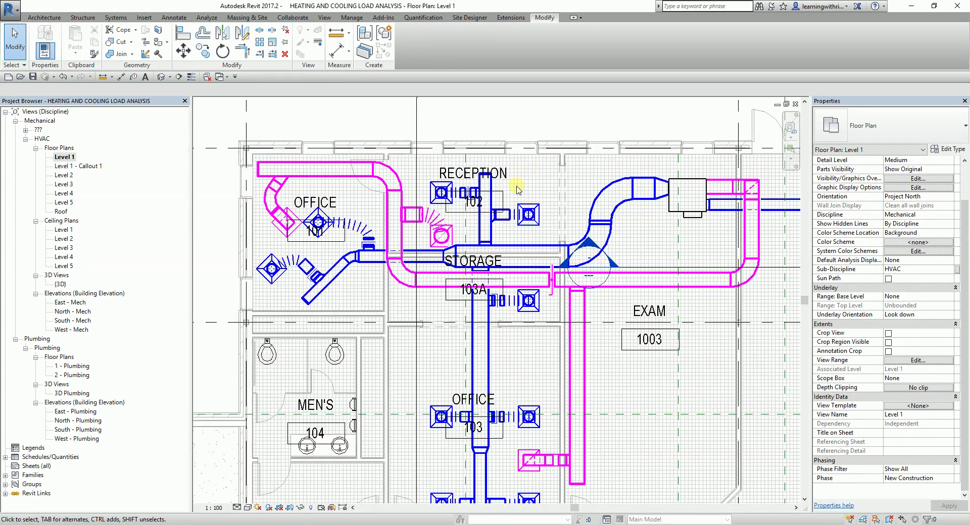
left_click(522, 161)
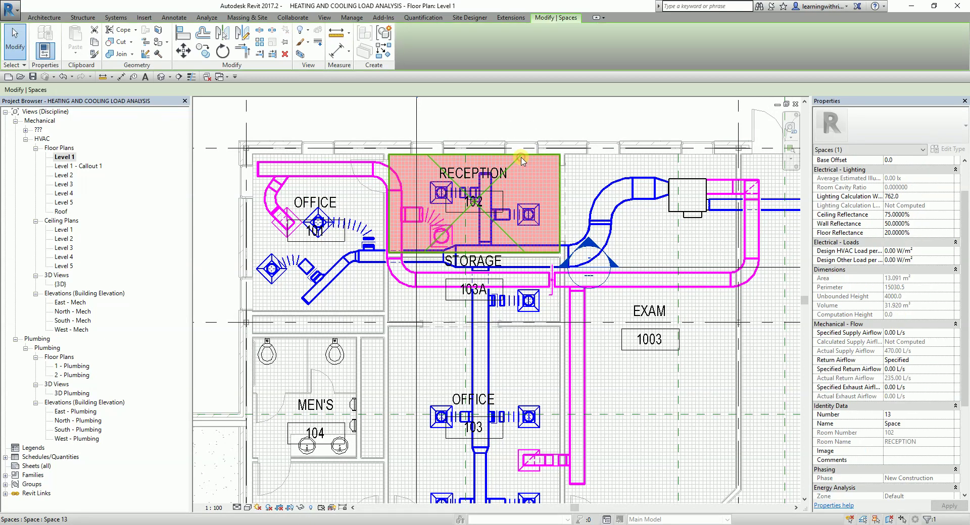
left_click(896, 429)
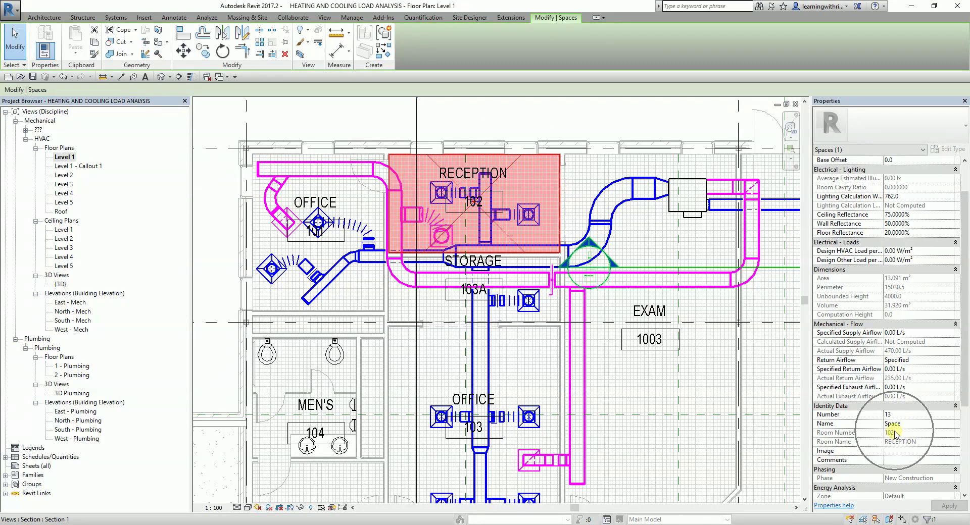
double_click(899, 415)
type("102")
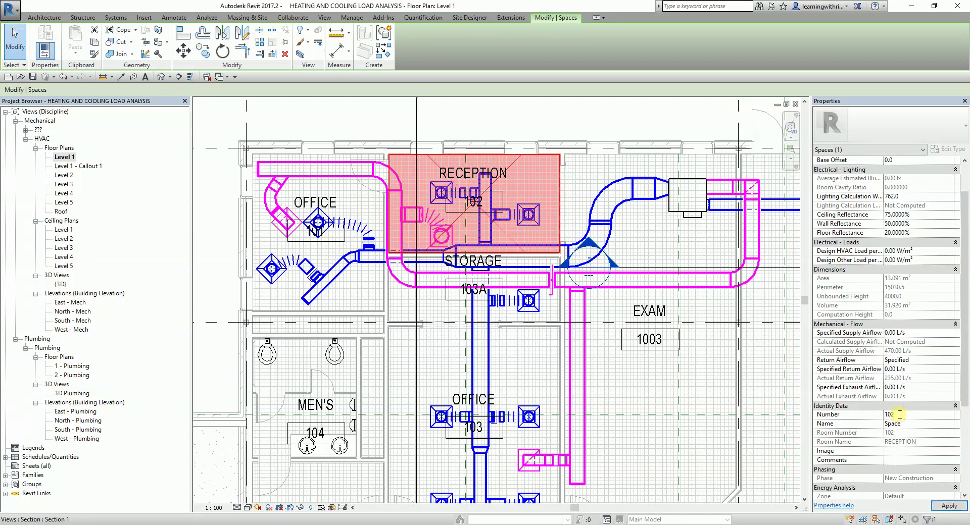
left_click(911, 424)
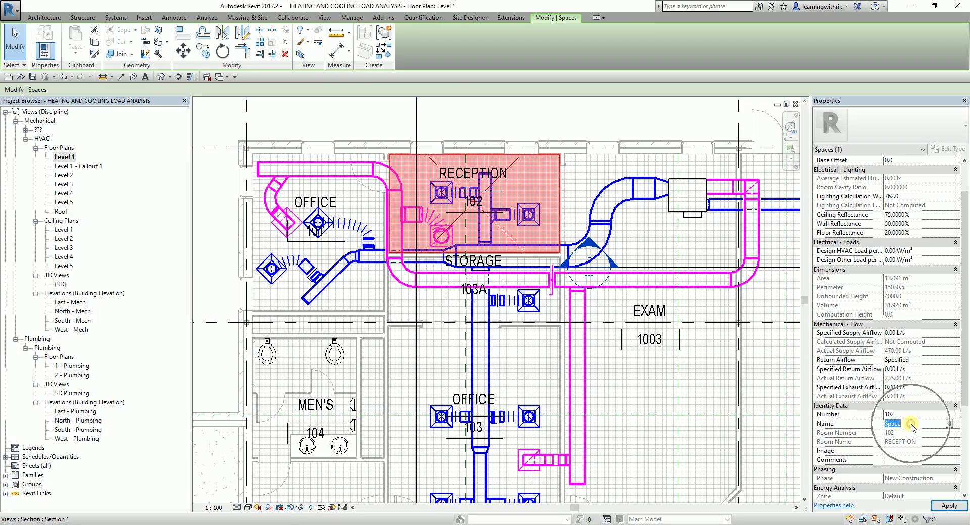
type("RECEP")
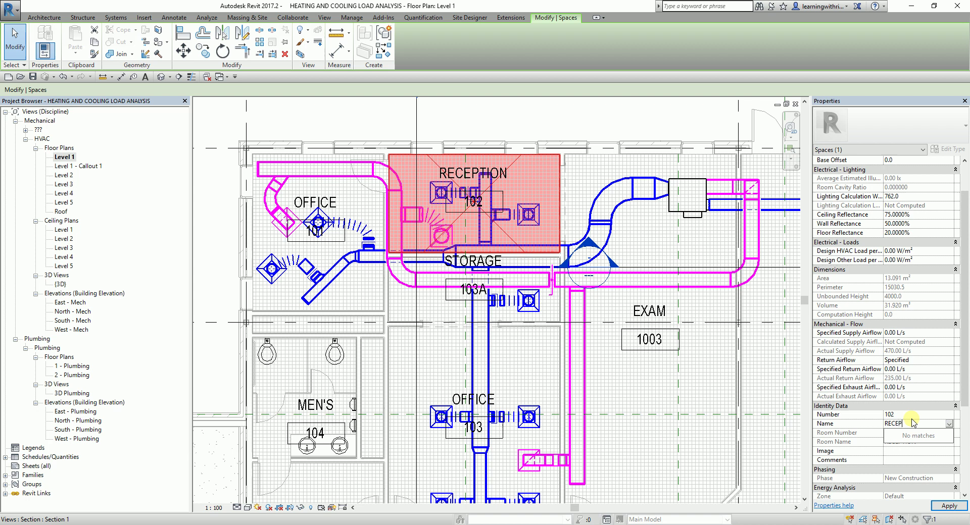
type("TION")
left_click(949, 506)
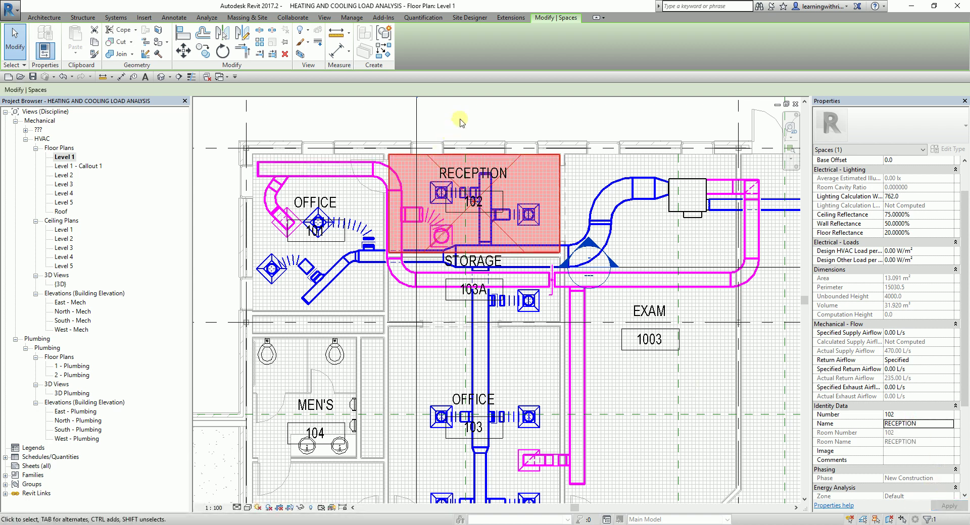
left_click(460, 115)
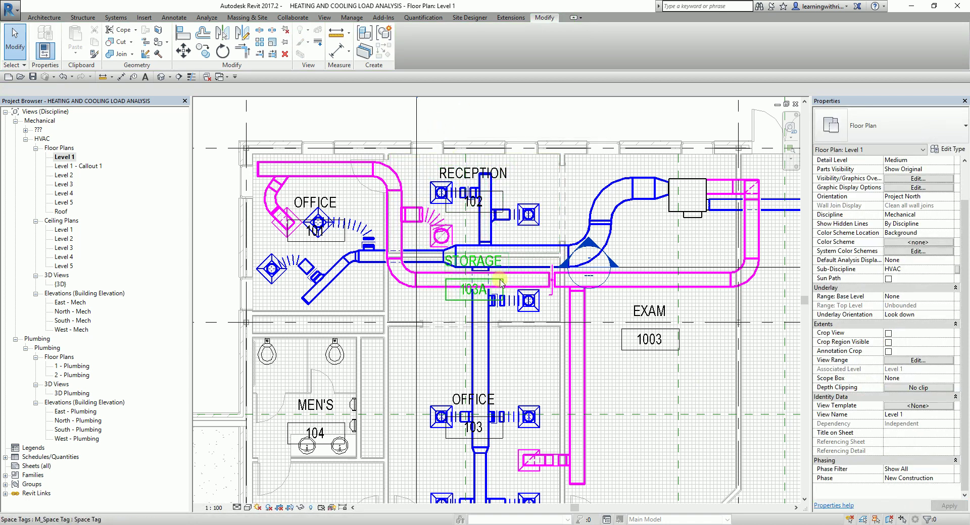
- Use Space Naming to transfer room names and numbers to the spaces on all levels
scroll(500, 284, "down", 1)
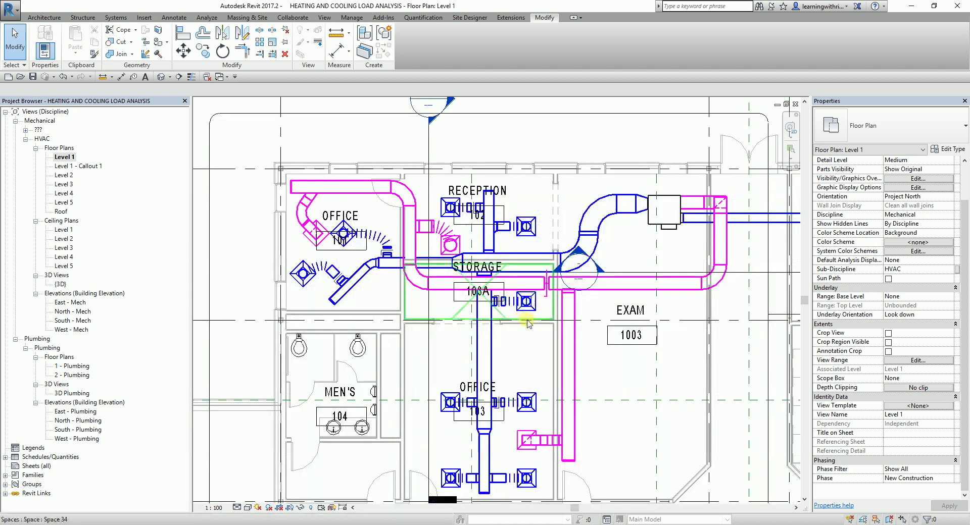
middle_click_drag(500, 284, 482, 247)
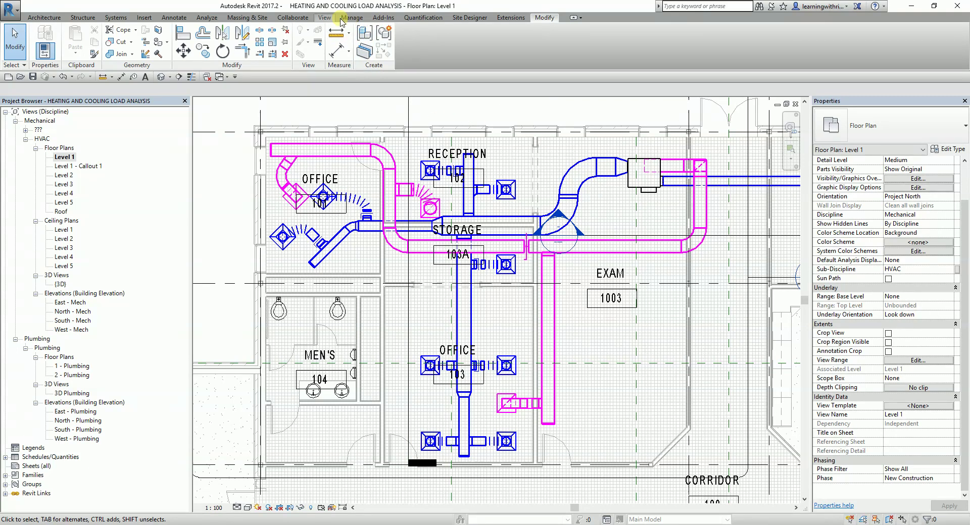
left_click(206, 19)
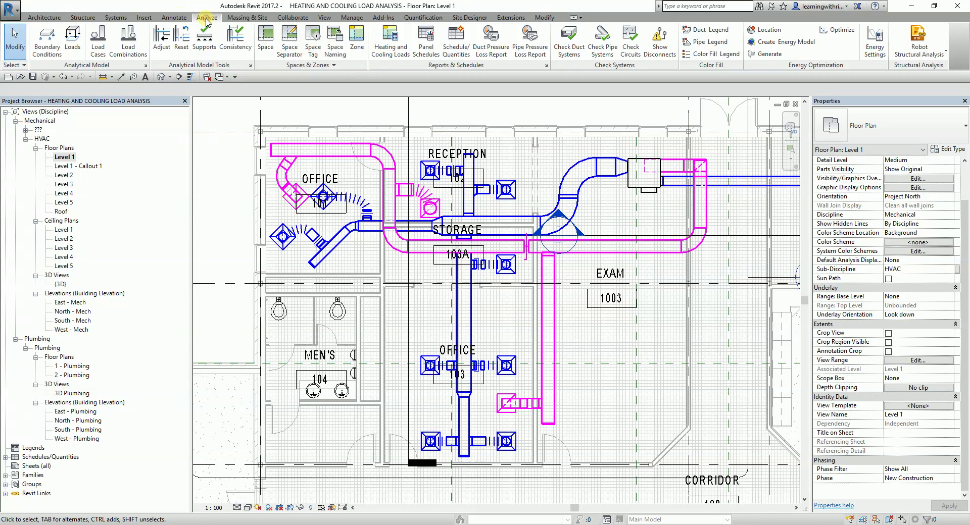
left_click(345, 55)
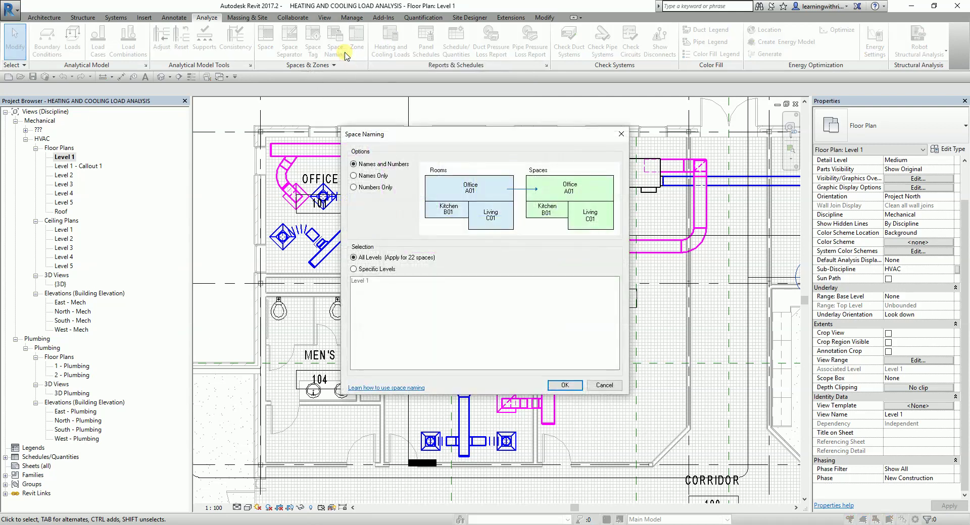
left_click(368, 157)
left_click(369, 166)
left_click(399, 166)
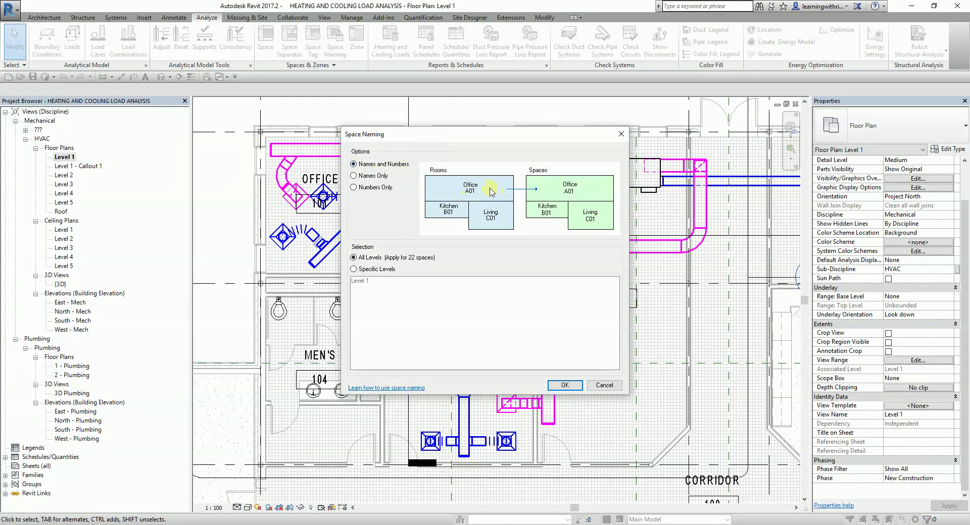
left_click(561, 190)
left_click(544, 174)
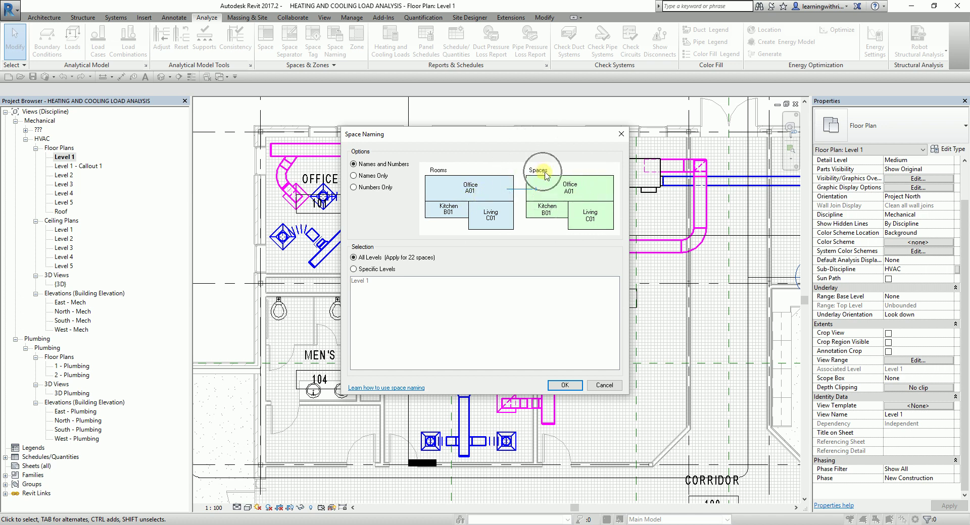
left_click(565, 188)
left_click(468, 187)
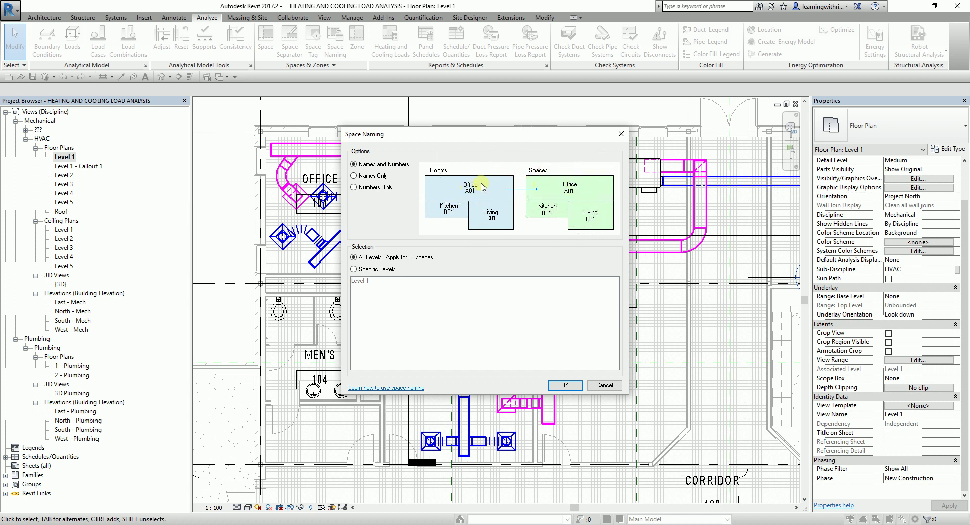
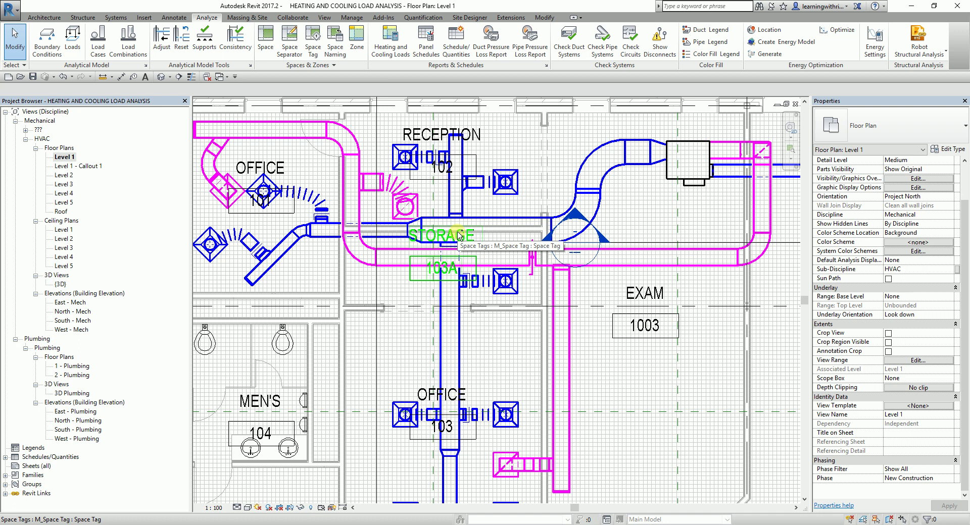
- Check the number and name of the storage space against its room data, and look over the neighbouring exam space
key("Tab")
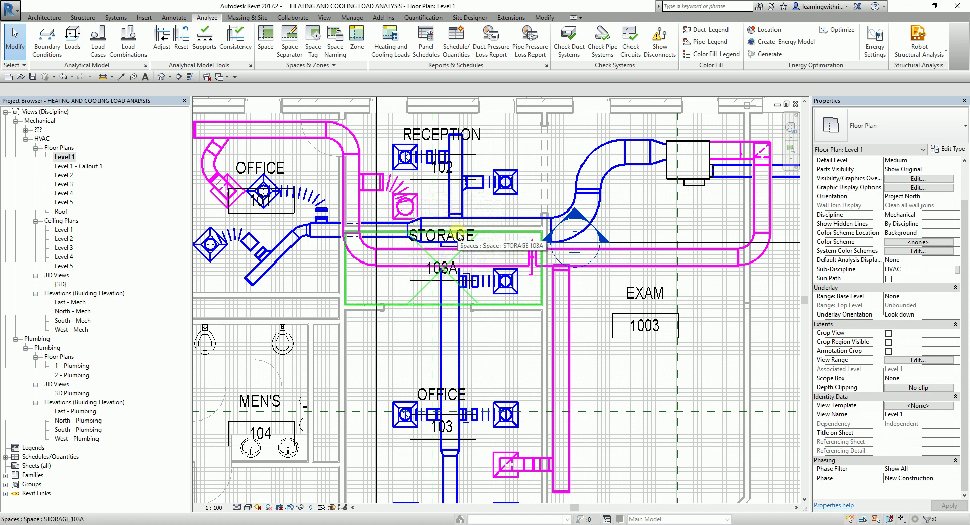
left_click(457, 236)
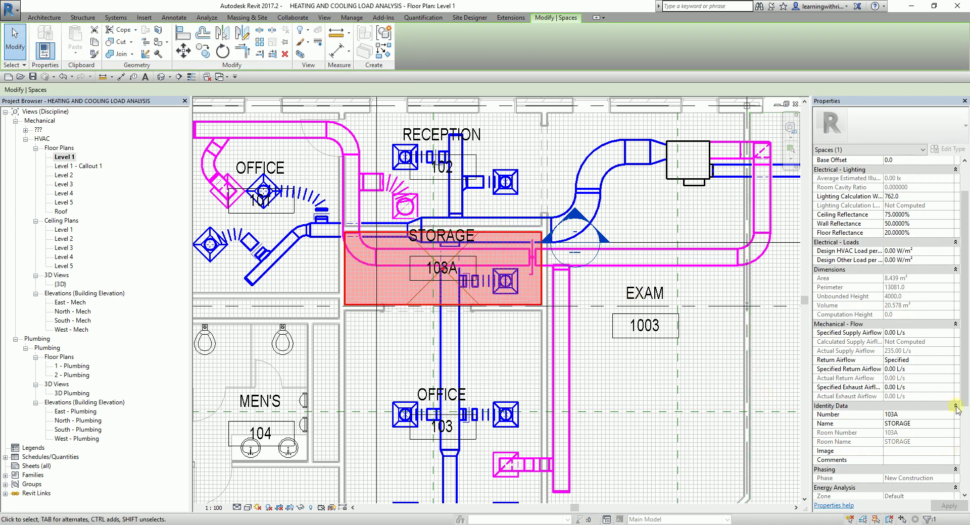
left_click(910, 423)
left_click(895, 419)
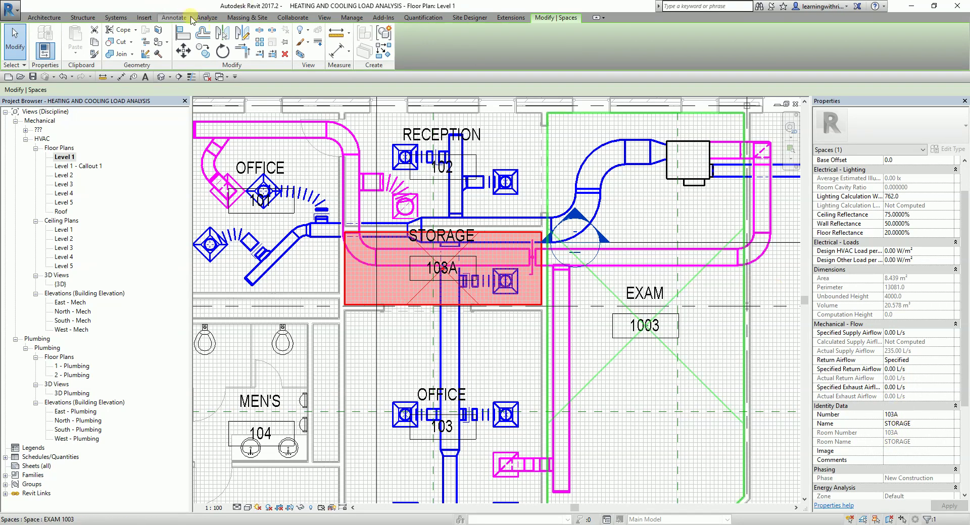
left_click(206, 17)
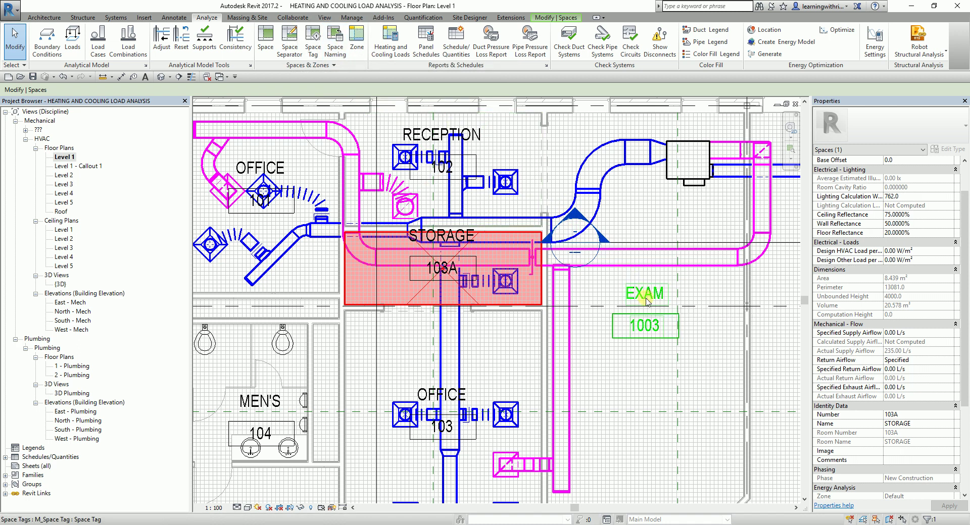
scroll(474, 274, "down", 3)
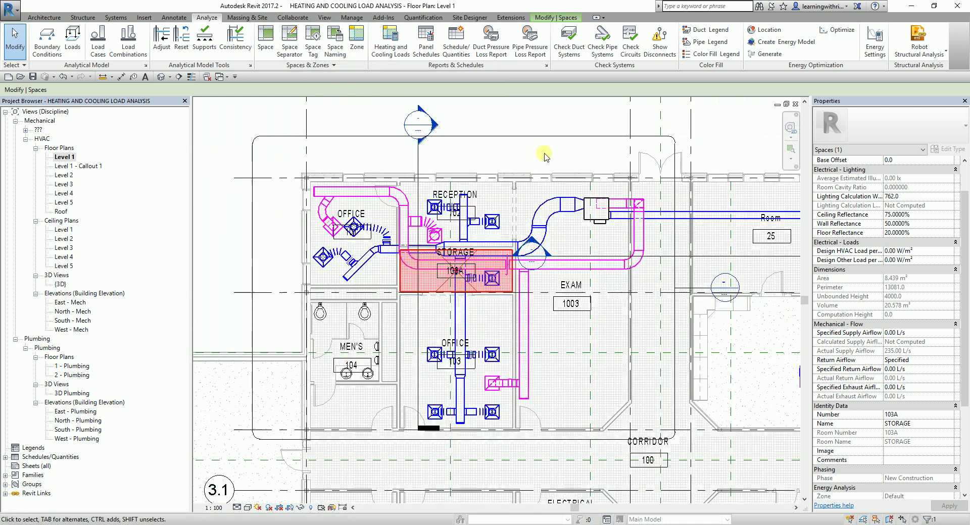
left_click(544, 157)
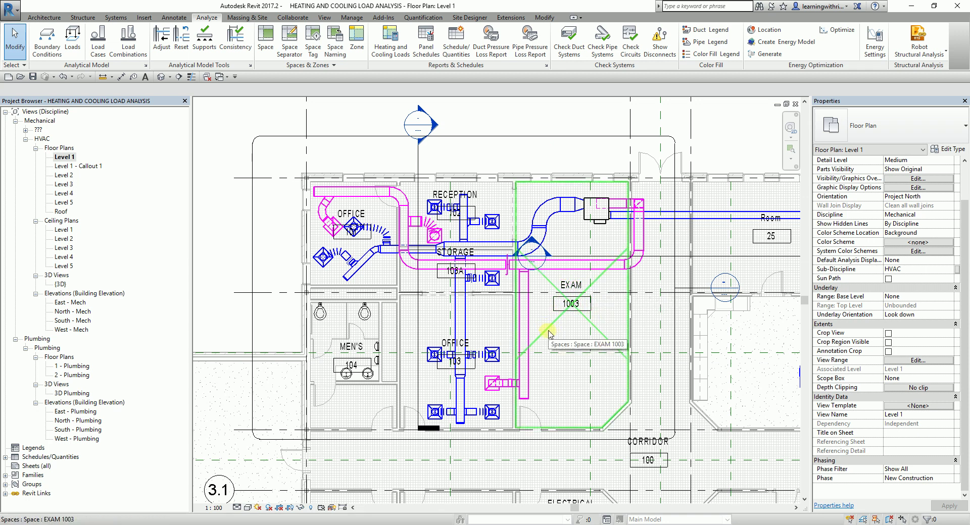
scroll(573, 282, "up", 2)
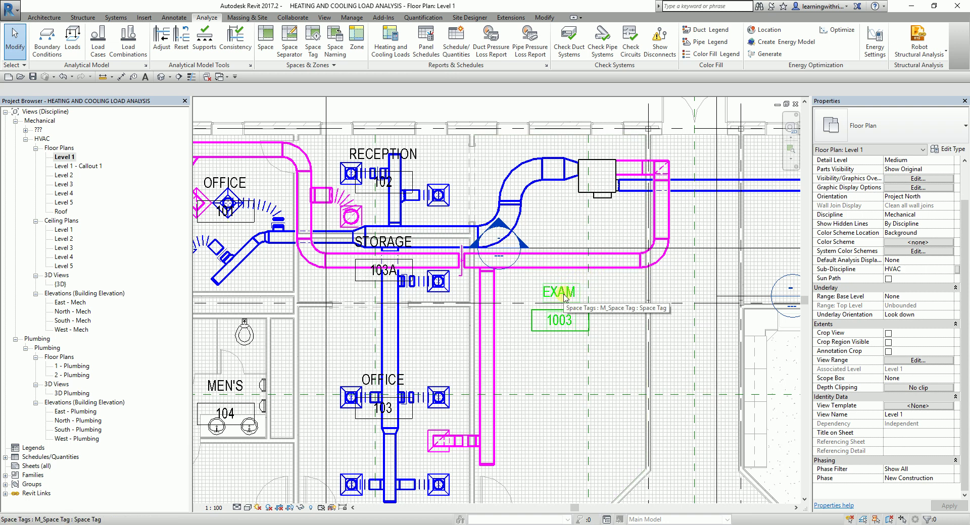
- Check the Exam space's number and name against its room number and room name
key("Tab")
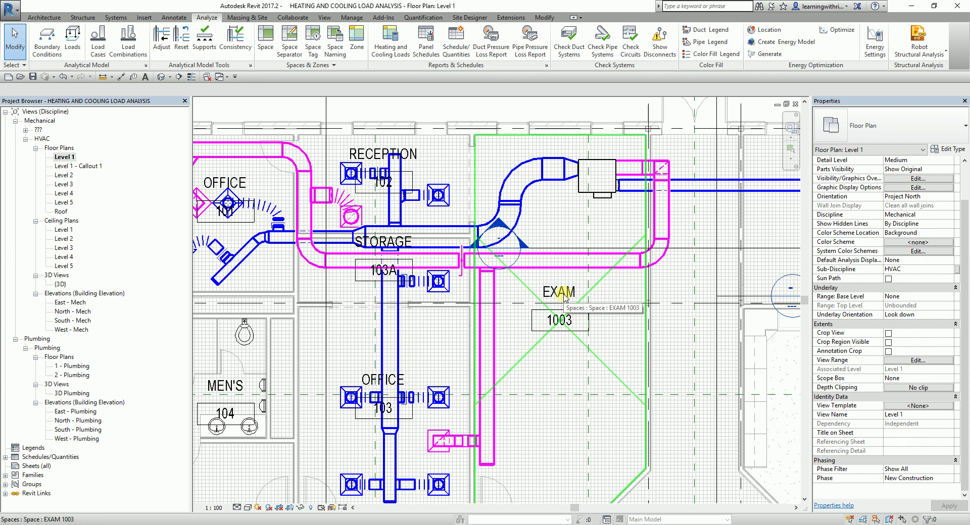
left_click(564, 297)
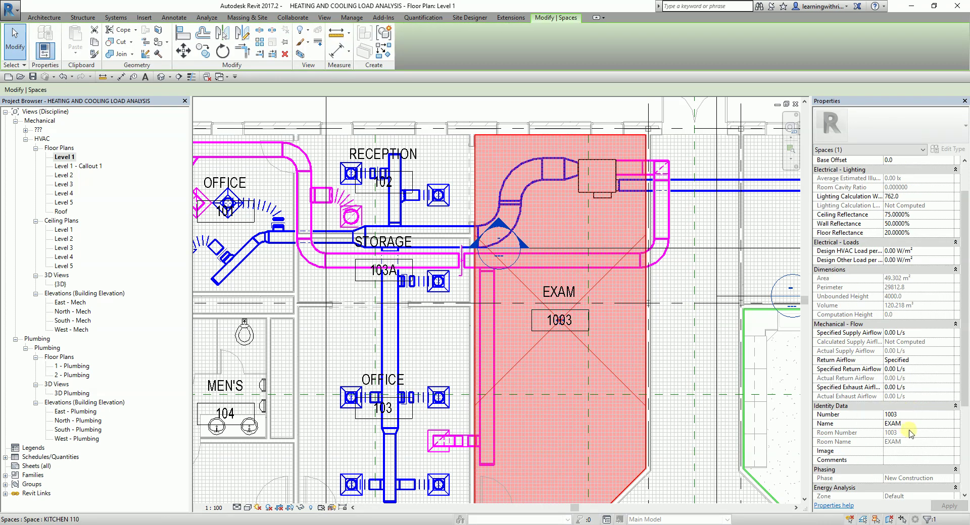
left_click(504, 106)
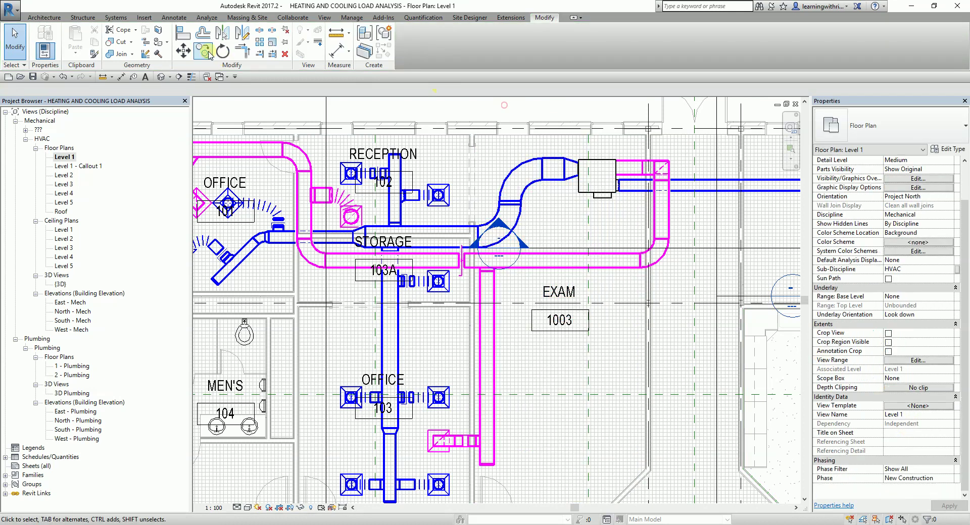
left_click(202, 18)
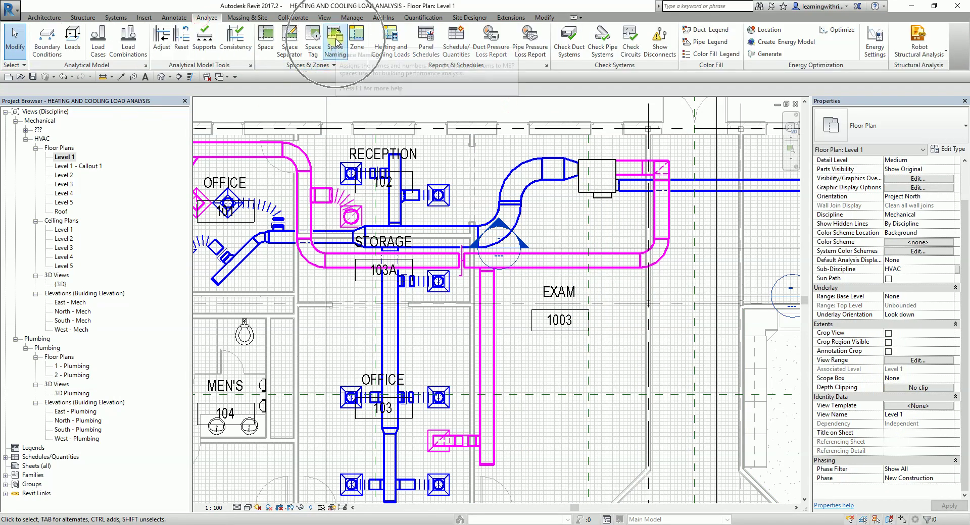
- Check the number and name of the office 111 space south of the corridor against its room data
scroll(499, 220, "down", 4)
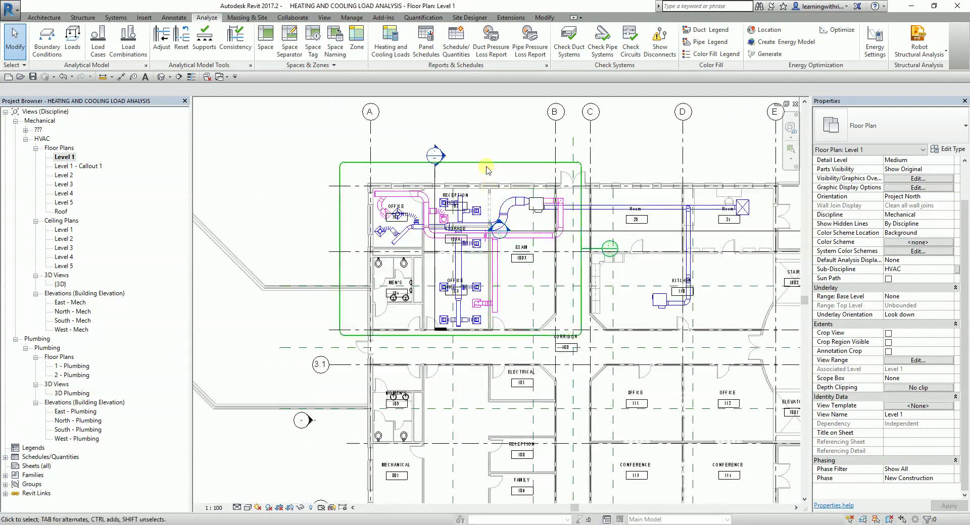
middle_click_drag(603, 292, 504, 191)
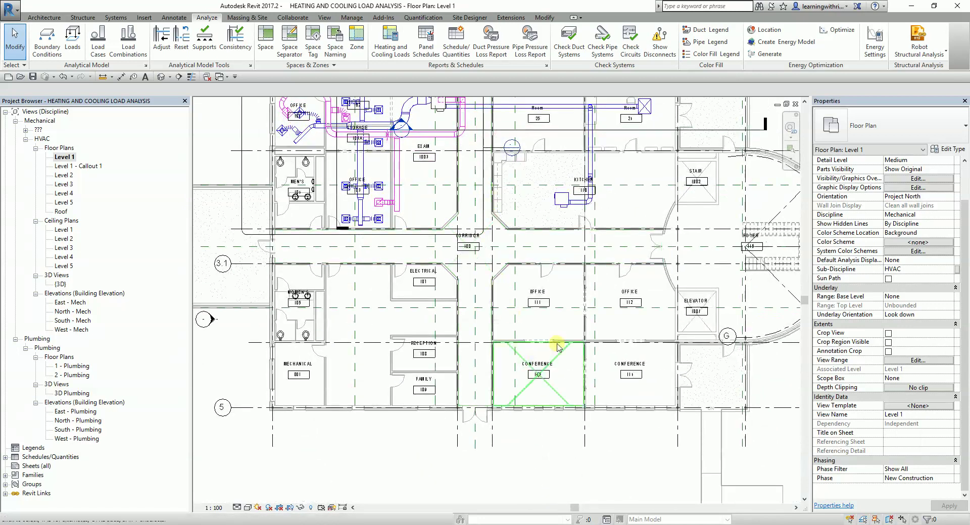
left_click(521, 322)
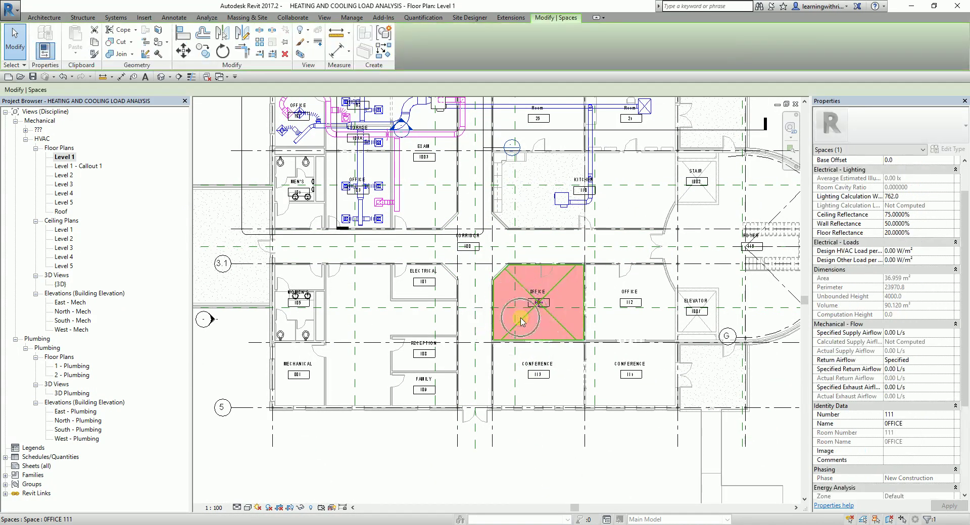
left_click(895, 440)
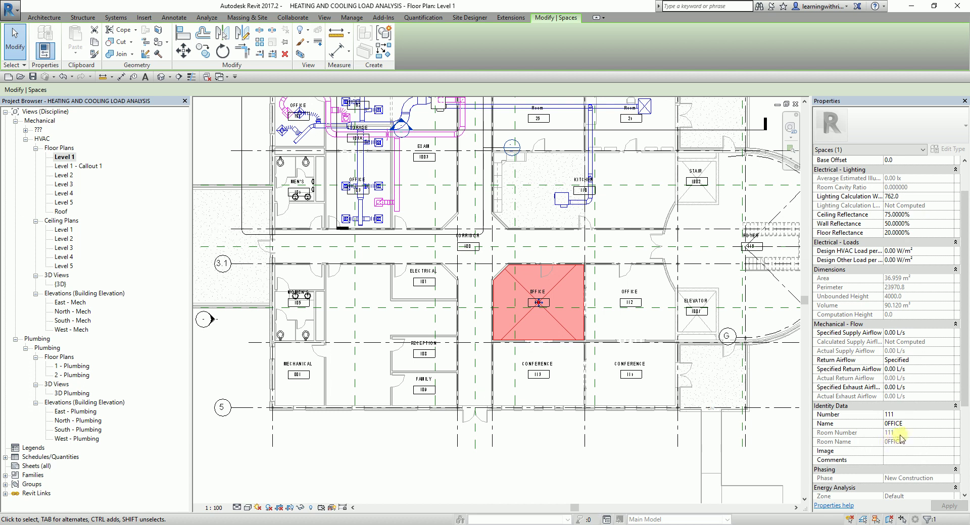
scroll(536, 202, "down", 3)
left_click(524, 146)
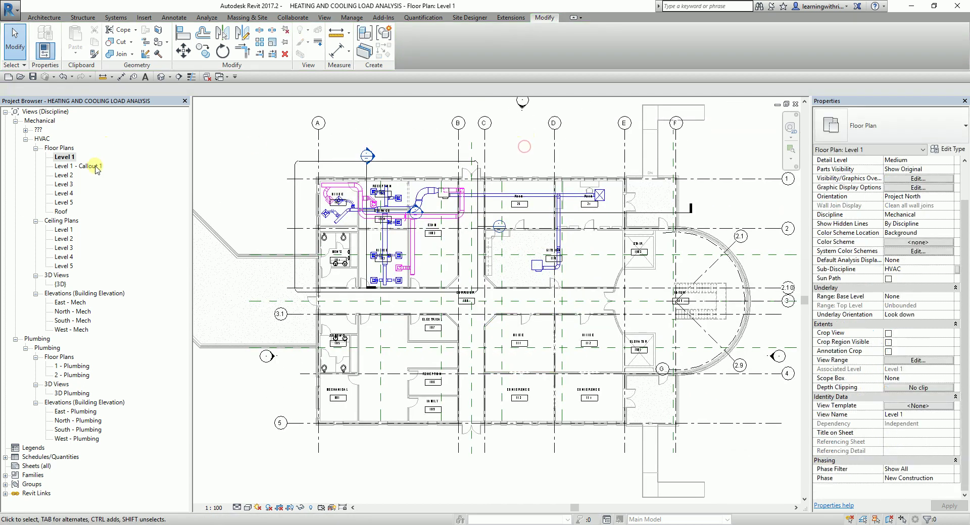
- Duplicate the Level 1 HVAC floor plan as an independent view without detailing
right_click(63, 157)
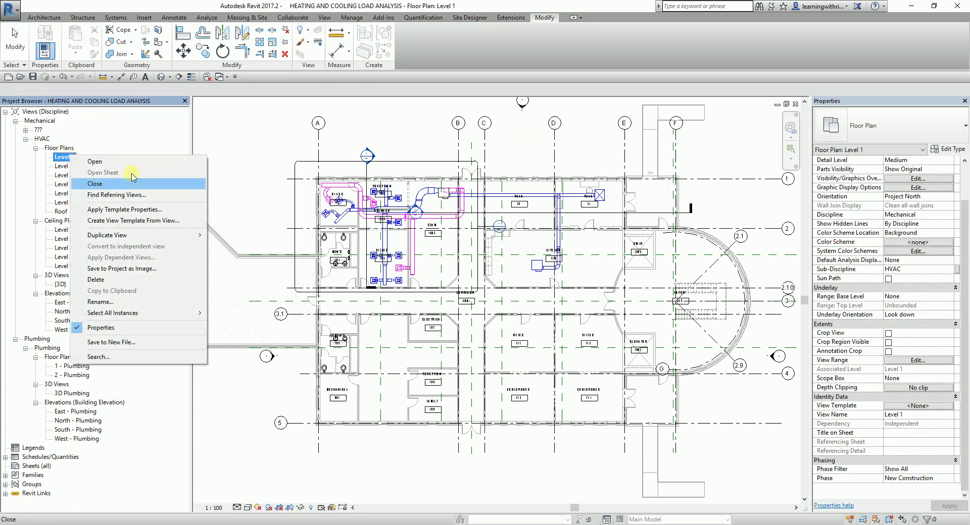
mouse_move(167, 235)
left_click(237, 237)
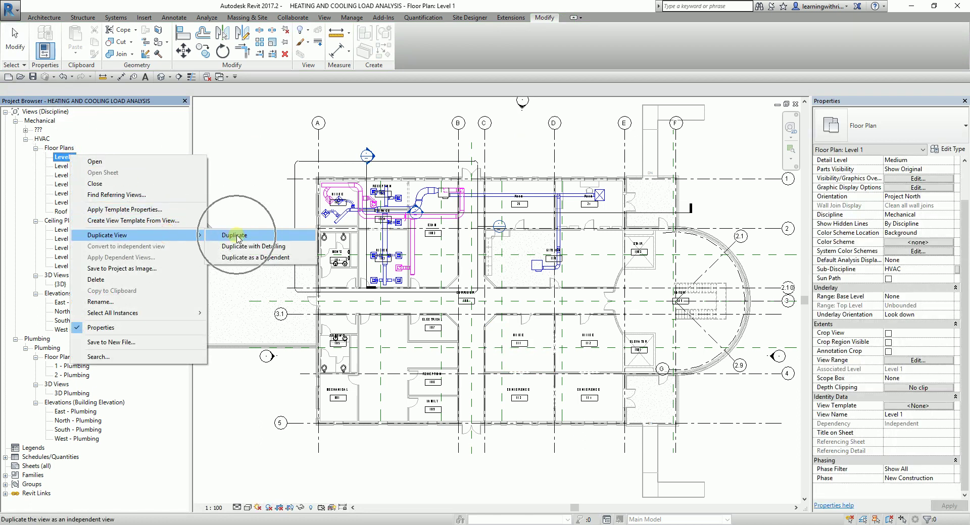
right_click(62, 157)
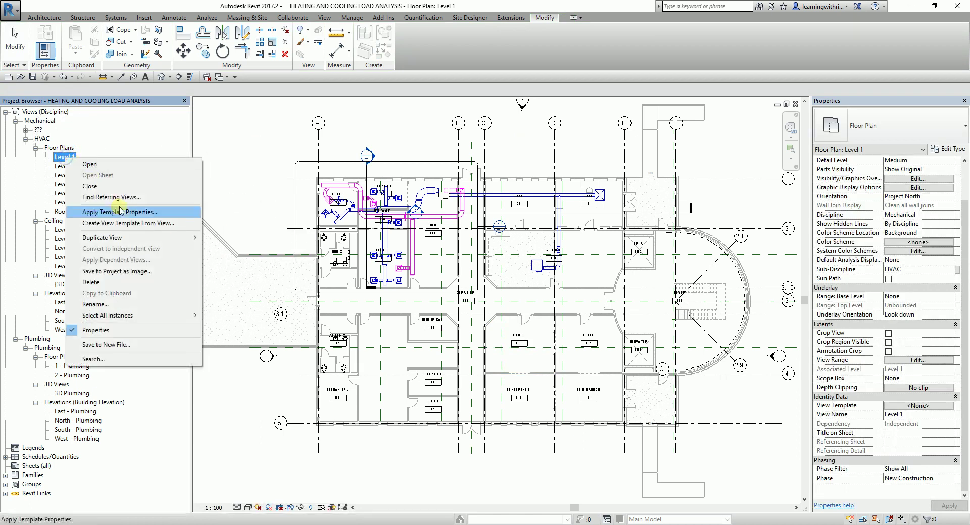
mouse_move(167, 237)
left_click(229, 239)
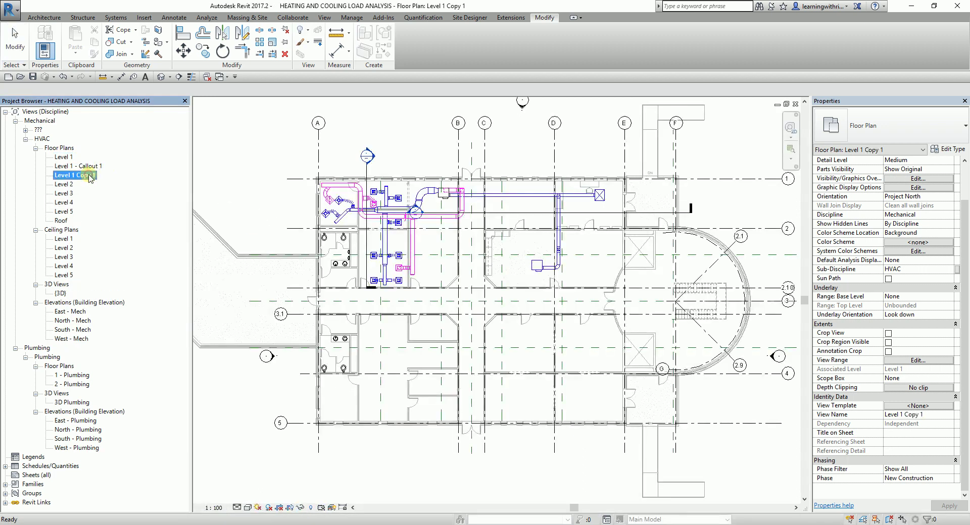
- Rename the duplicated Level 1 floor plan as Level 1 - ZONE PLAN
left_click(90, 178)
left_click(389, 204)
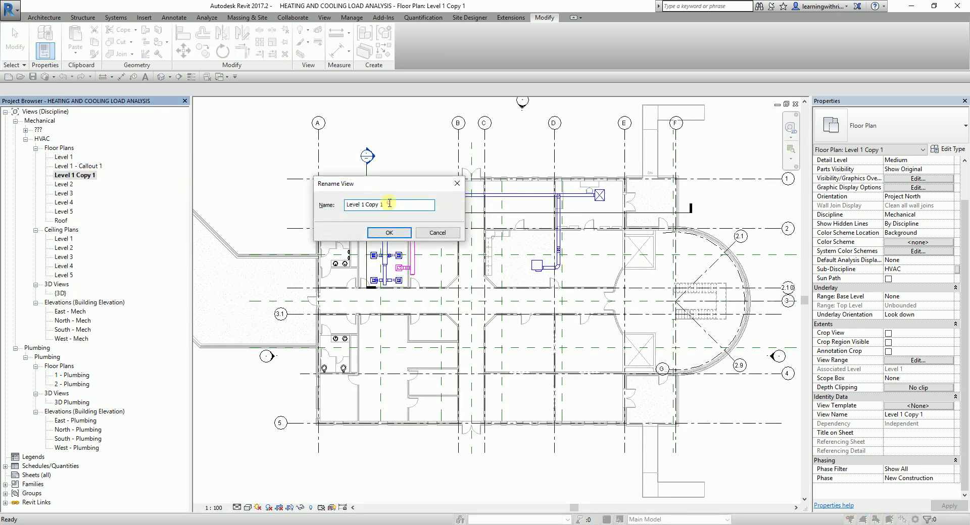
key("BackSpace")
key("BackSpace")
left_click(378, 233)
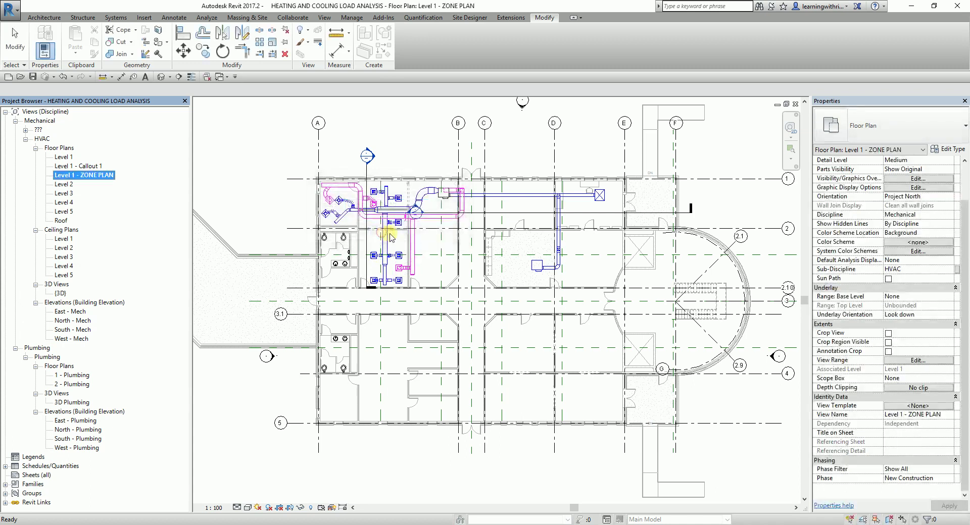
left_click(403, 143)
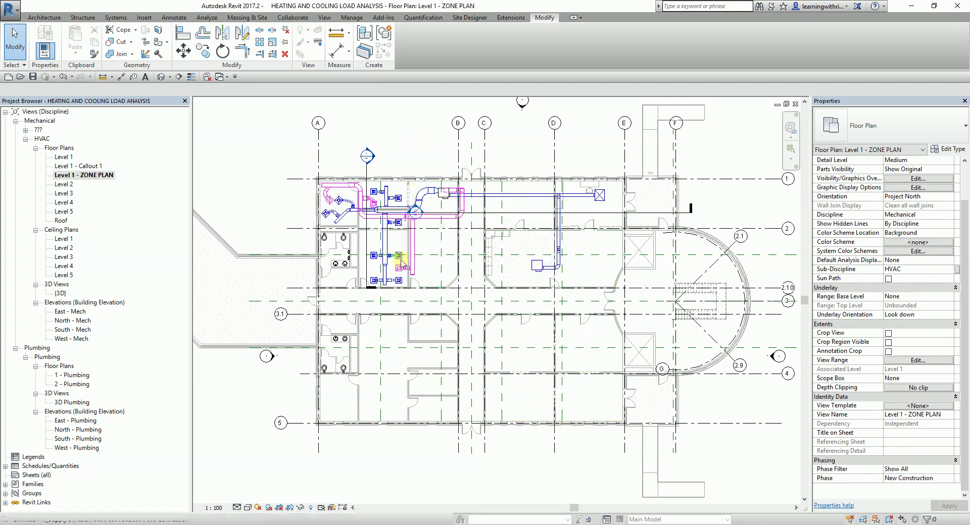
- Create an HVAC zone covering the office 111 space south of the corridor, between grids C and D
scroll(402, 260, "up", 4)
scroll(460, 277, "down", 2)
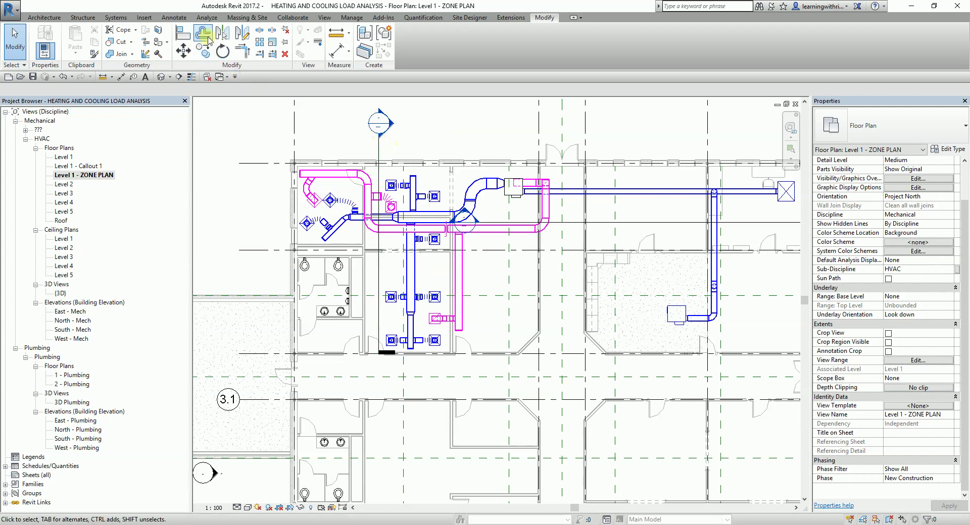
left_click(206, 18)
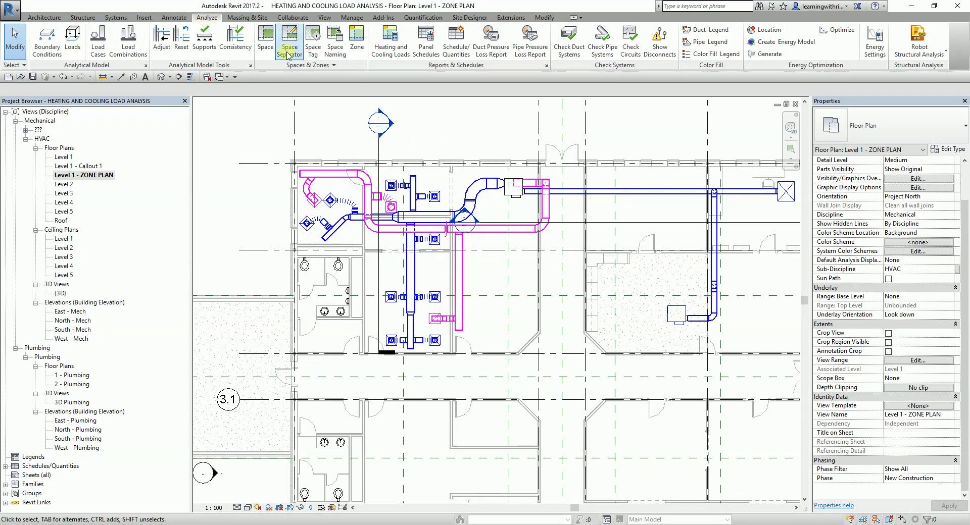
left_click(357, 35)
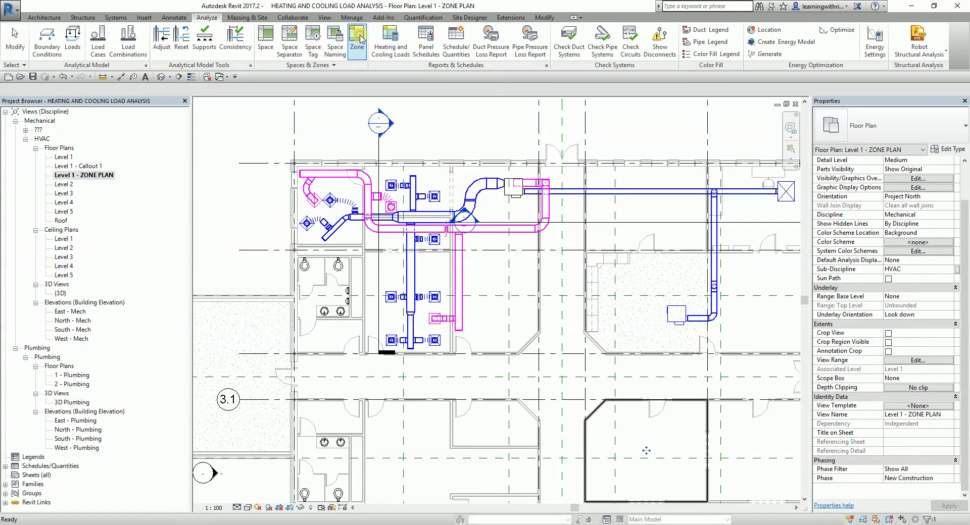
scroll(333, 129, "down", 3)
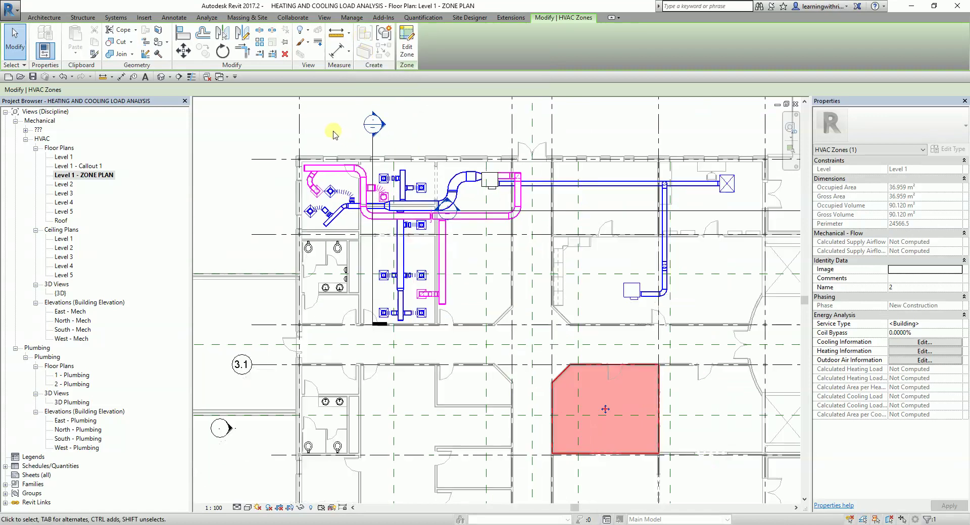
middle_click_drag(329, 126, 289, 140)
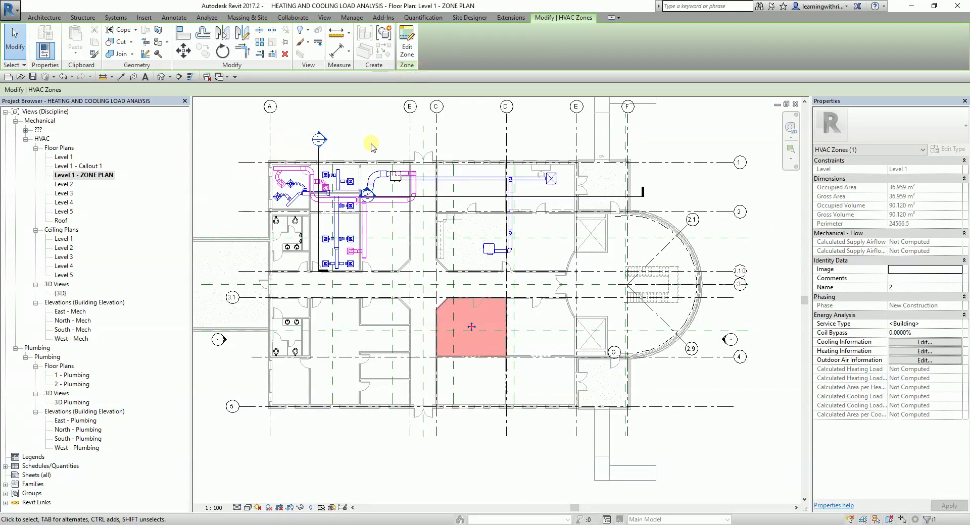
scroll(372, 148, "up", 2)
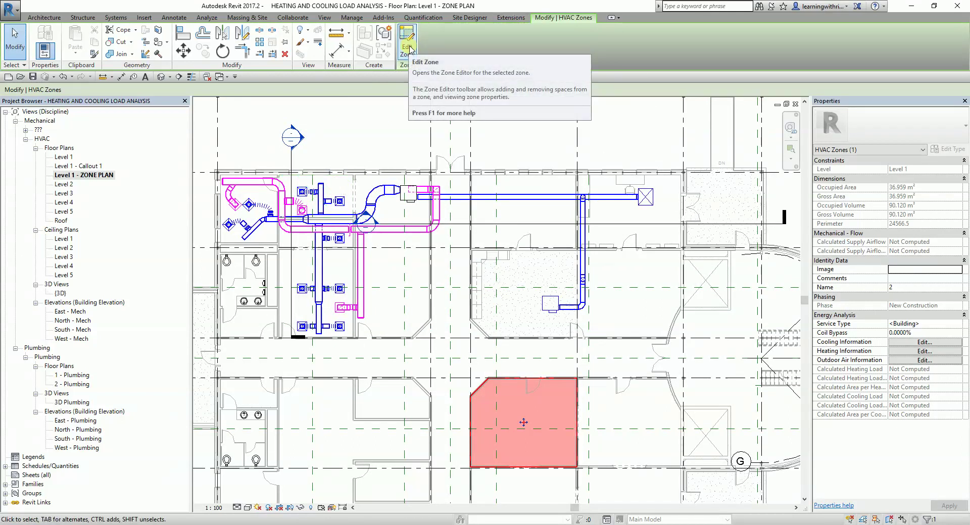
left_click(15, 41)
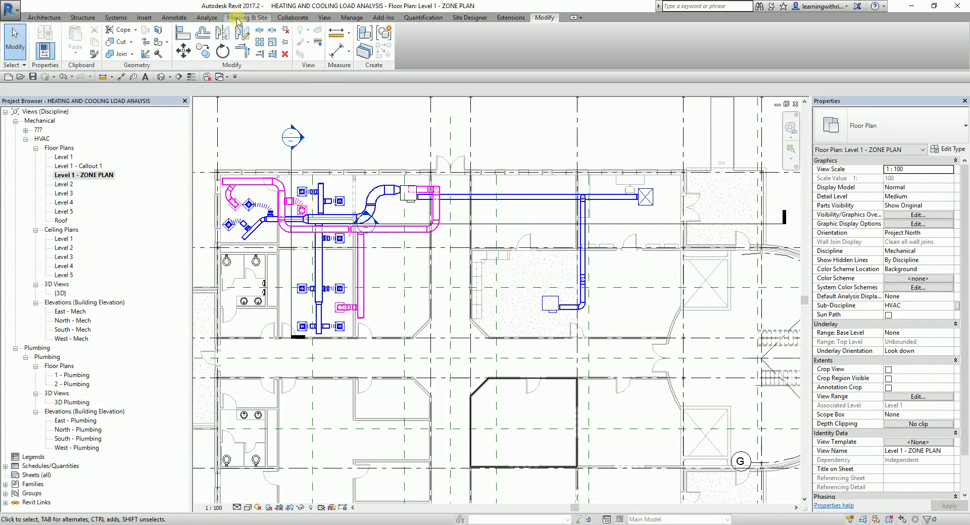
- Start another zone and add the spaces Office 101, Reception, Exam, Storage, Office 103 and Men's to it
left_click(207, 20)
left_click(358, 41)
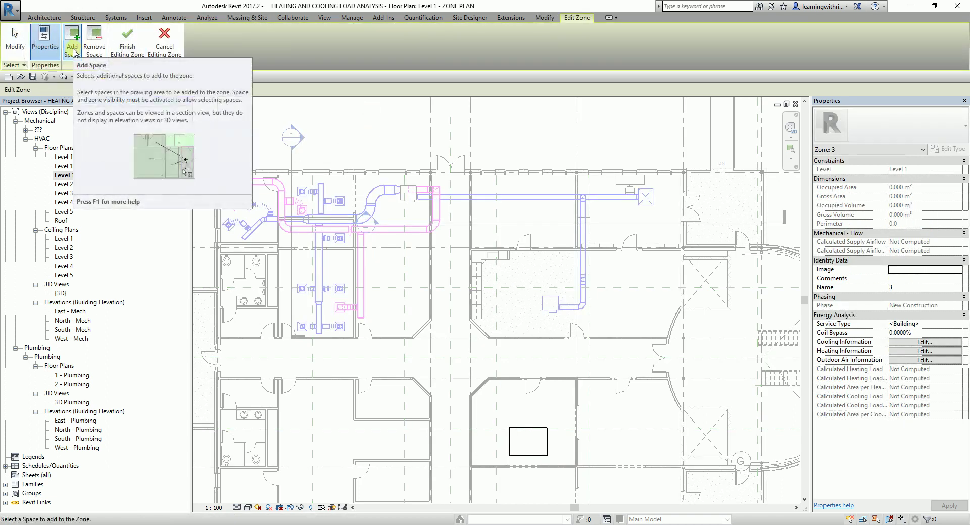
scroll(254, 227, "up", 3)
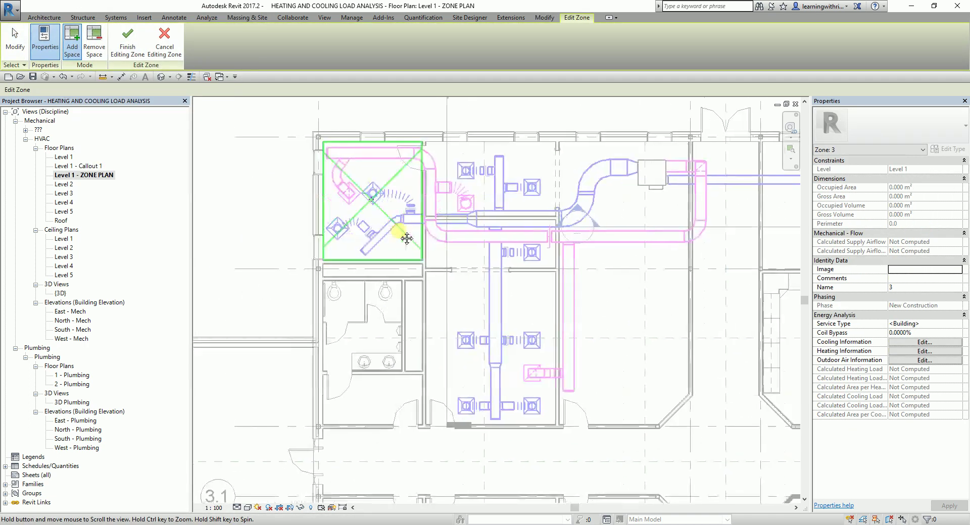
left_click(394, 180)
left_click(476, 191)
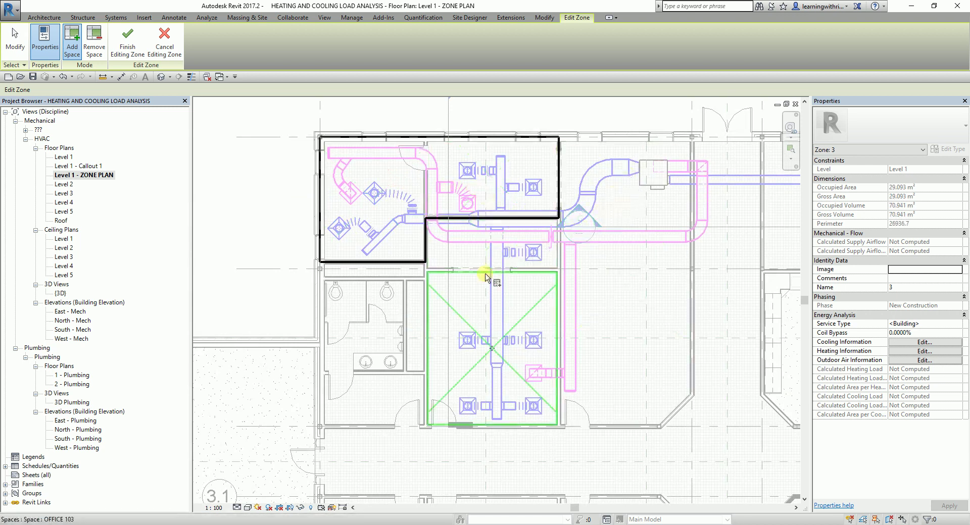
scroll(584, 293, "down", 2)
left_click(620, 283)
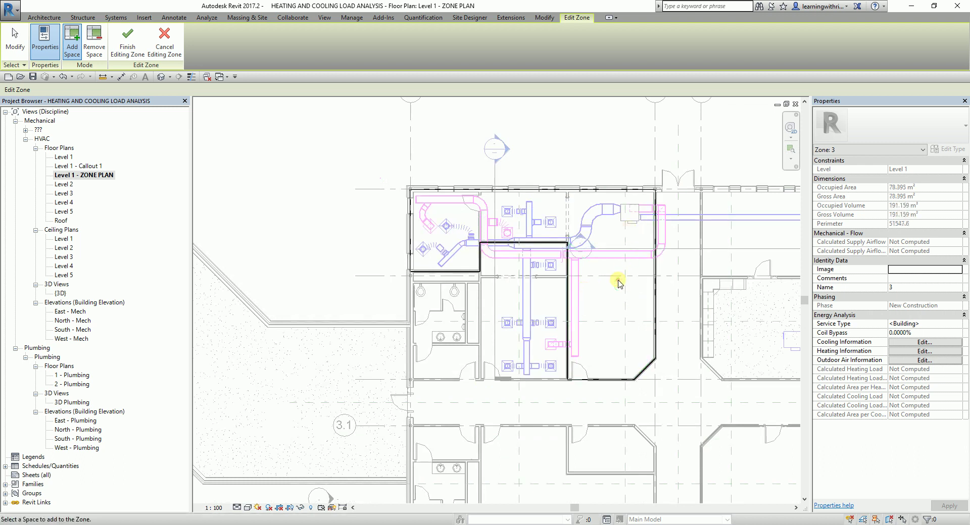
left_click(530, 268)
left_click(550, 310)
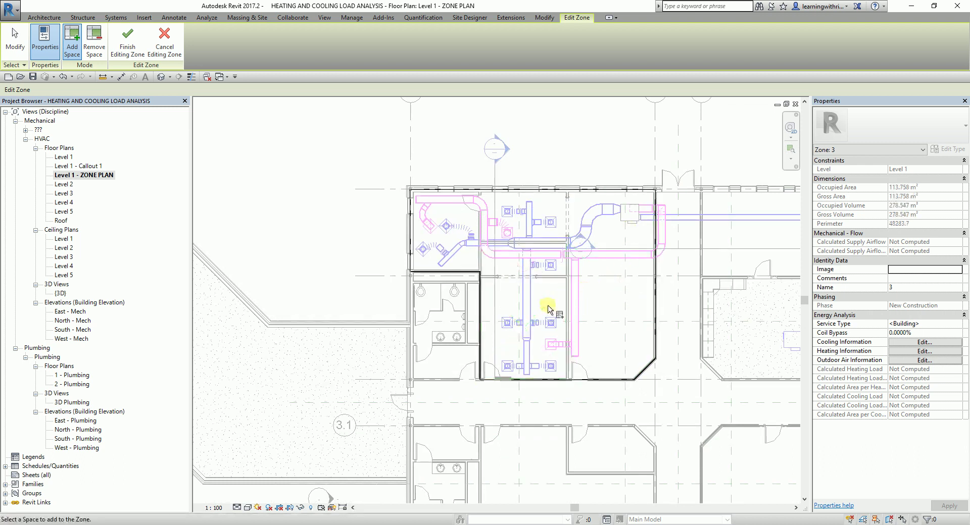
left_click(453, 324)
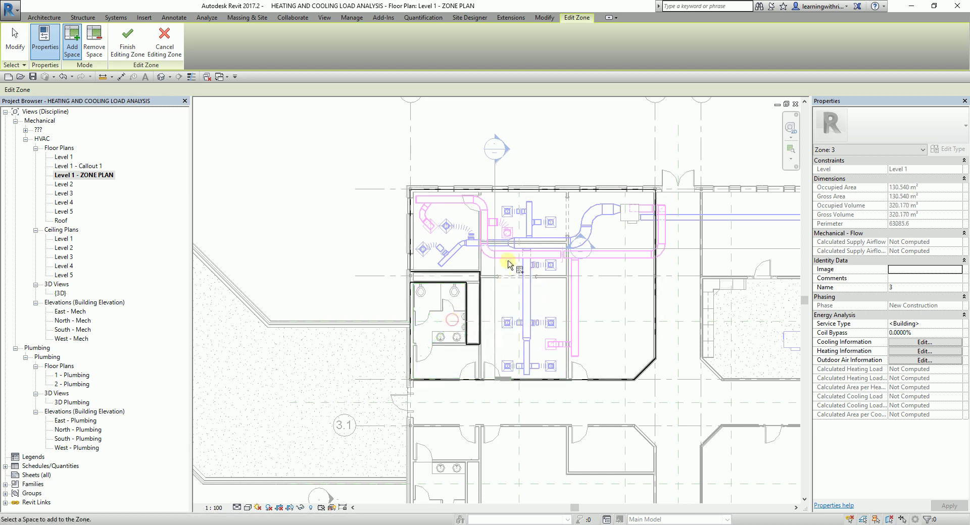
- Name the zone AHU-1 and finish editing it
scroll(560, 256, "down", 2)
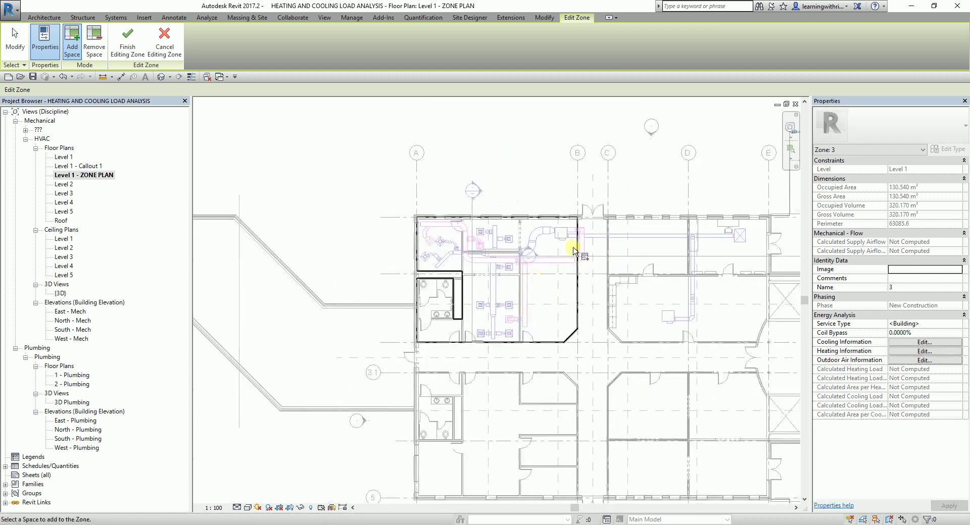
left_click(902, 288)
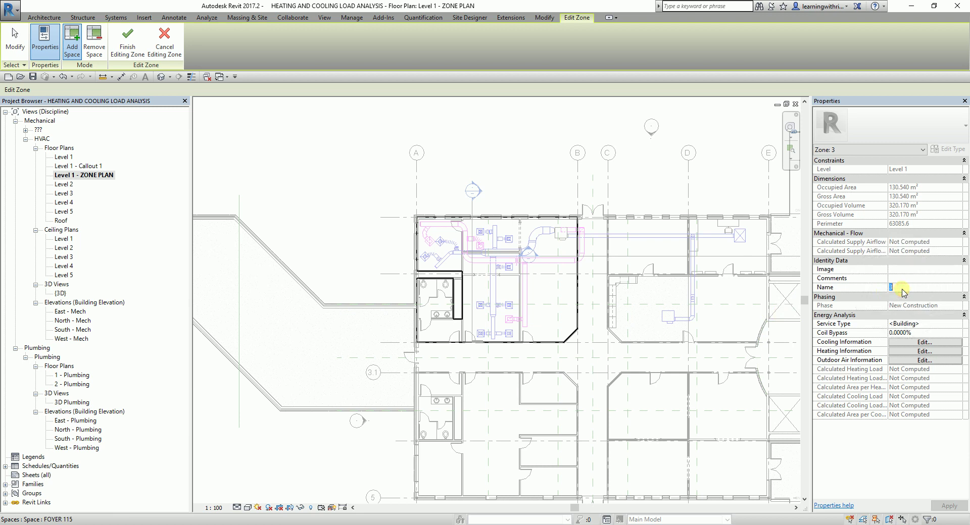
type("AHU-1")
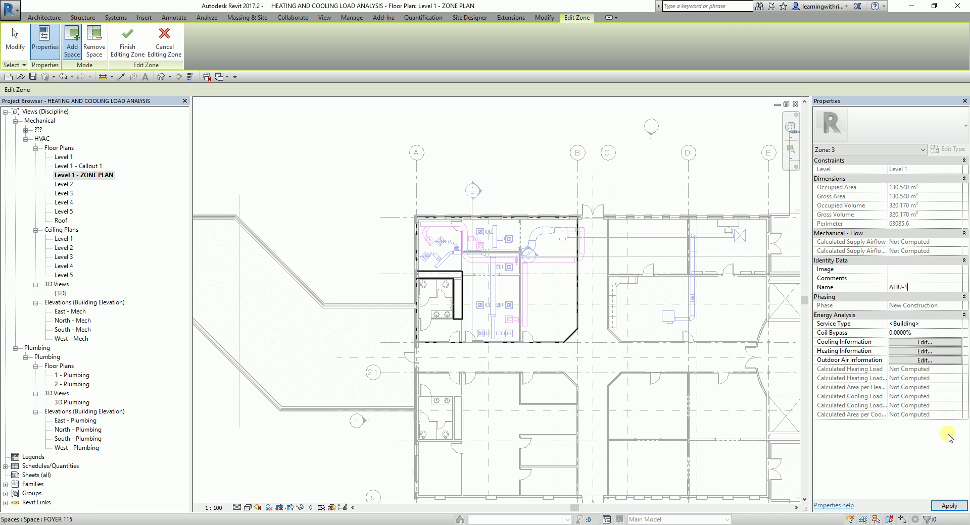
left_click(949, 506)
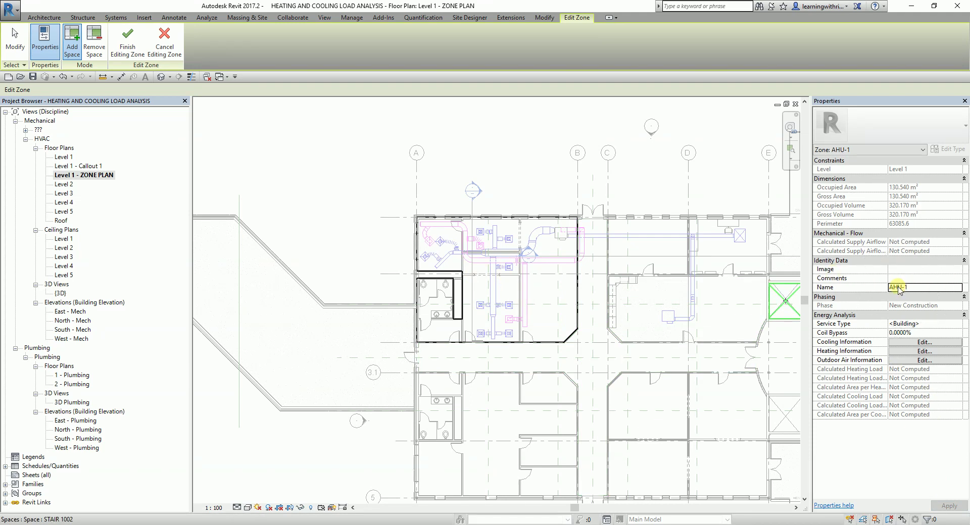
left_click(129, 46)
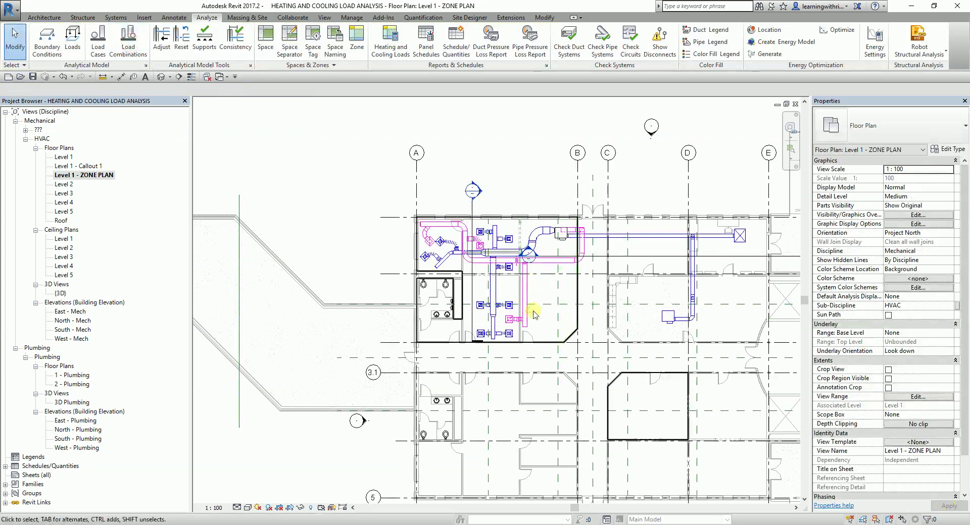
scroll(531, 303, "down", 3)
scroll(417, 302, "up", 3)
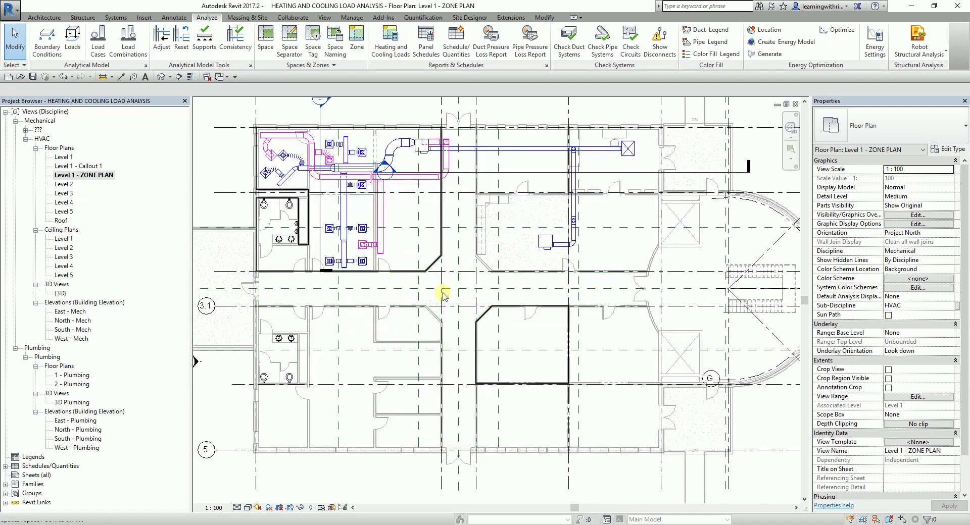
- Start an HVAC zone, add the Corridor 100 space to it, and name the zone CORRIDOR
left_click(357, 35)
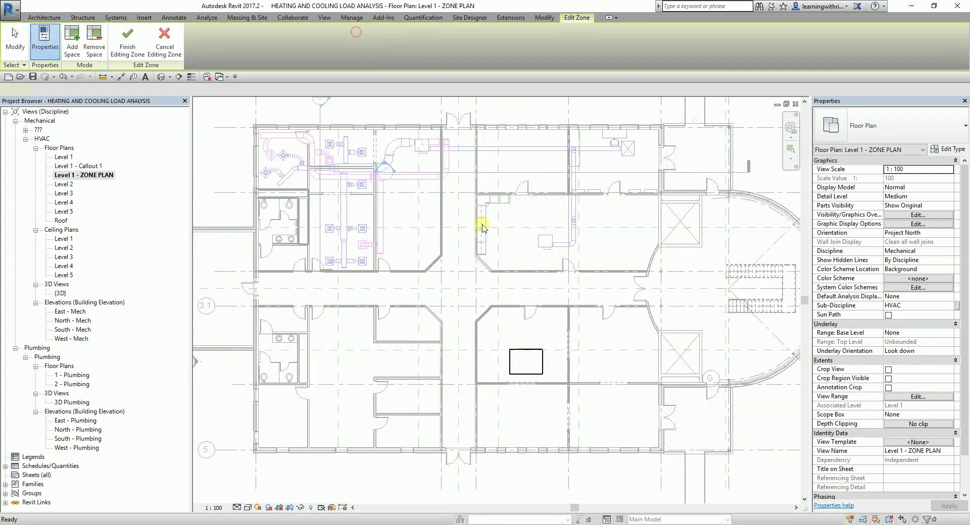
left_click(451, 294)
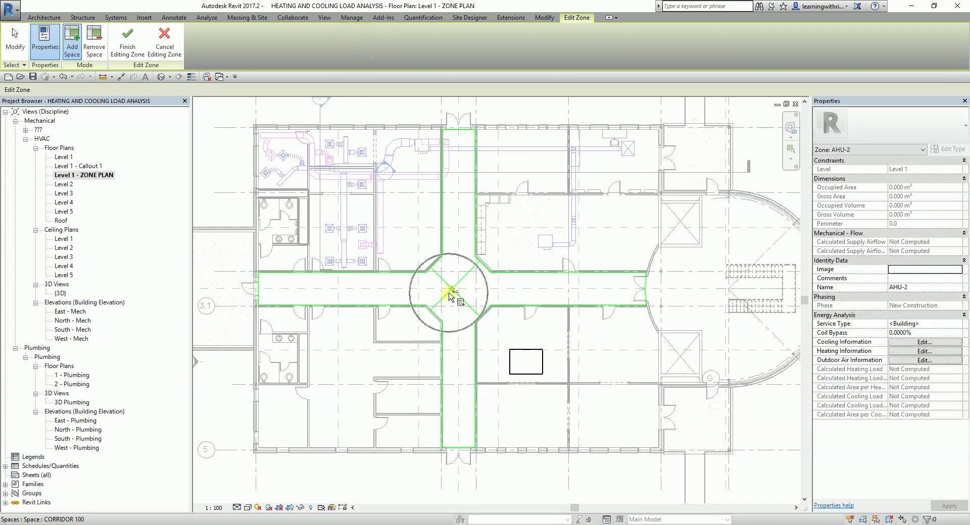
left_click(927, 289)
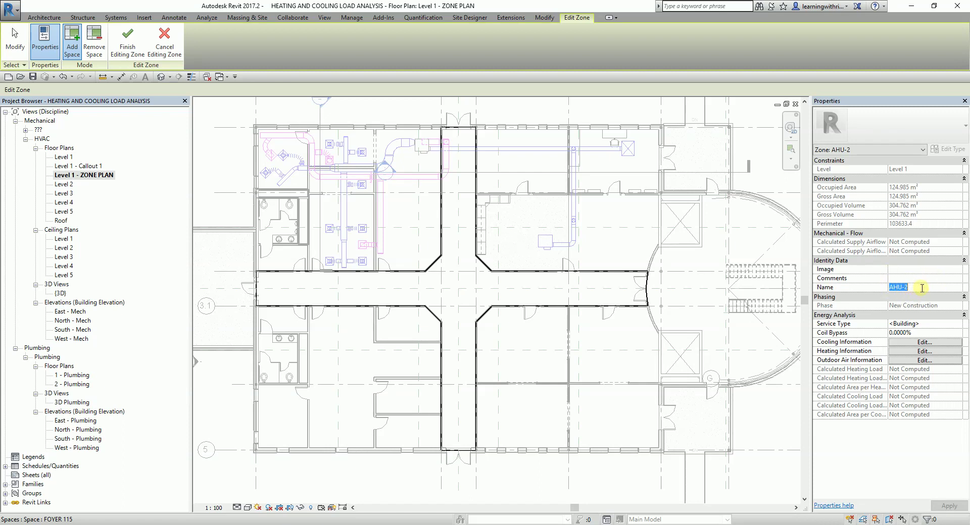
type("ORRIDOR")
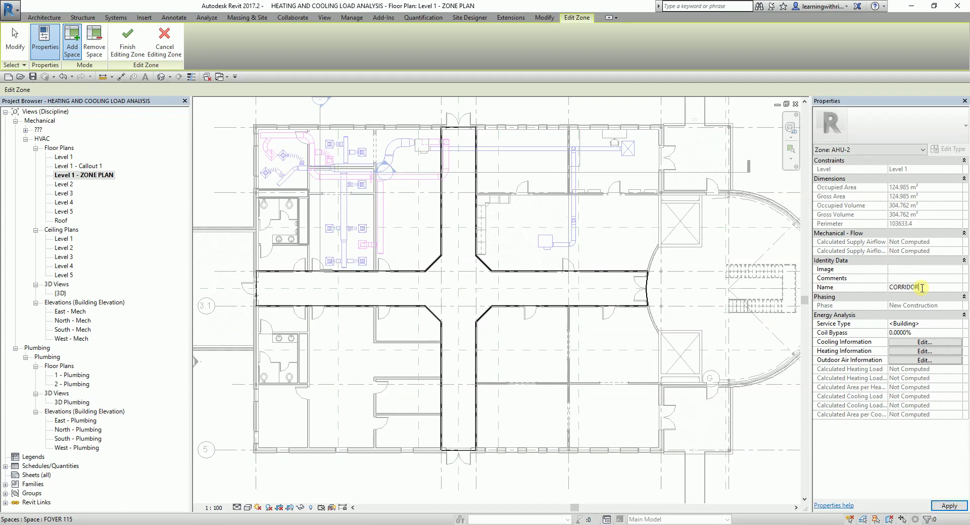
left_click(937, 506)
- Set the corridor zone's name to AHU-2 and finish editing the zone
left_click_drag(929, 288, 877, 285)
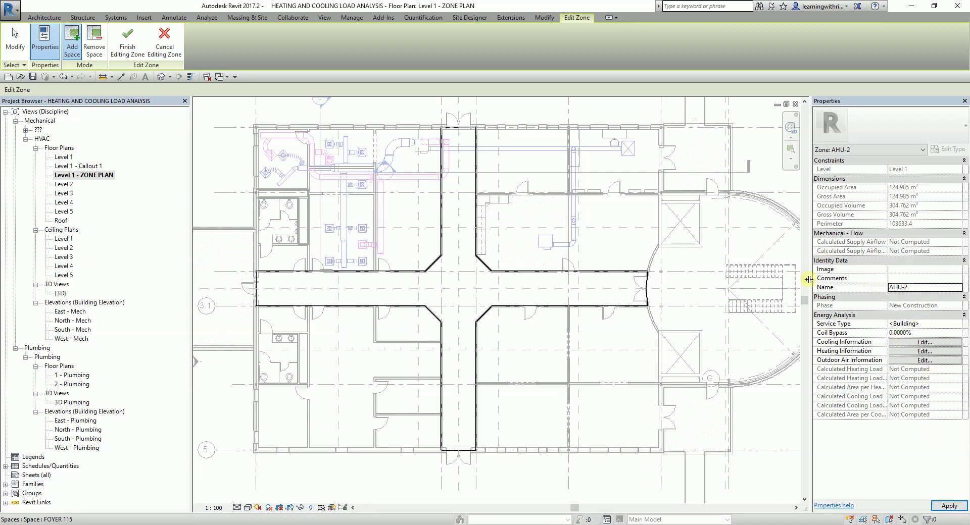
left_click(948, 506)
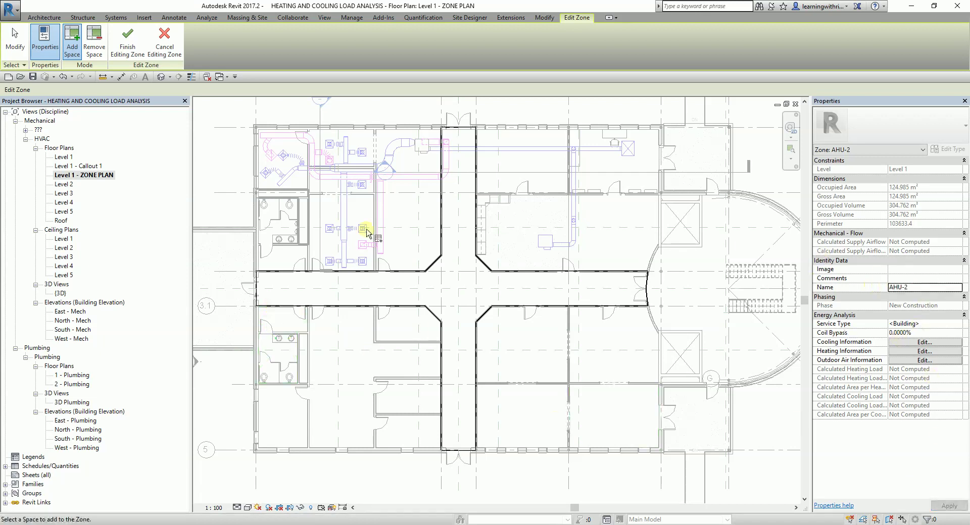
left_click(140, 51)
- Create a zone in the southwest quarter from the restroom, the corner room below it and the three rooms west of the vertical corridor
middle_click_drag(383, 356, 443, 298)
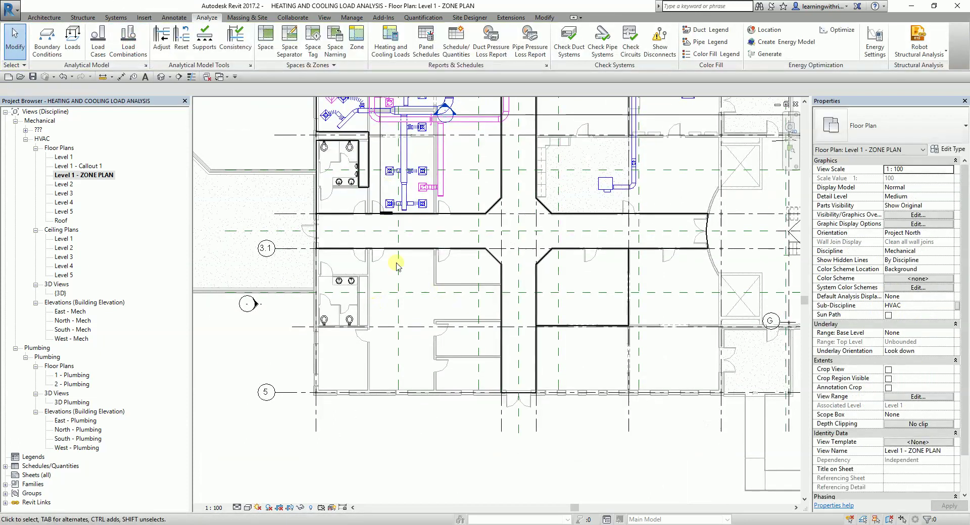
left_click(356, 40)
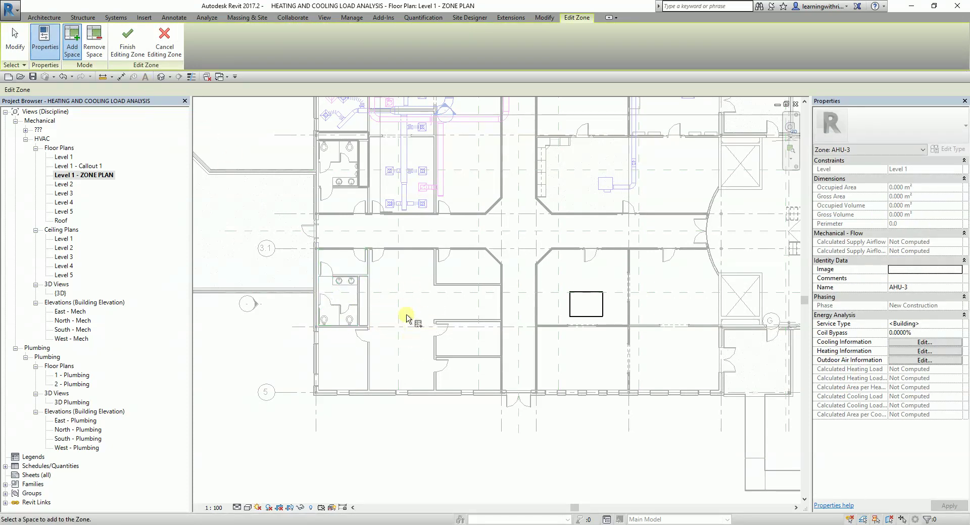
scroll(407, 315, "up", 3)
middle_click_drag(409, 322, 483, 318)
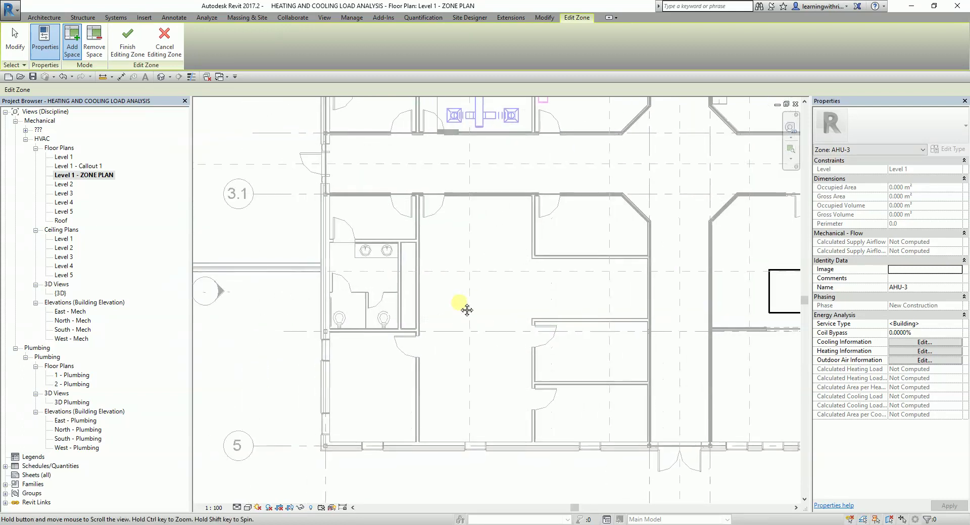
left_click(351, 247)
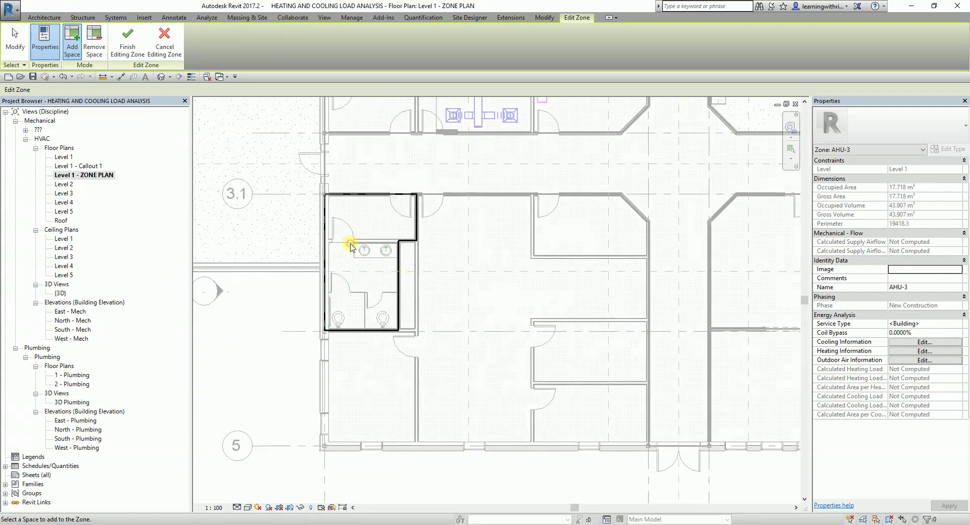
left_click(361, 378)
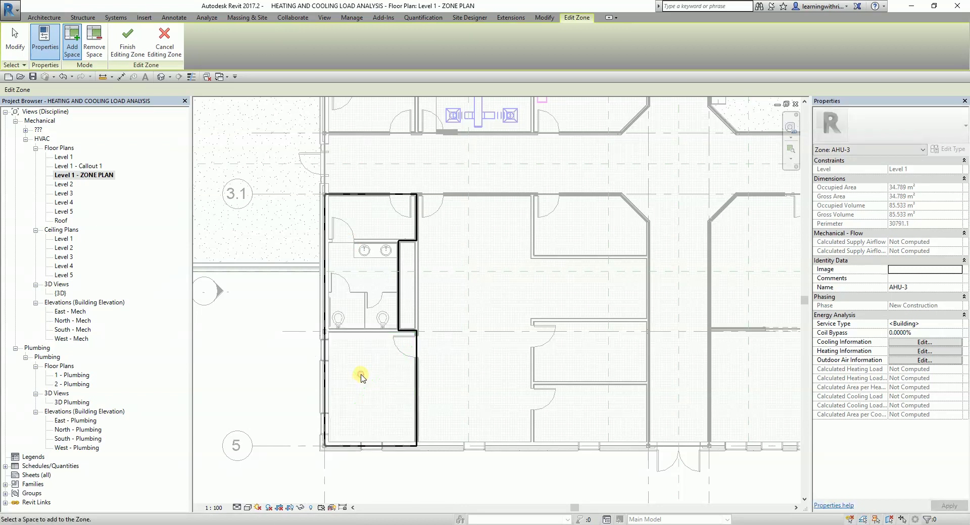
left_click(592, 392)
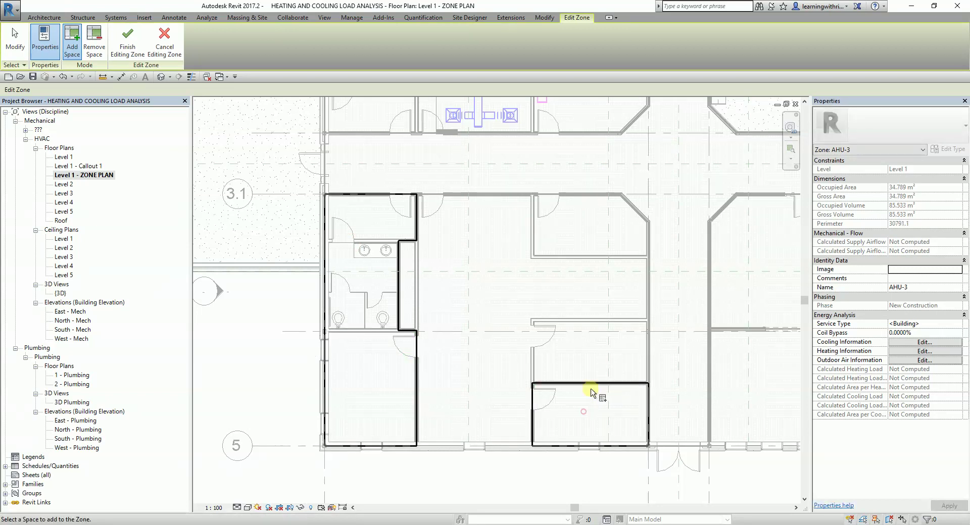
left_click(586, 362)
left_click(580, 238)
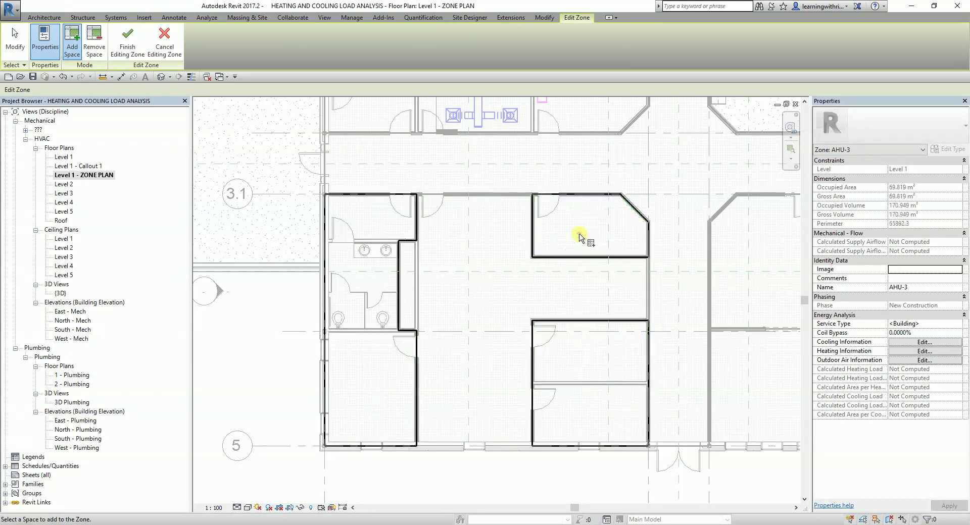
left_click(927, 295)
left_click(925, 293)
left_click(127, 45)
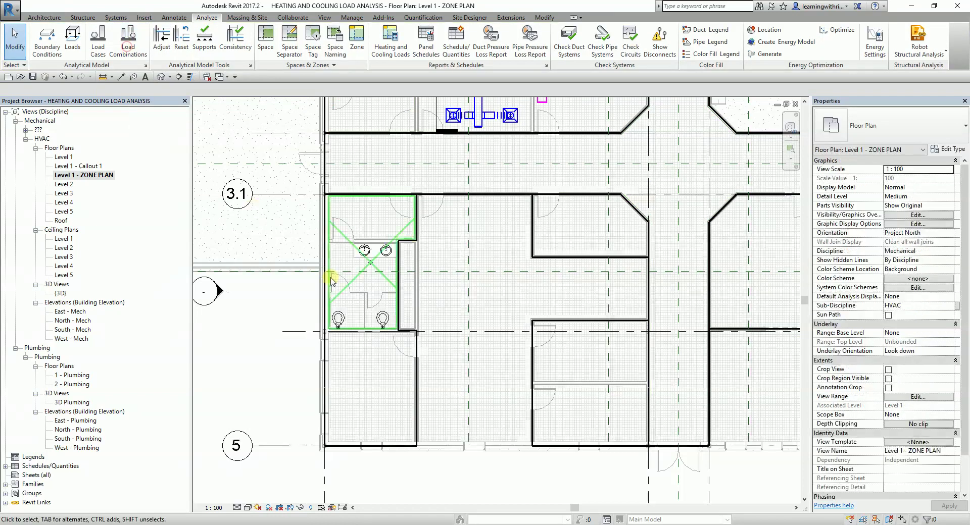
- Create a zone from the four spaces south of the corridor between grids C and E, including Office 112
scroll(488, 307, "down", 2)
middle_click_drag(488, 307, 490, 345)
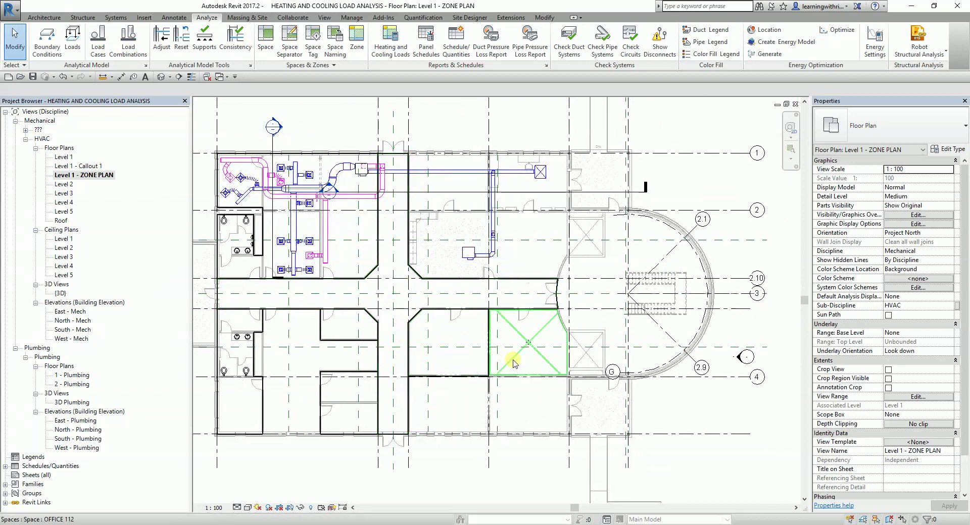
left_click(356, 45)
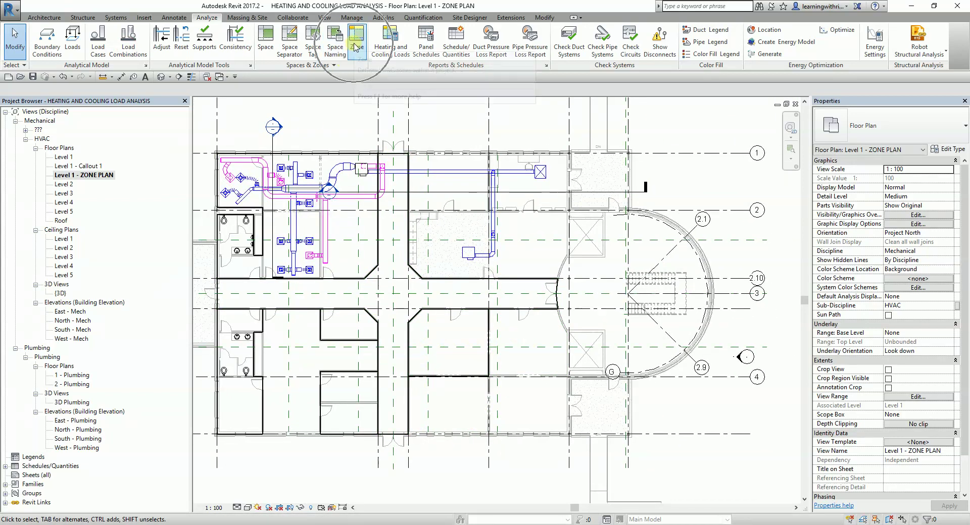
left_click(503, 372)
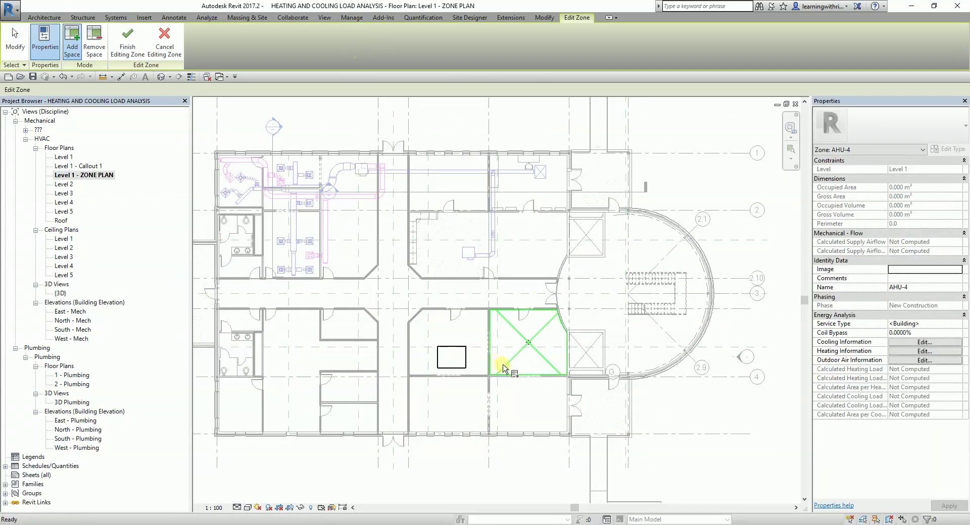
left_click(457, 346)
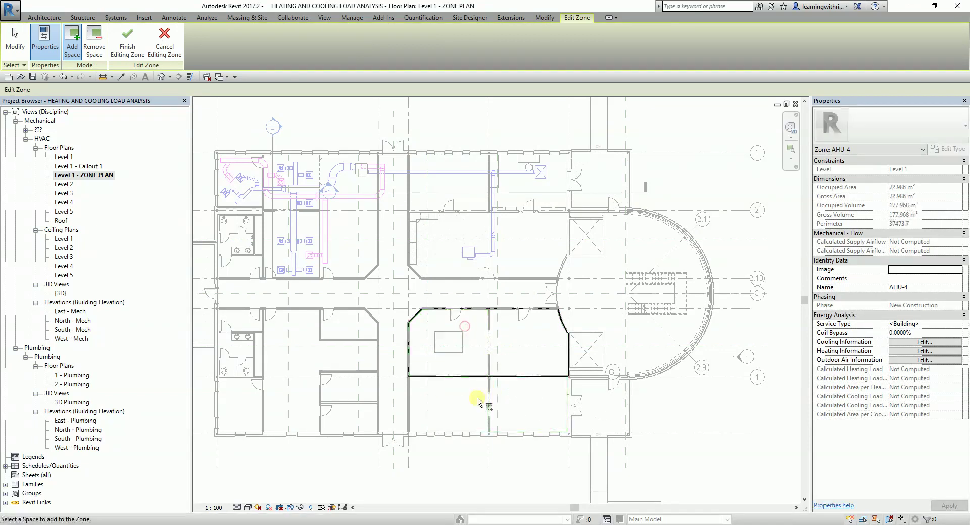
left_click(463, 397)
left_click(533, 405)
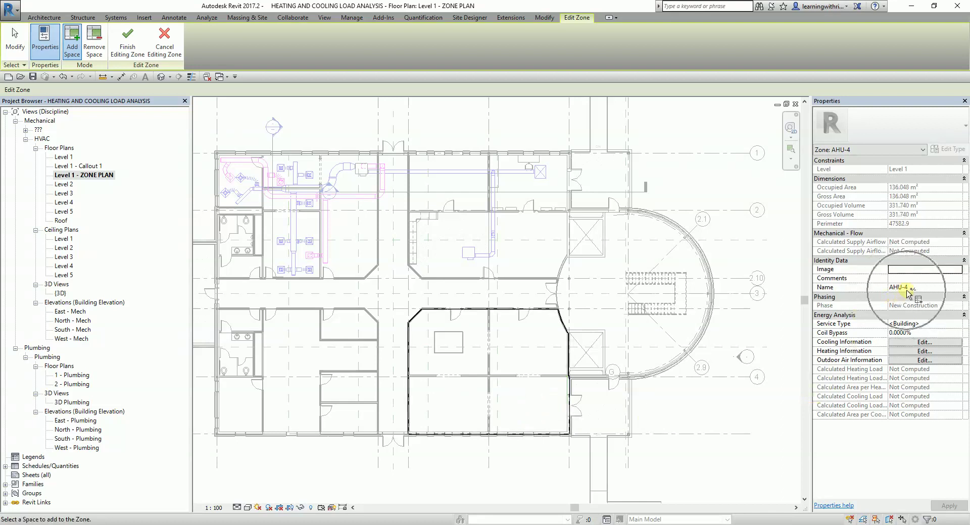
left_click(128, 41)
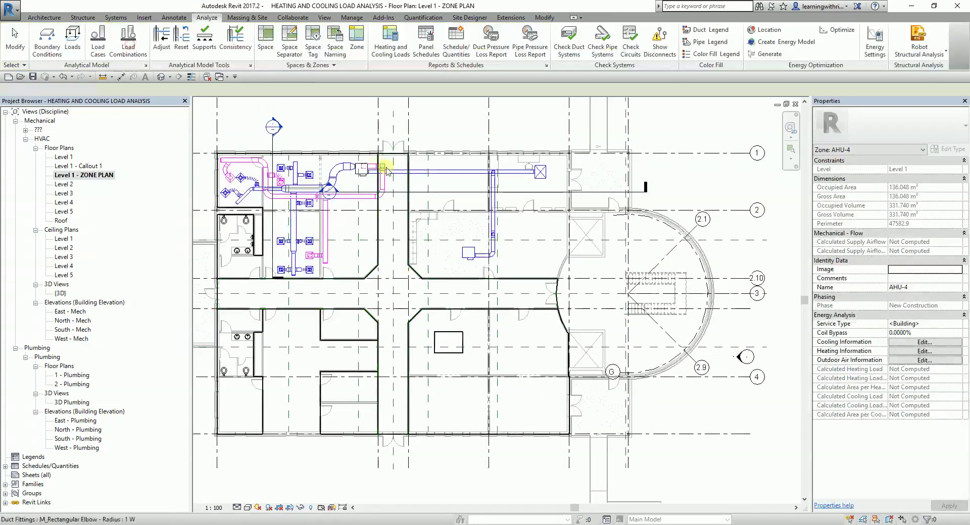
- Create a zone from the three spaces north of the corridor between grids C and E
left_click(356, 41)
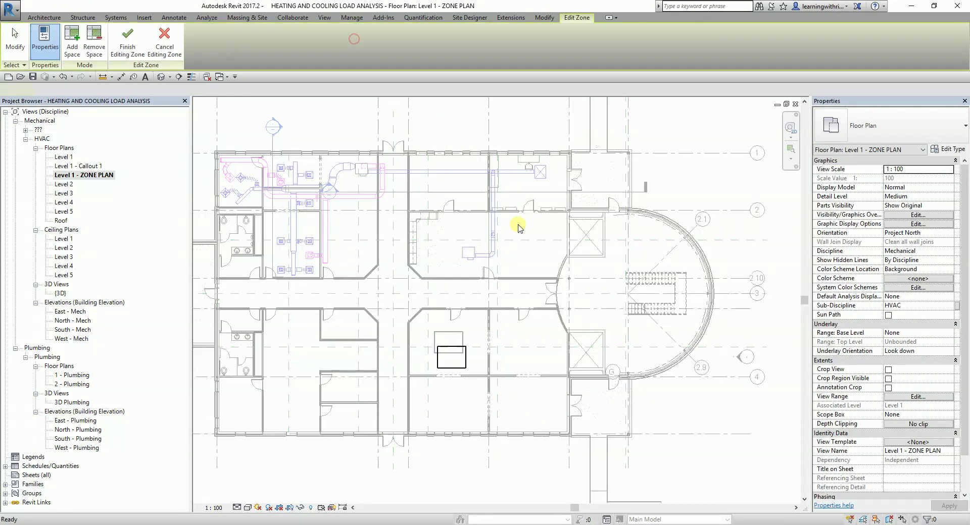
scroll(466, 225, "up", 3)
left_click(481, 281)
left_click(452, 212)
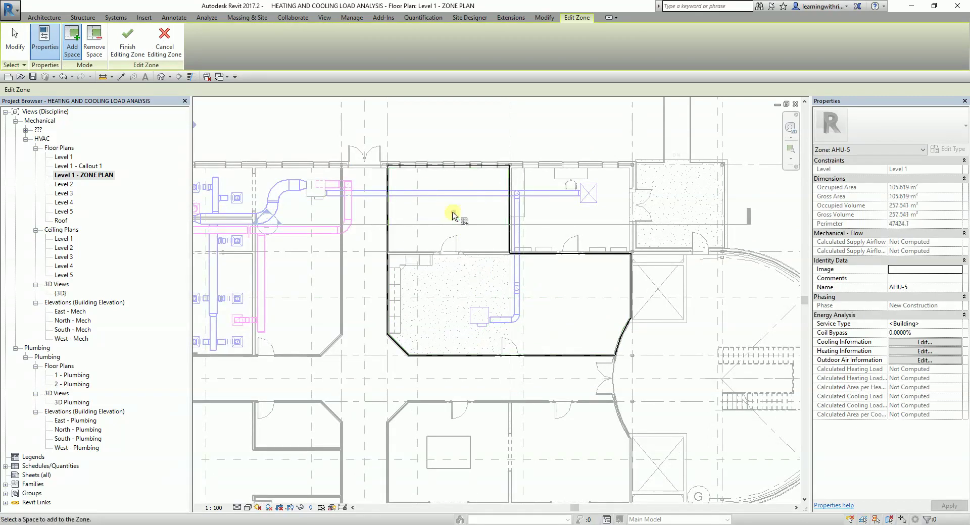
left_click(552, 226)
scroll(526, 278, "down", 3)
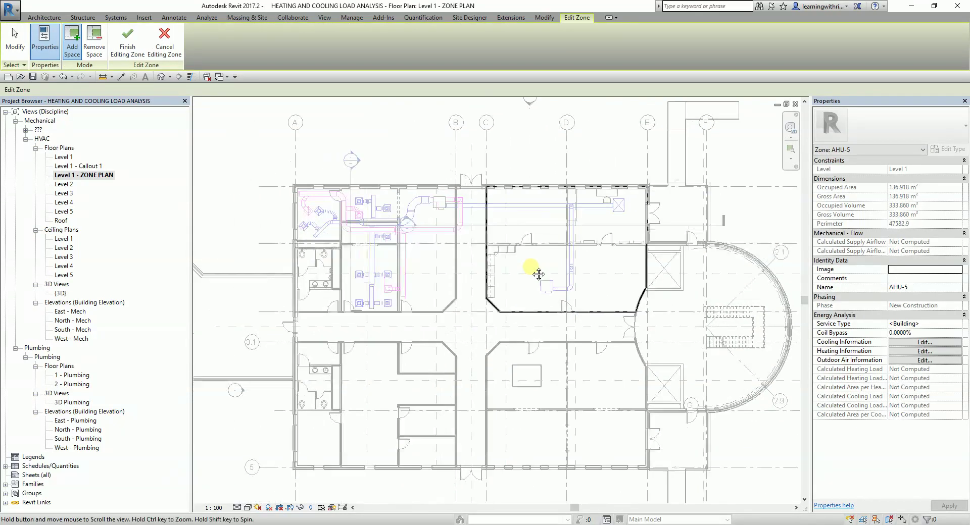
left_click(136, 52)
- Inspect the properties of the zone north of the corridor between grids C and E, including its service type
scroll(607, 203, "up", 3)
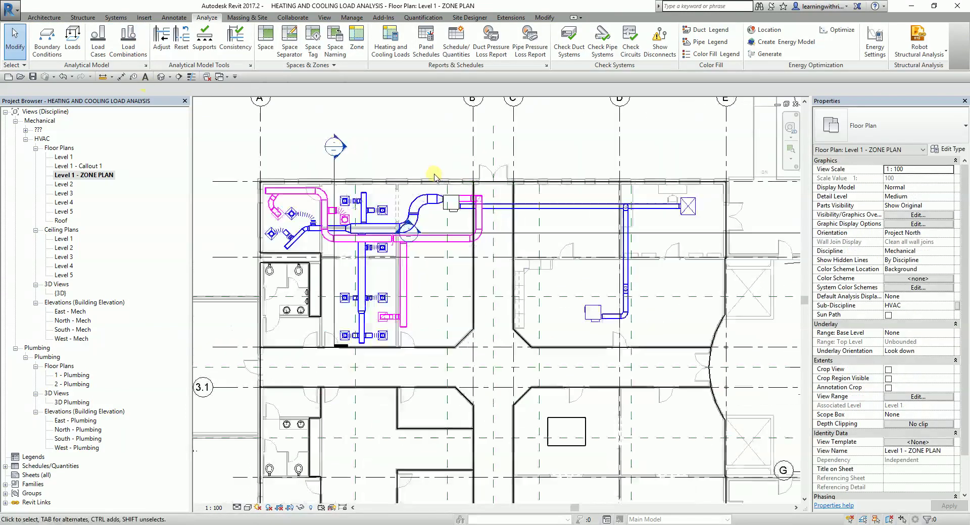
middle_click_drag(433, 183, 378, 194)
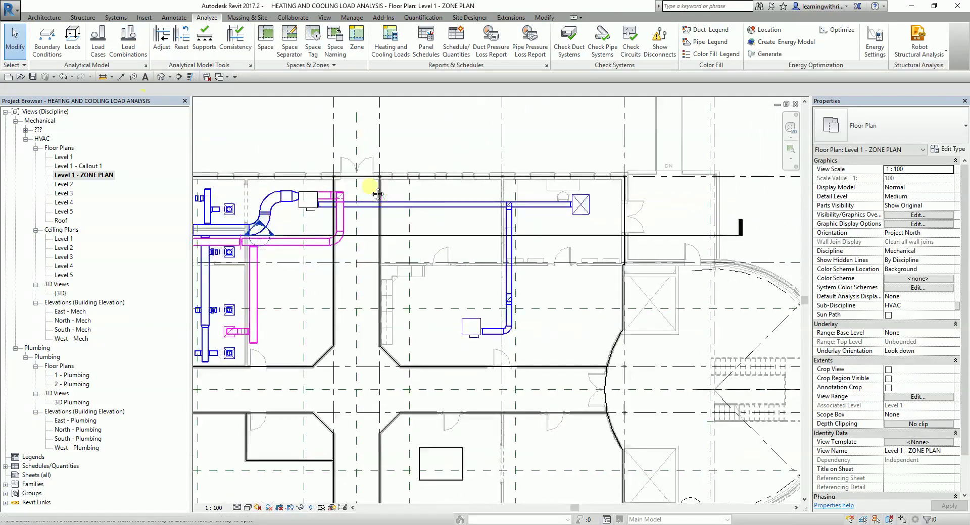
left_click(484, 249)
left_click_drag(502, 255, 438, 278)
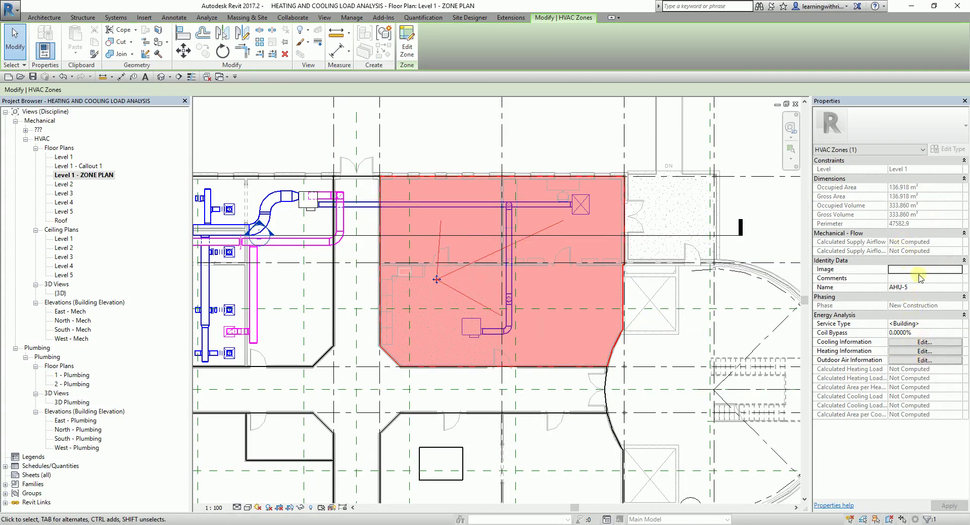
left_click(916, 328)
left_click(559, 161)
- Check the extent and properties of the AHU-1 zone in the northwest quarter of the plan
scroll(454, 320, "down", 2)
scroll(559, 243, "up", 1)
middle_click_drag(599, 298, 557, 297)
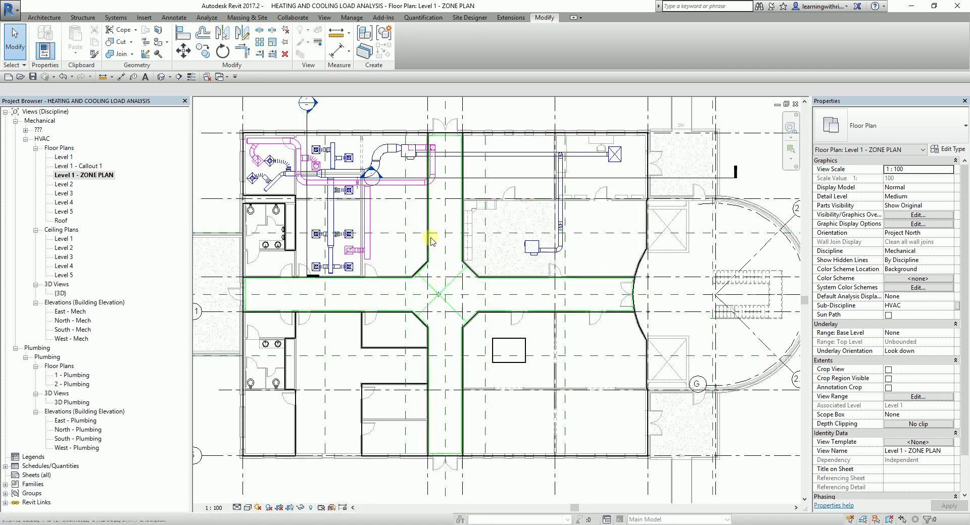
left_click(327, 222)
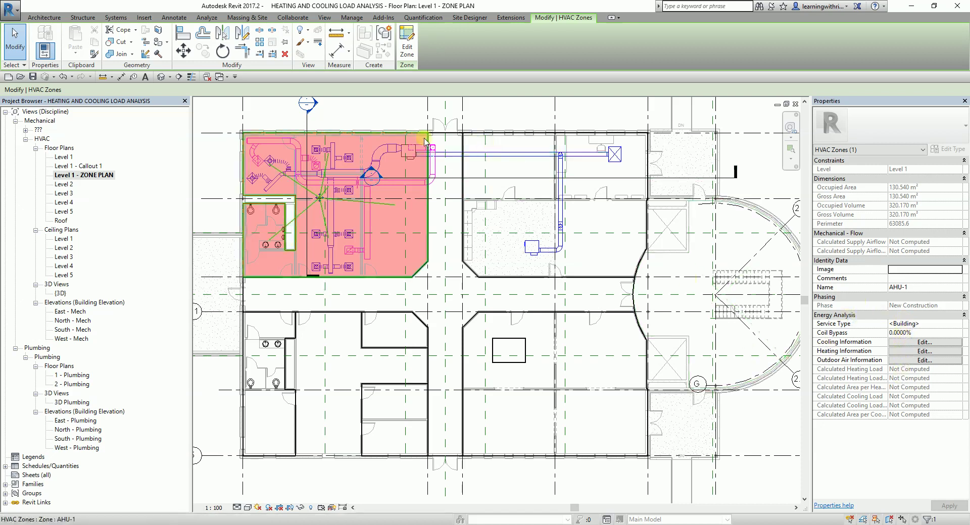
left_click(384, 122)
scroll(402, 126, "down", 2)
middle_click_drag(488, 90, 479, 113)
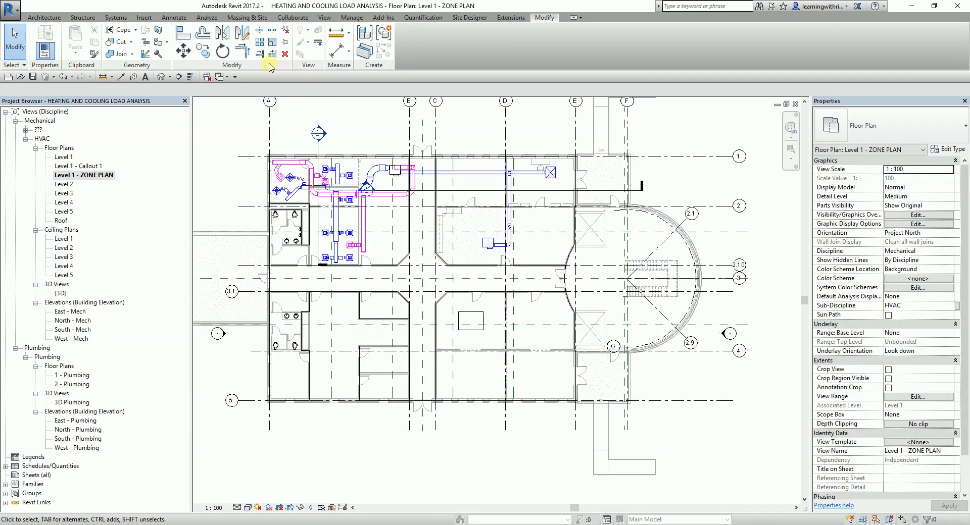
- Set the project location to Batangas, Philippines by searching the address with the Internet Mapping Service, and accept it
left_click(206, 17)
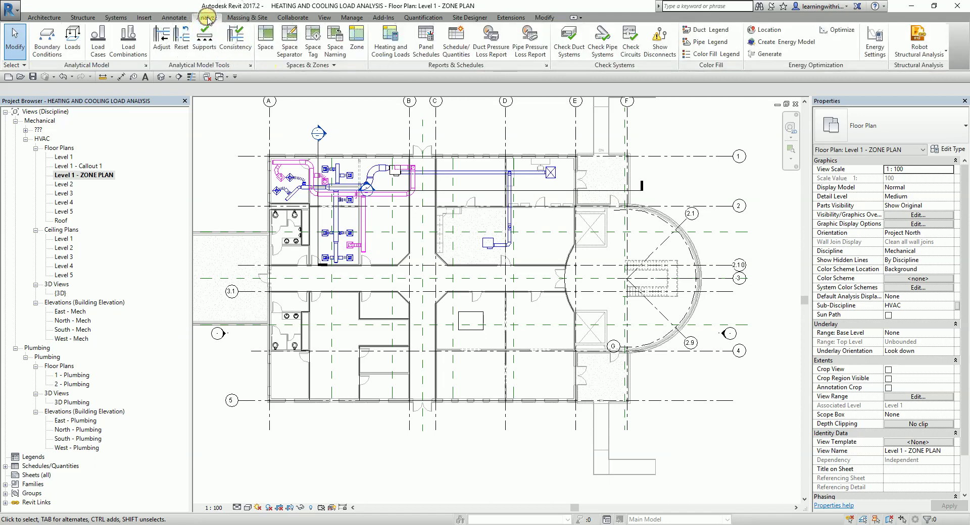
left_click(769, 31)
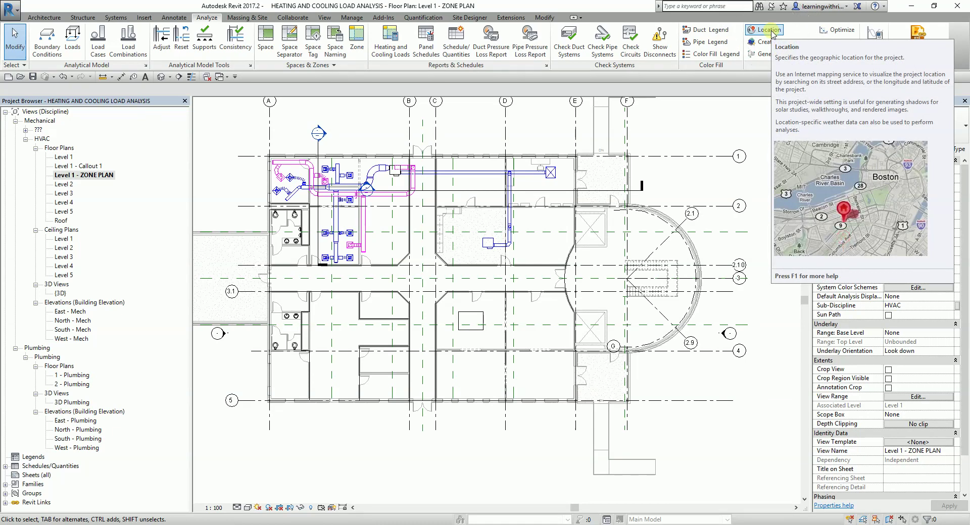
left_click(771, 33)
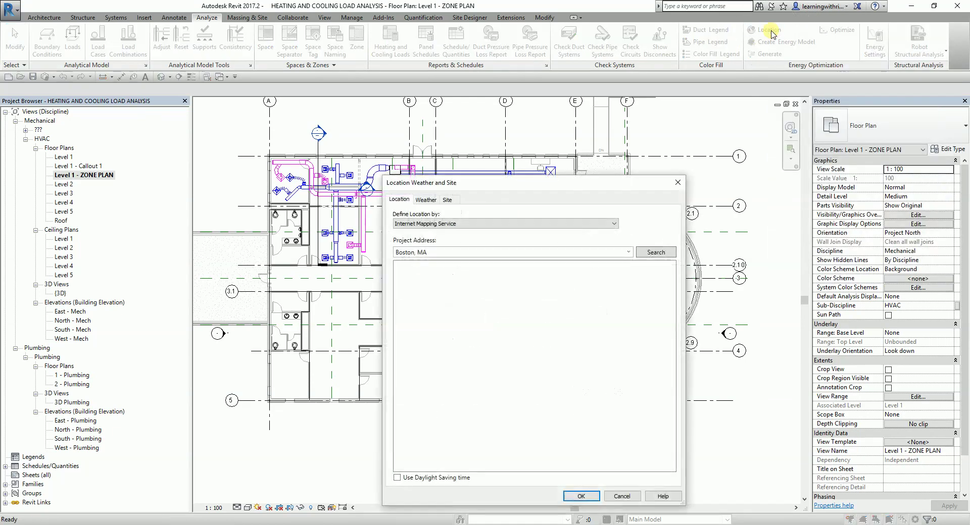
left_click_drag(534, 185, 484, 138)
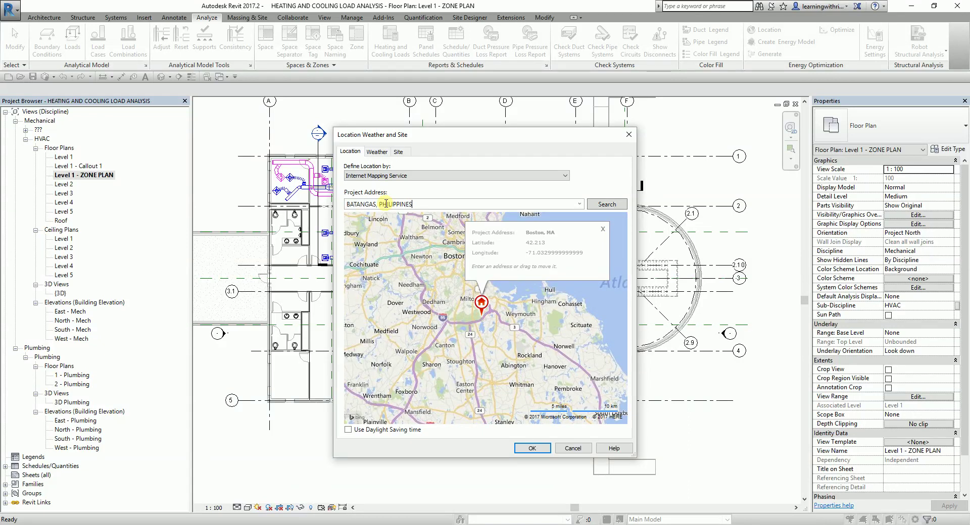
left_click(602, 229)
left_click(606, 204)
left_click(494, 333)
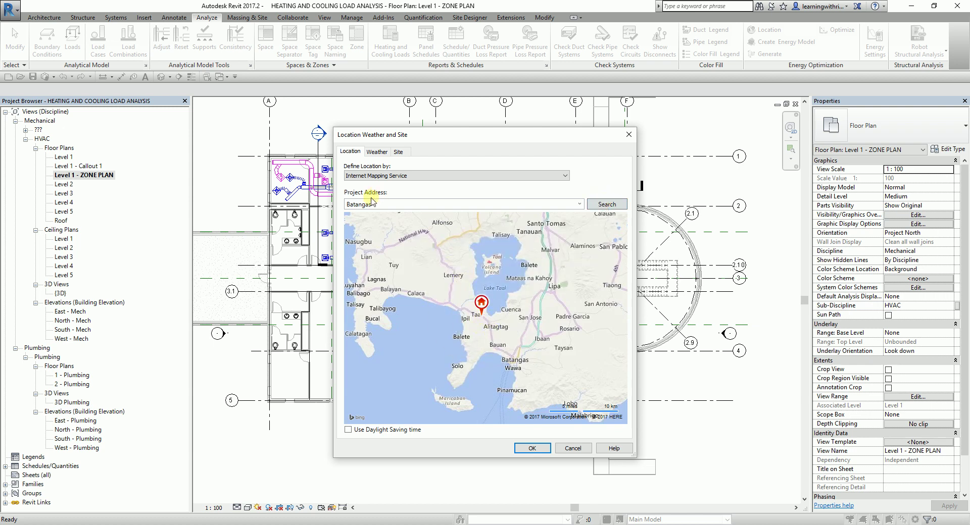
left_click(529, 449)
left_click(544, 347)
left_click(407, 233)
left_click(534, 448)
left_click(535, 449)
left_click(533, 449)
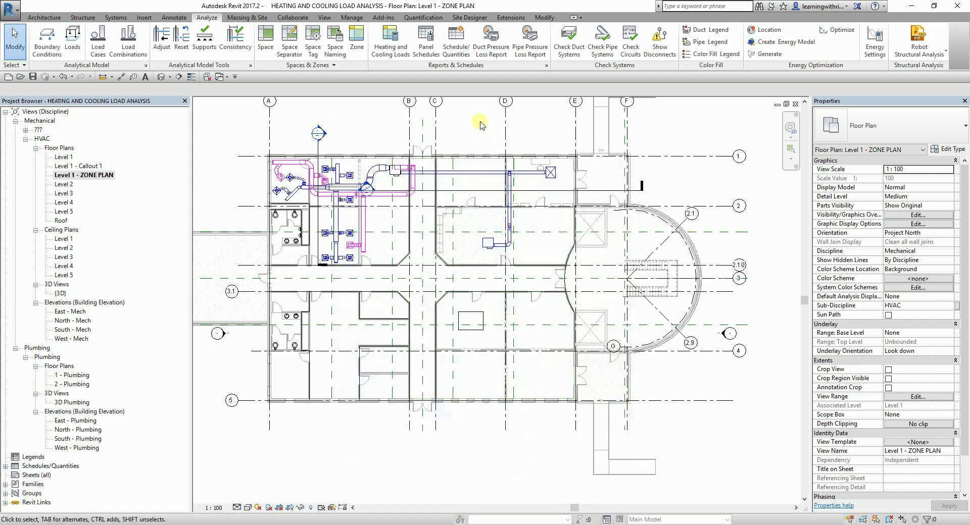
- Open the energy settings and check the energy analytical model's mode and parameters
left_click(874, 51)
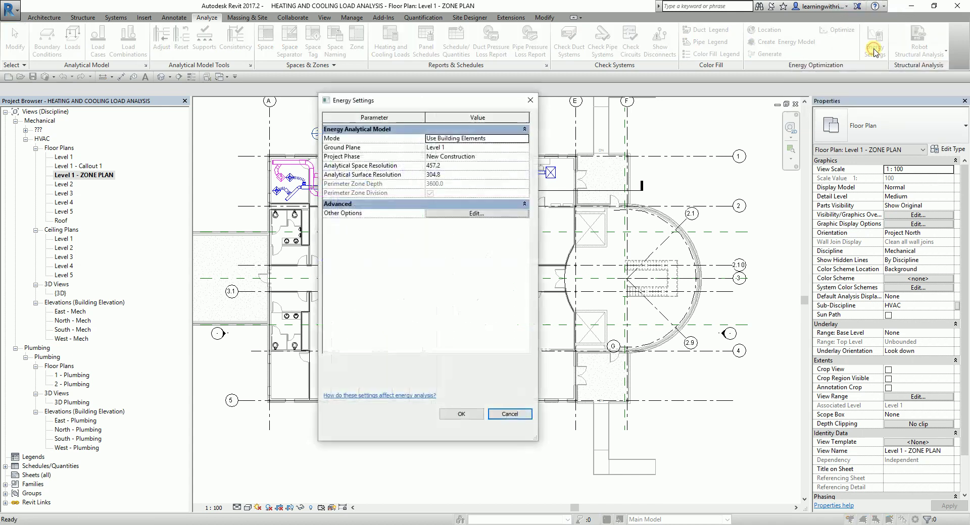
left_click(454, 138)
left_click(454, 140)
left_click(354, 211)
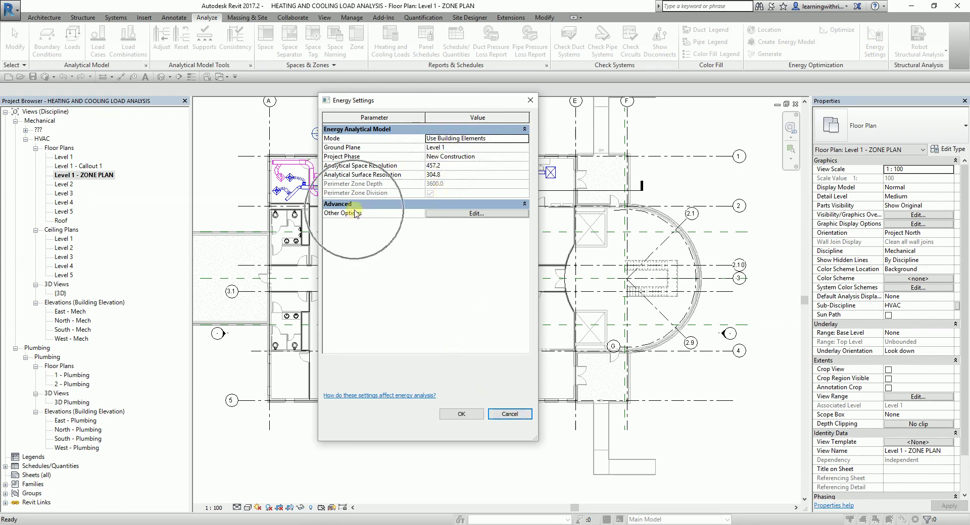
- Keep Office as the building type in the advanced energy options and accept the energy settings
left_click(461, 214)
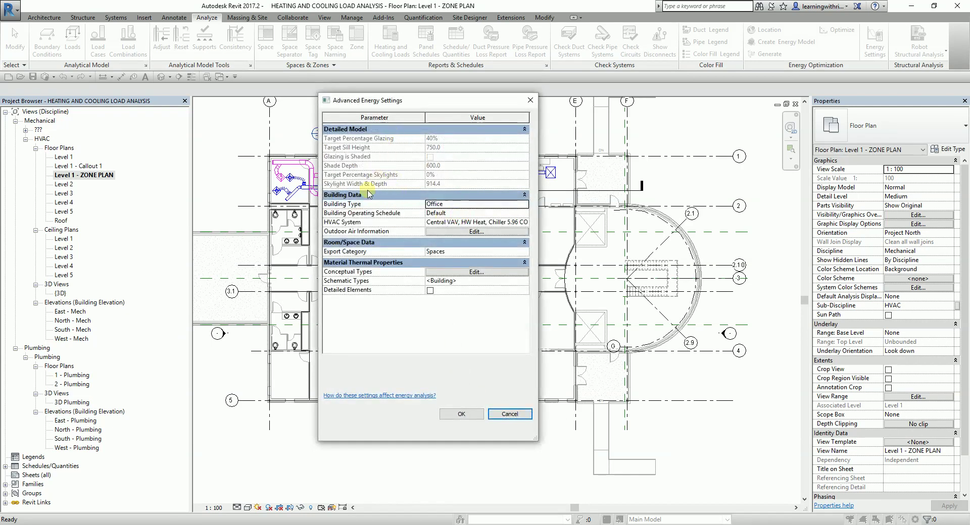
left_click(364, 204)
left_click(526, 205)
left_click(524, 204)
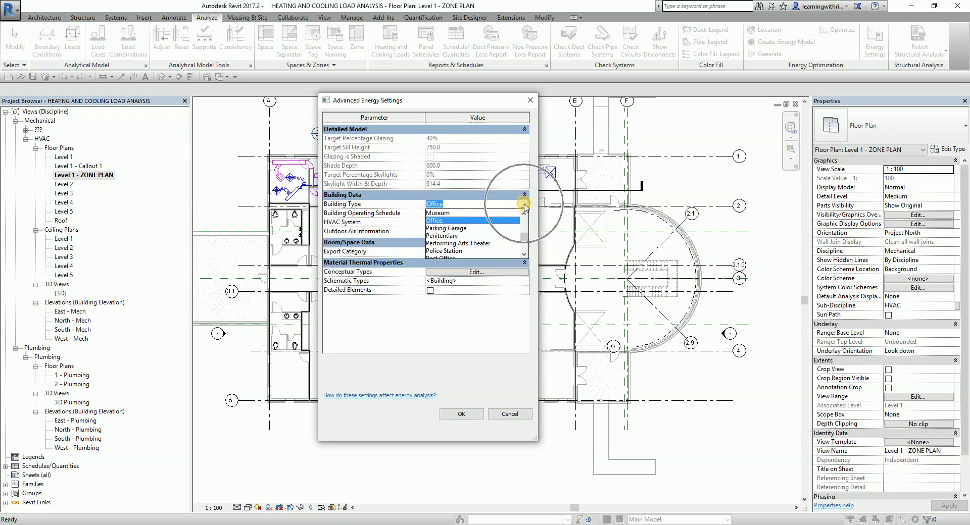
left_click(458, 203)
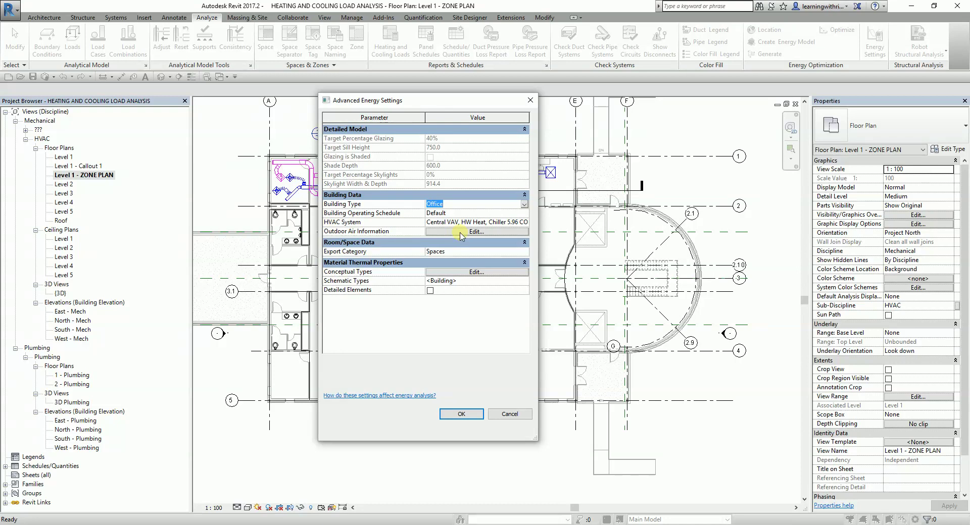
left_click(475, 415)
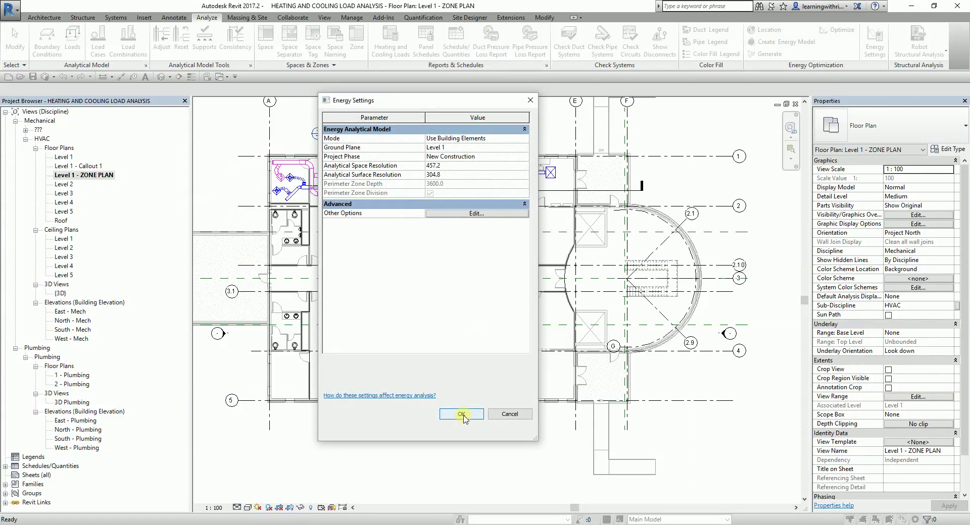
left_click(462, 415)
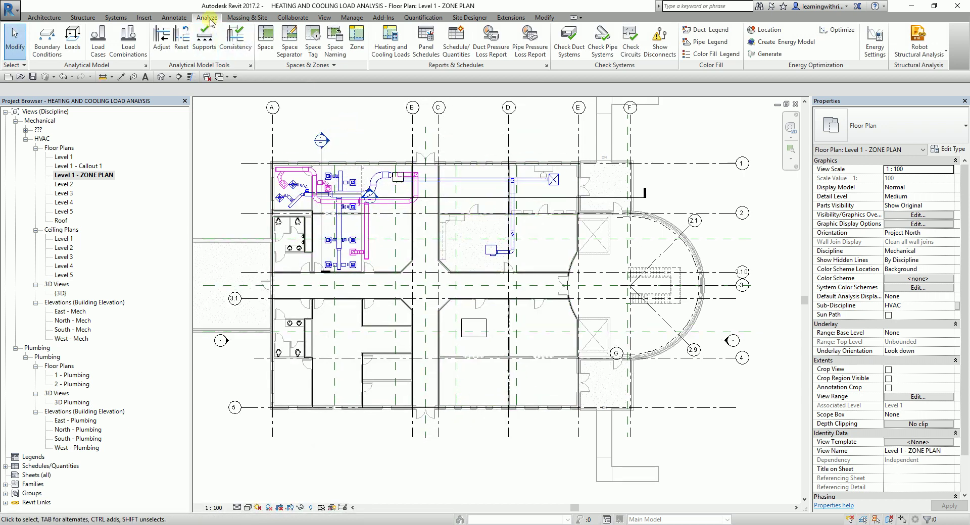
- Open the heating and cooling loads analysis and inspect the building's spaces up close in the 3D preview
left_click(390, 48)
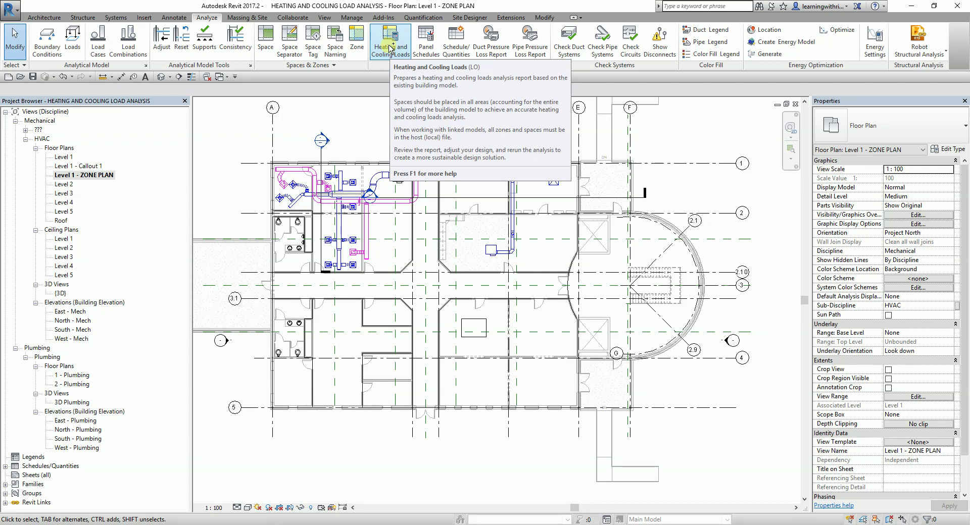
left_click(390, 48)
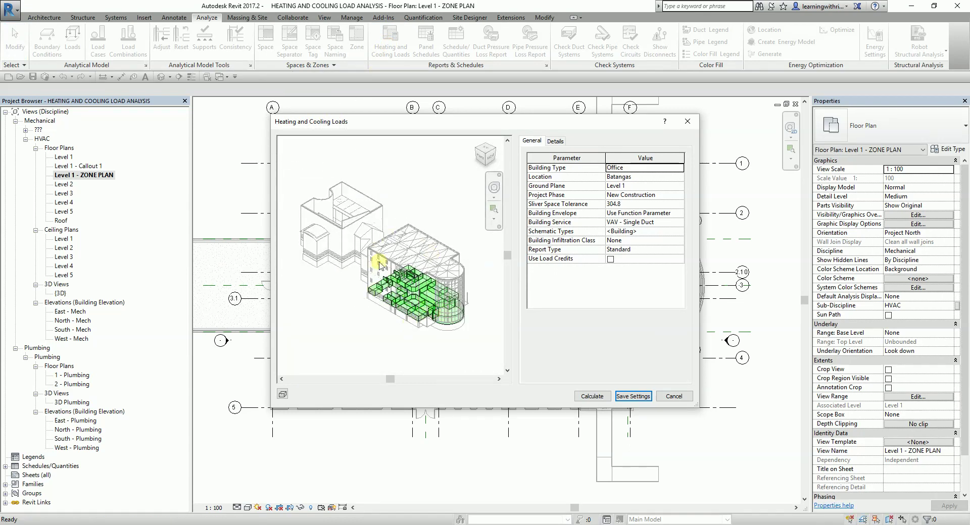
middle_click_drag(419, 295, 382, 263, "shift")
scroll(422, 320, "up", 5)
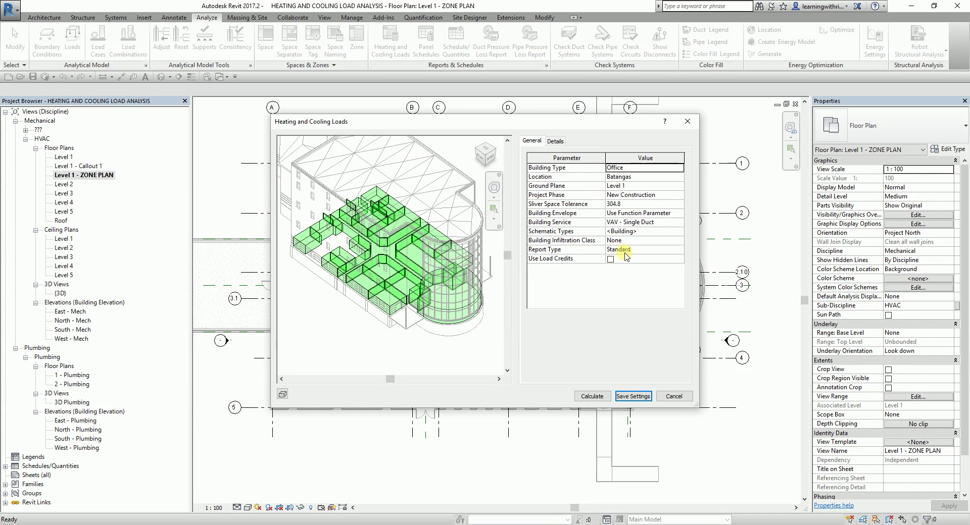
- Review the analysis details of the Default zone and zone 2, including the warnings related to zone 2
left_click(557, 142)
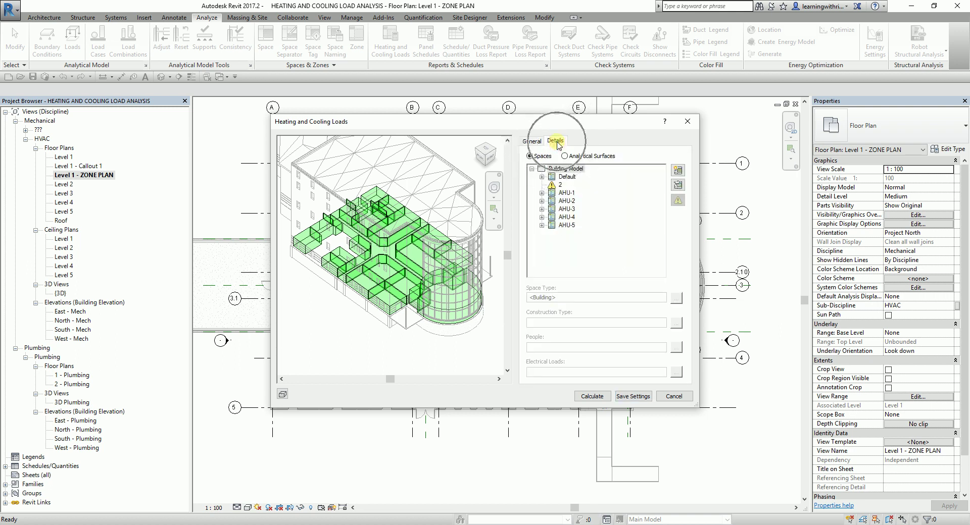
left_click(566, 178)
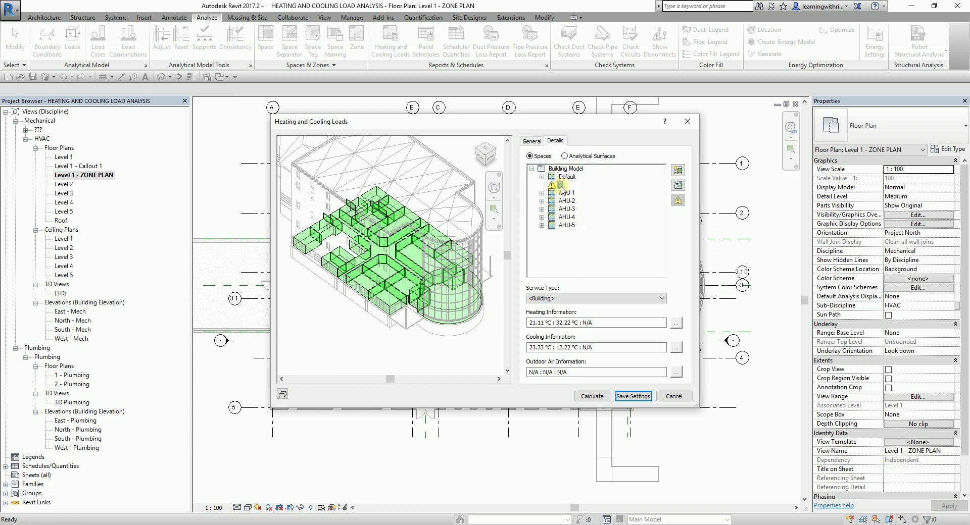
left_click(560, 186)
left_click(677, 200)
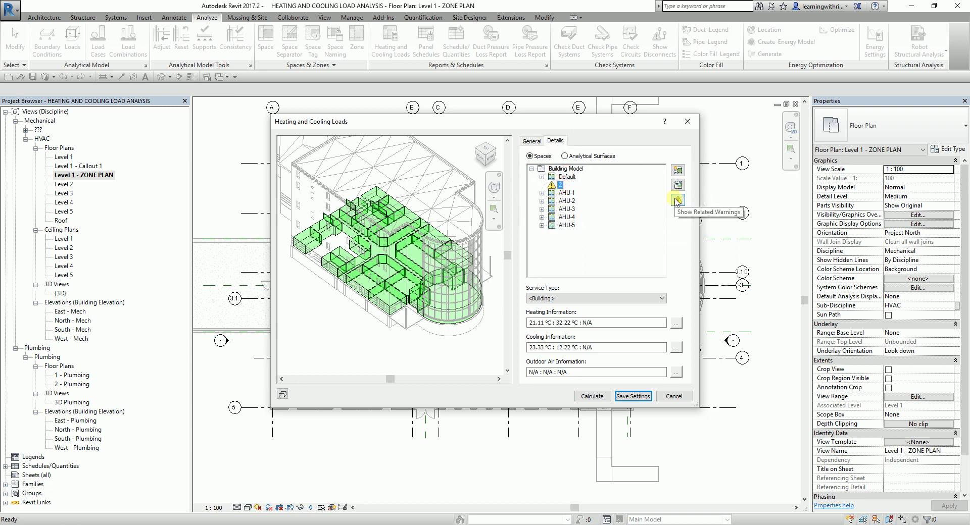
left_click(567, 178)
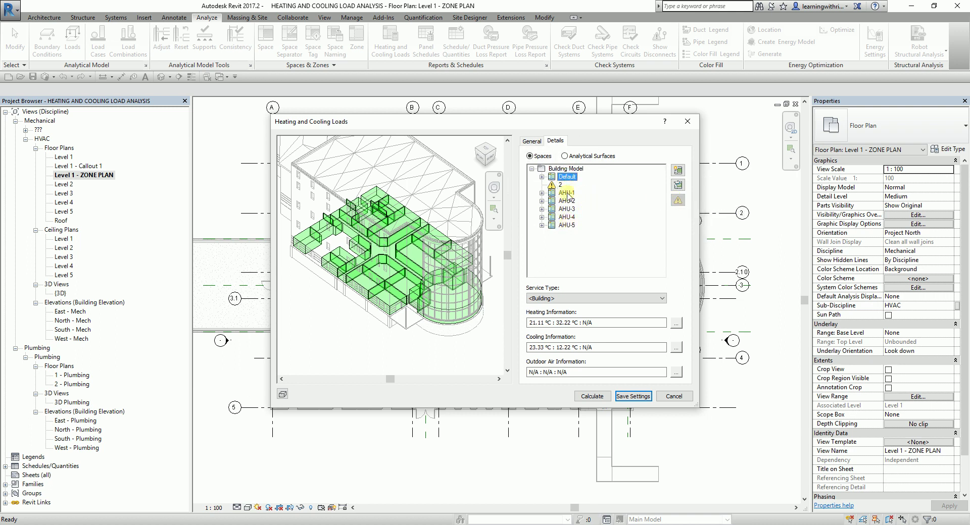
left_click(568, 178)
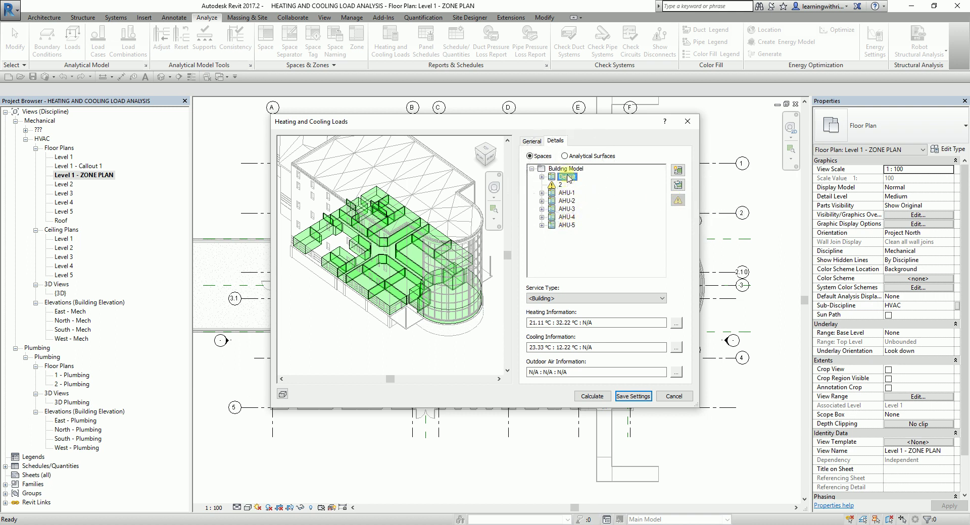
- Expand the AHU-1 zone and review the people and electrical load data of each of its spaces
left_click(542, 194)
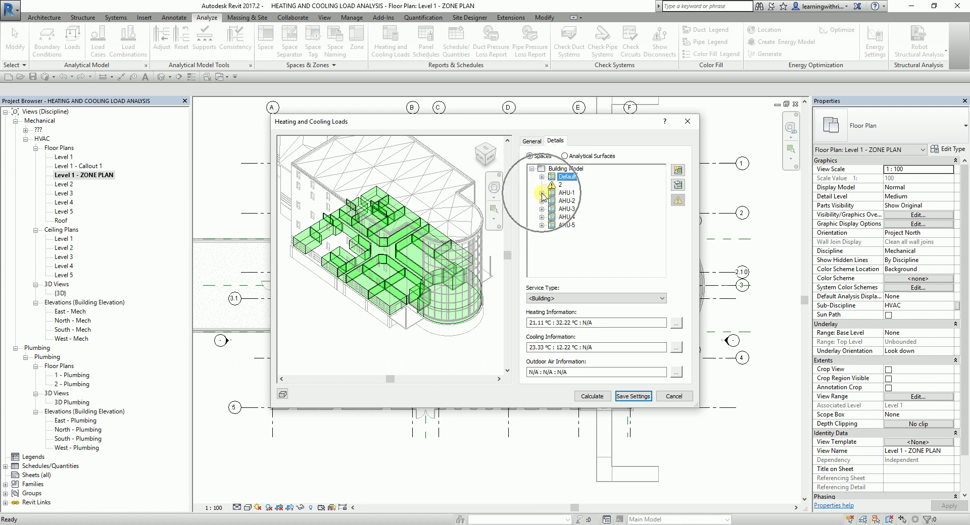
left_click(579, 201)
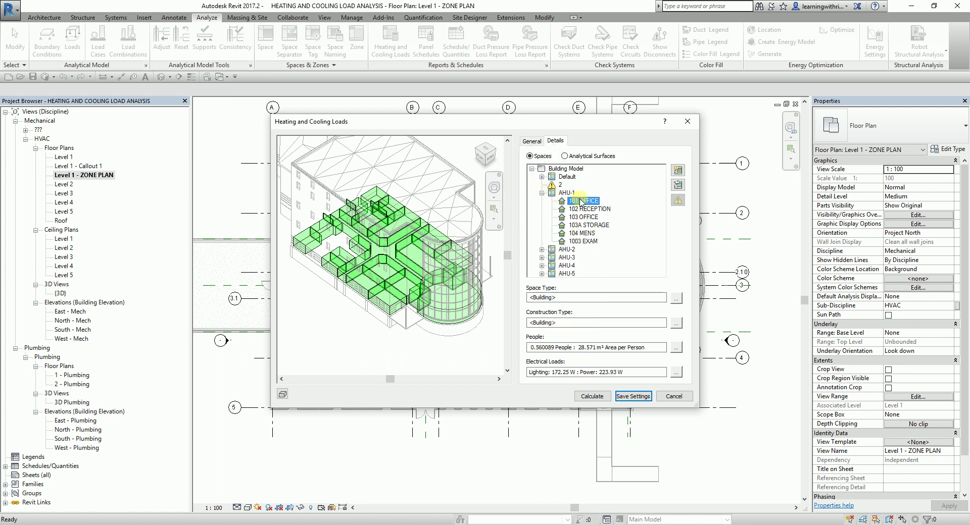
left_click(588, 209)
left_click(586, 217)
left_click(587, 225)
left_click(586, 233)
left_click(583, 242)
- Examine the AHU-1 zone's service type options and heating information, keeping <Building> as the service type and the heating values as they are
left_click(574, 194)
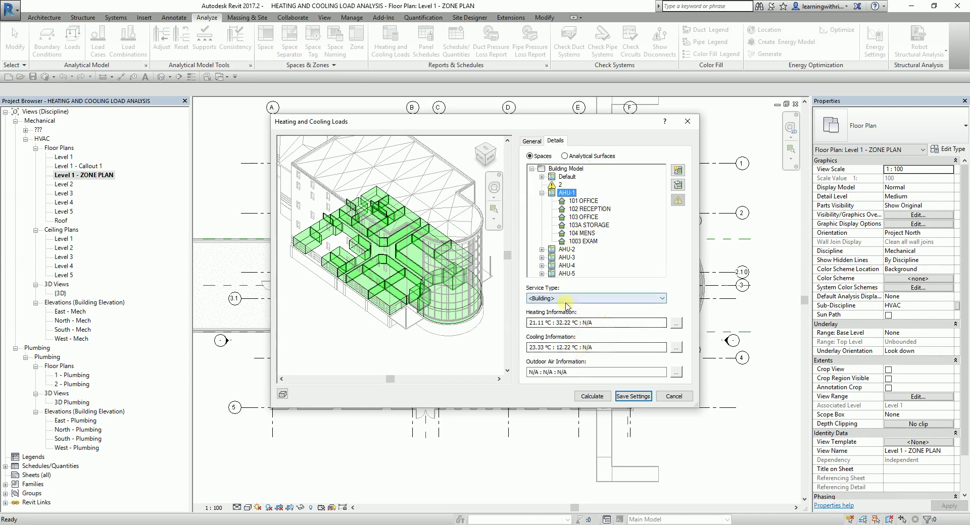
left_click(569, 194)
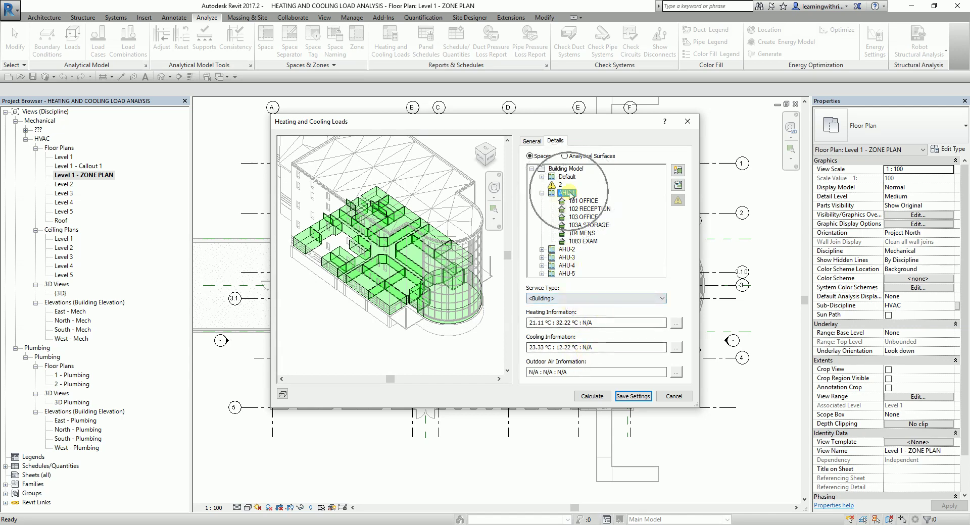
left_click(633, 298)
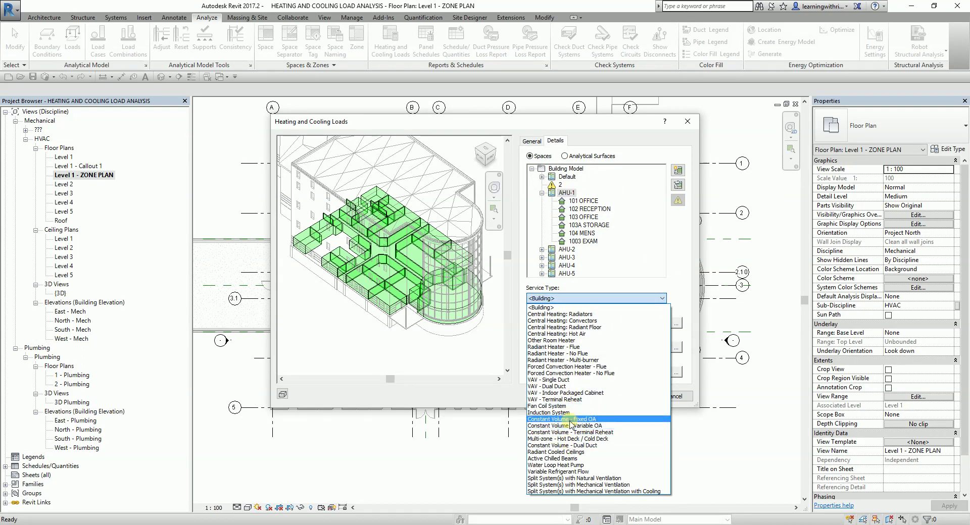
left_click(577, 307)
left_click(561, 313)
left_click(566, 193)
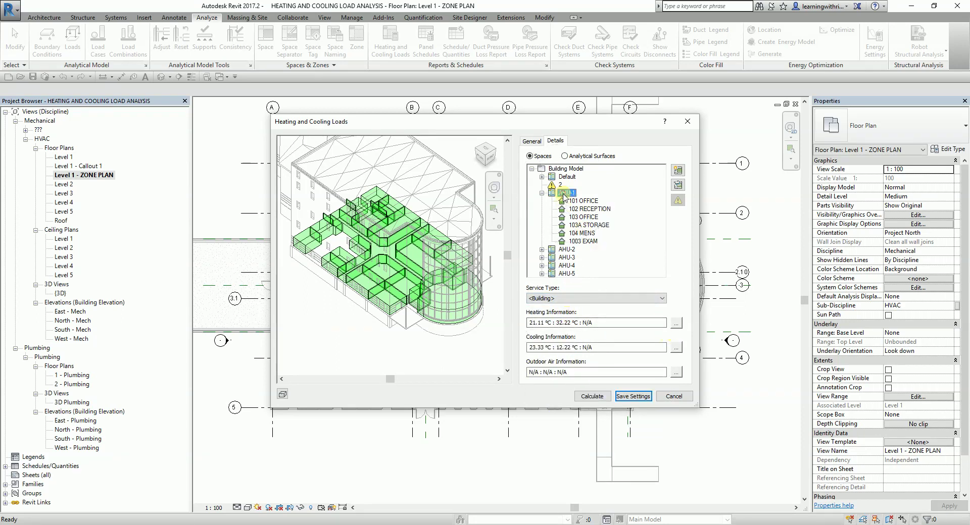
left_click(676, 323)
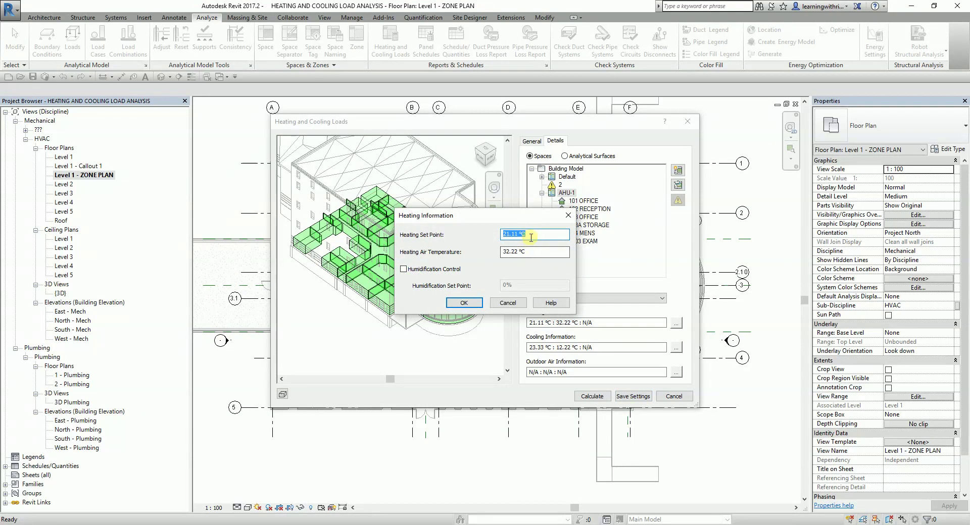
left_click(515, 305)
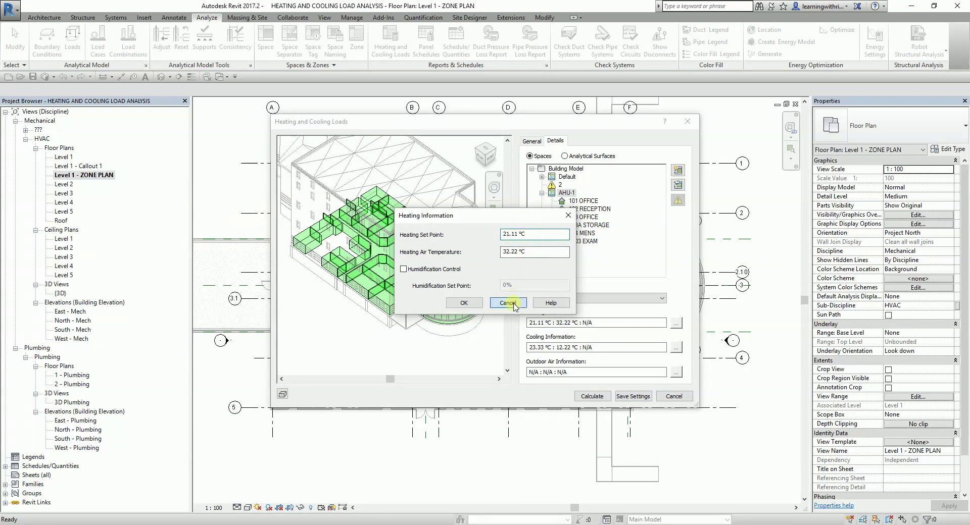
- Highlight and isolate the AHU-1 spaces 101 Office, 103A Storage and 102 Reception in the preview, and restore the full model view
left_click(583, 201)
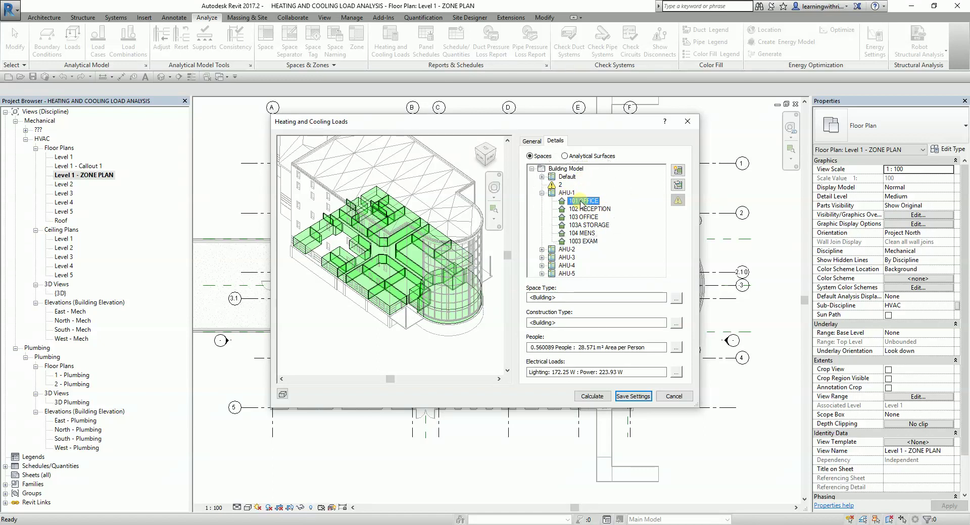
left_click(678, 172)
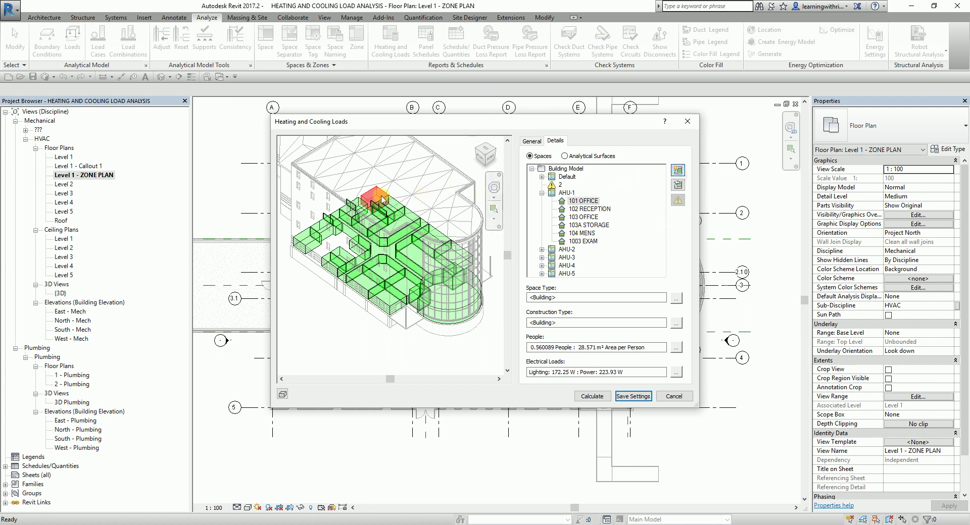
left_click(678, 186)
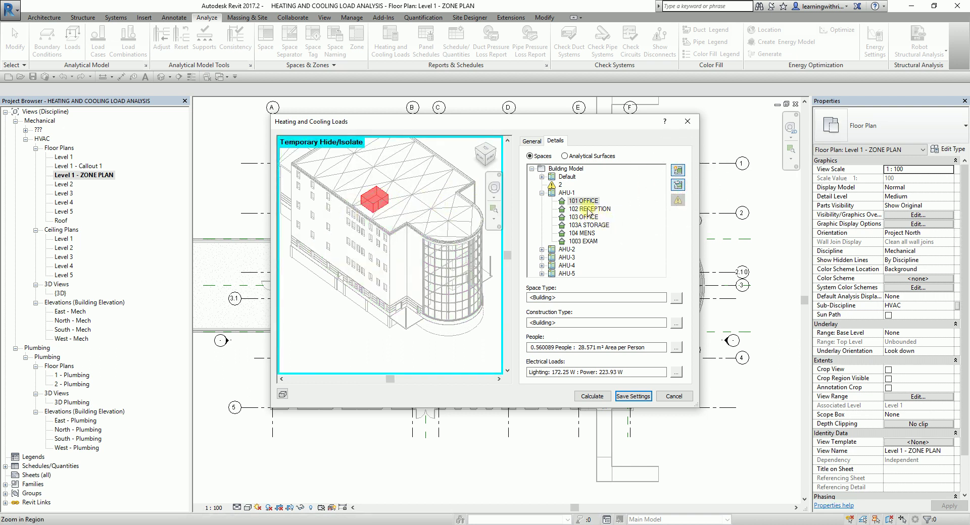
left_click(586, 225)
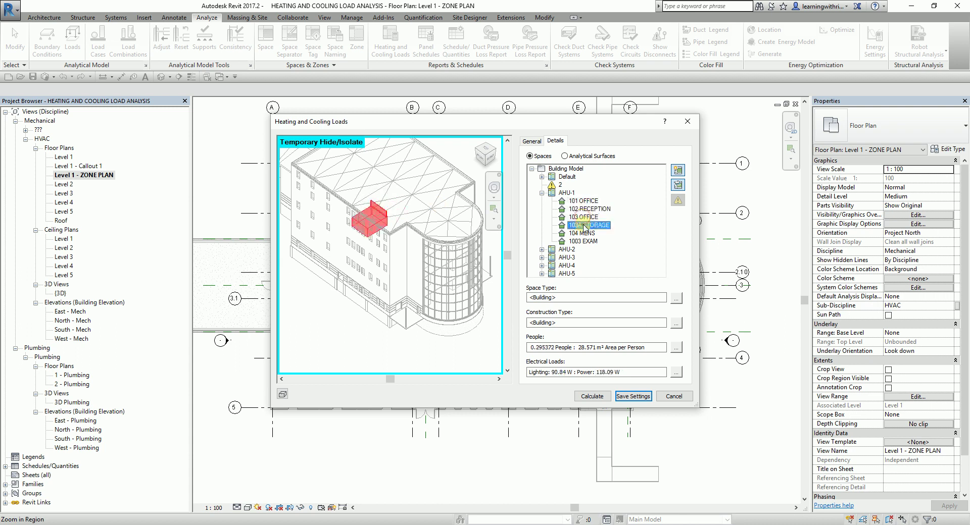
left_click(586, 209)
left_click(584, 202)
left_click(678, 185)
left_click(681, 188)
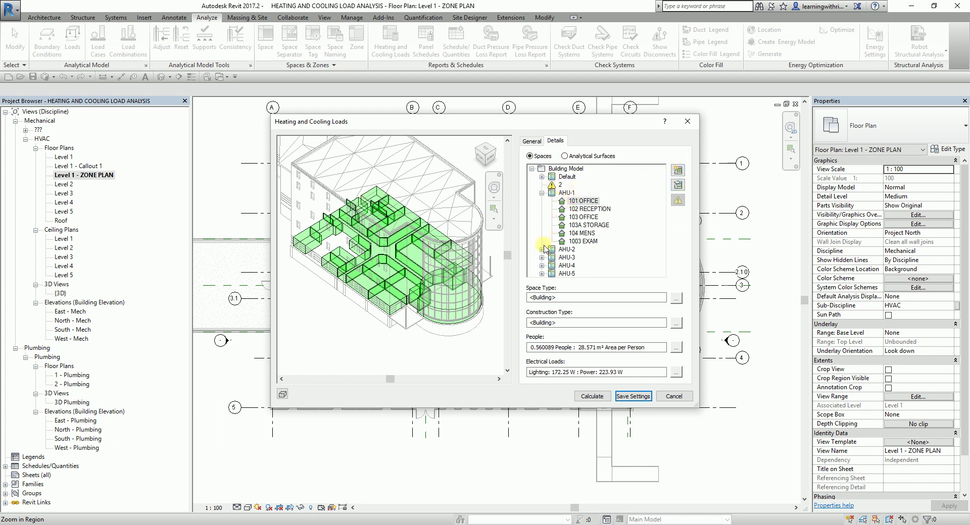
- Review the space type, construction type and people settings of 101 Office alongside the zone settings of AHU-1
left_click(569, 194)
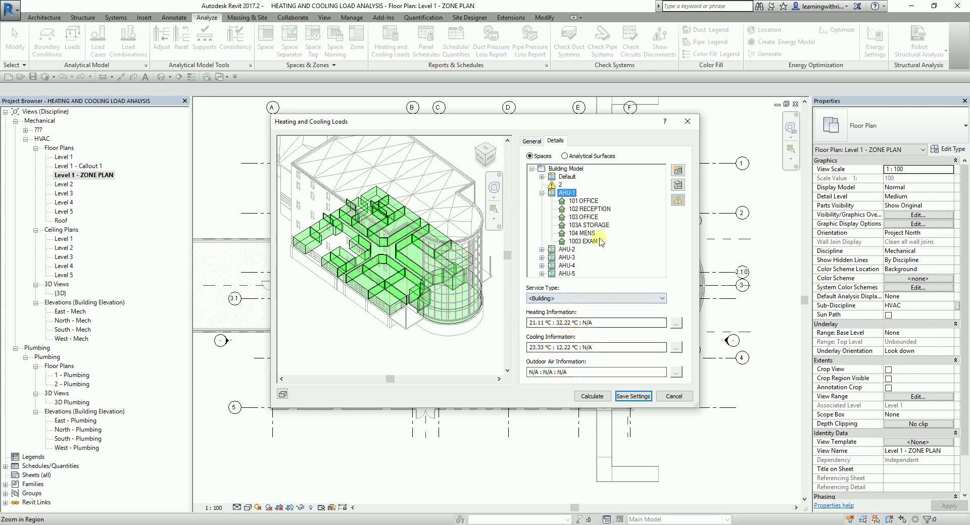
left_click(582, 201)
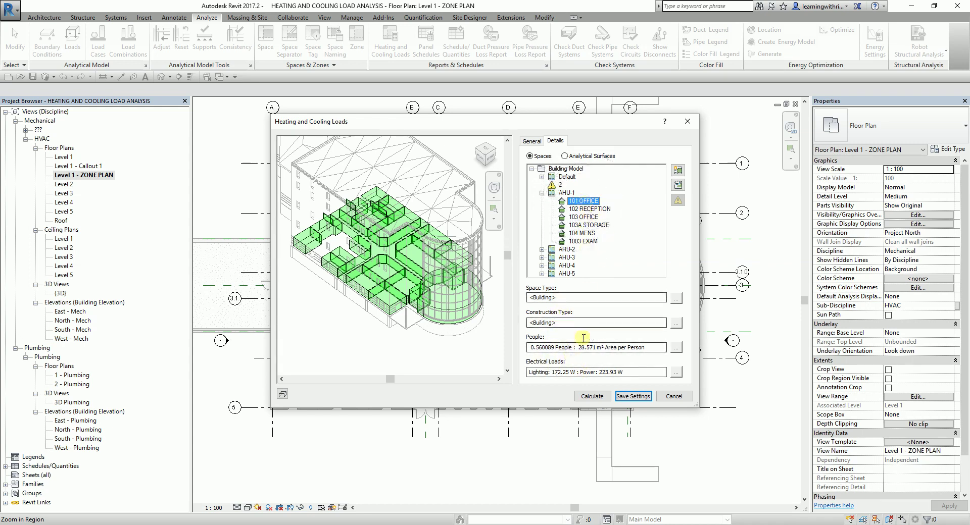
left_click(575, 298)
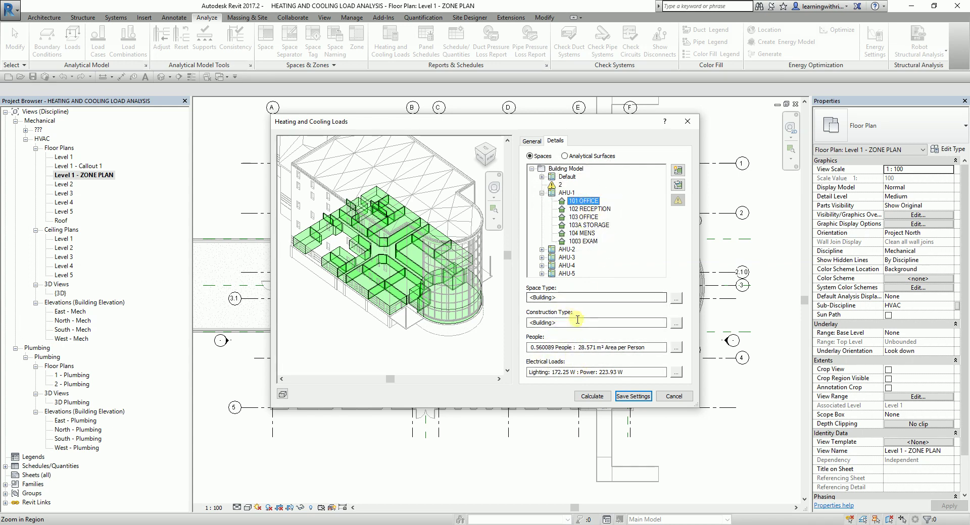
left_click(575, 299)
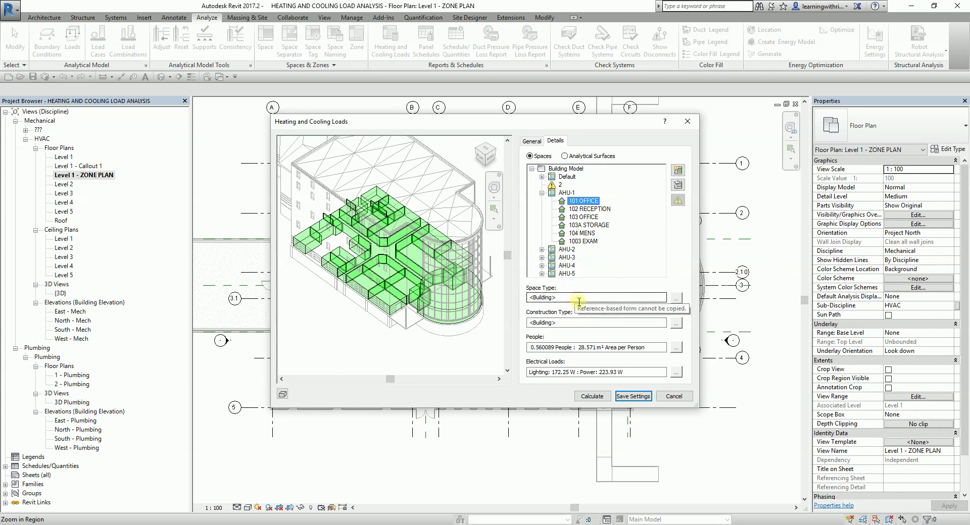
left_click(580, 323)
left_click(607, 349)
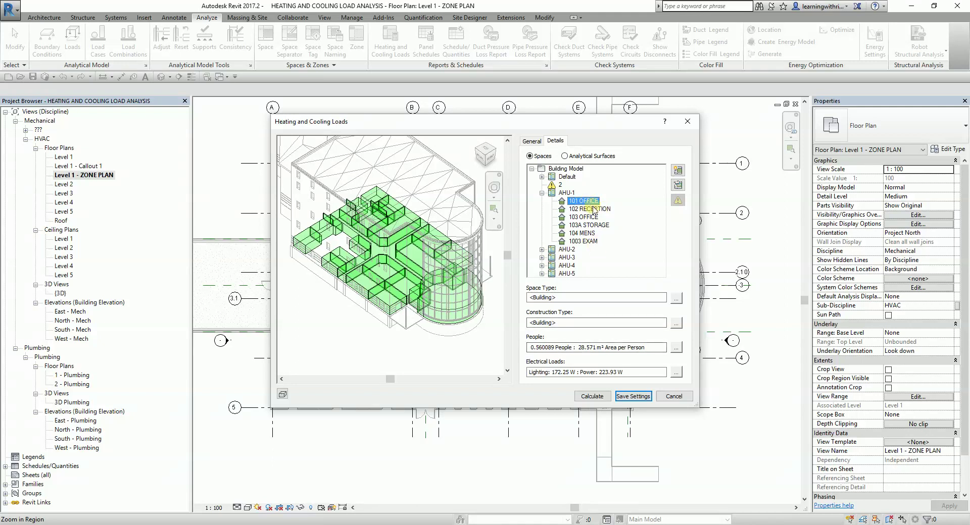
left_click(579, 200)
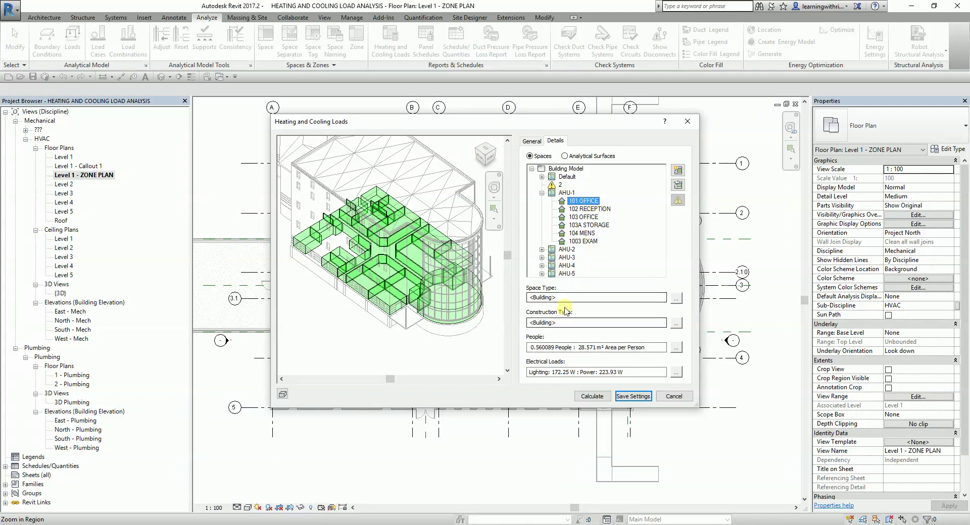
left_click(565, 193)
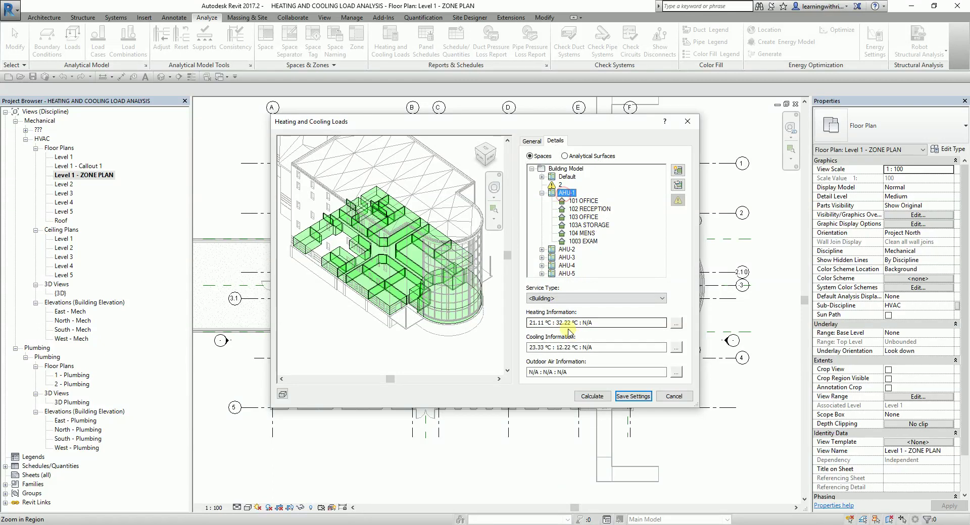
- Check the people and electrical load data of 101 OFFICE and 103 OFFICE, and calculate the building's heating and cooling loads
left_click(586, 208)
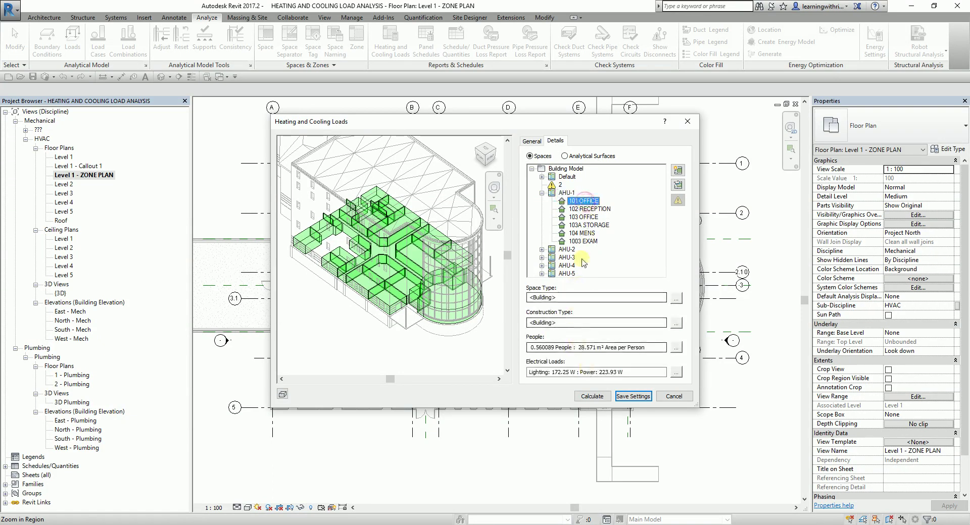
left_click(582, 217)
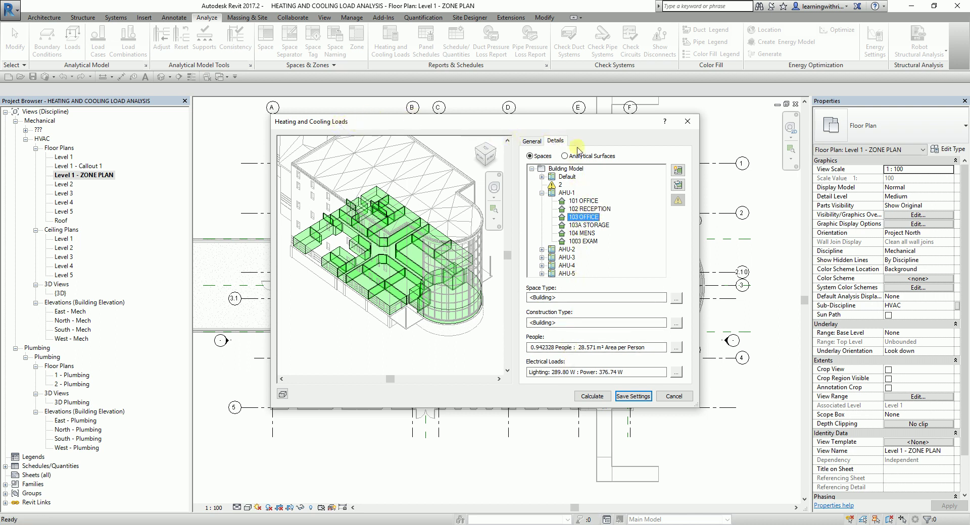
left_click(592, 397)
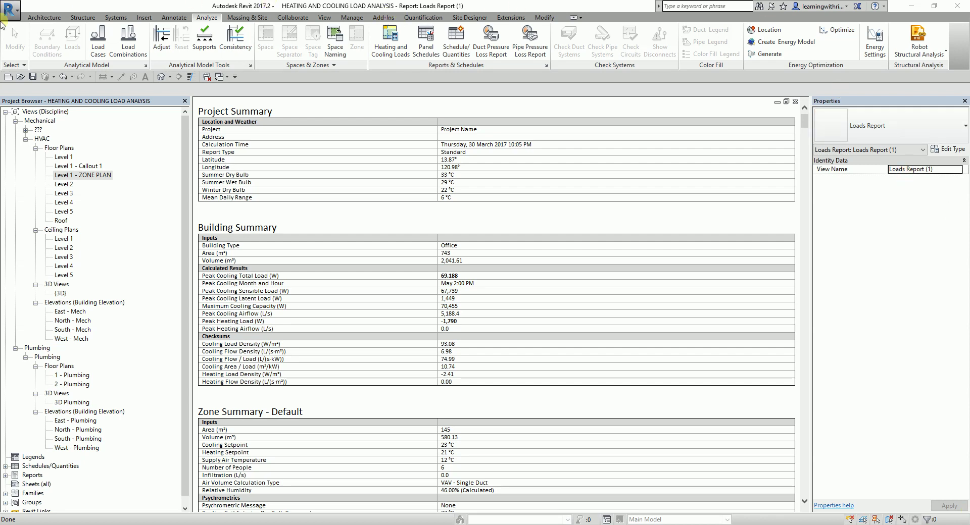
- Examine the project summary, building summary and Default zone summary in the loads report, down to the list of Default spaces
left_click(280, 105)
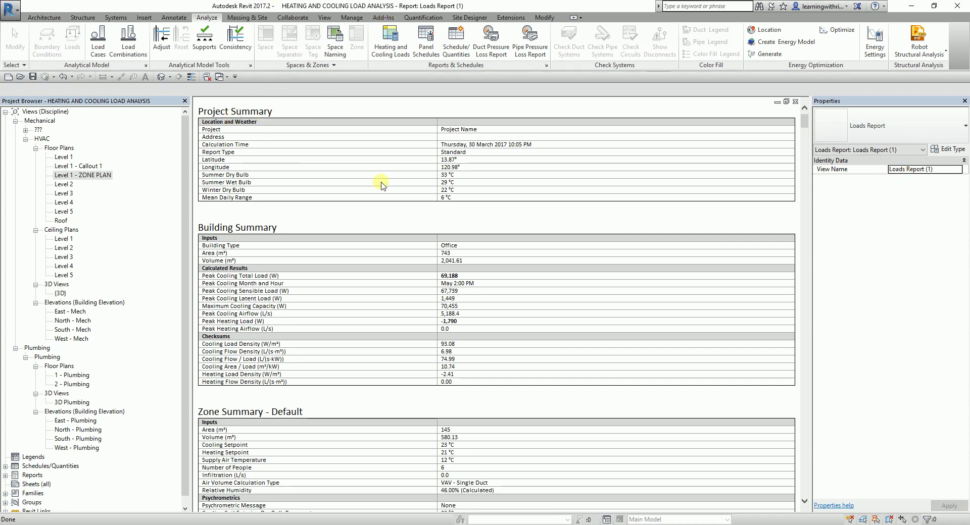
left_click(481, 130)
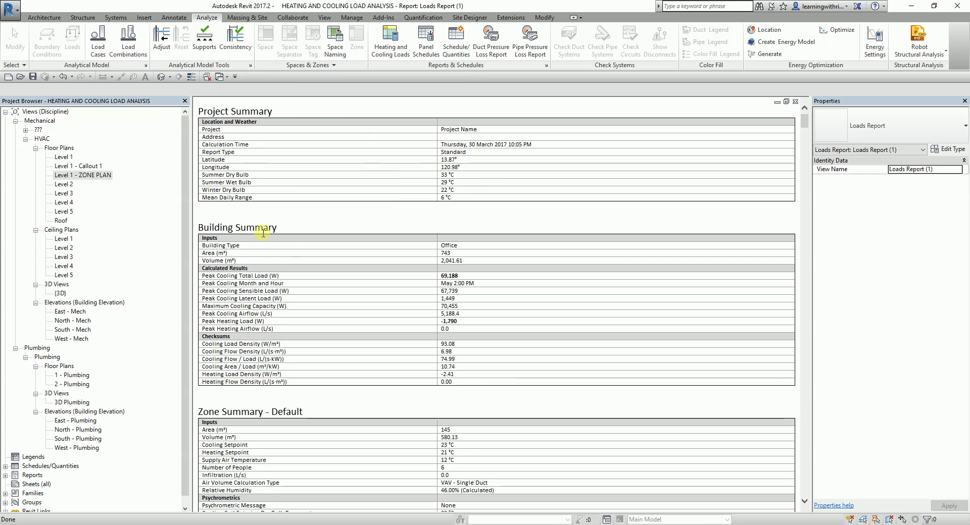
left_click(238, 273)
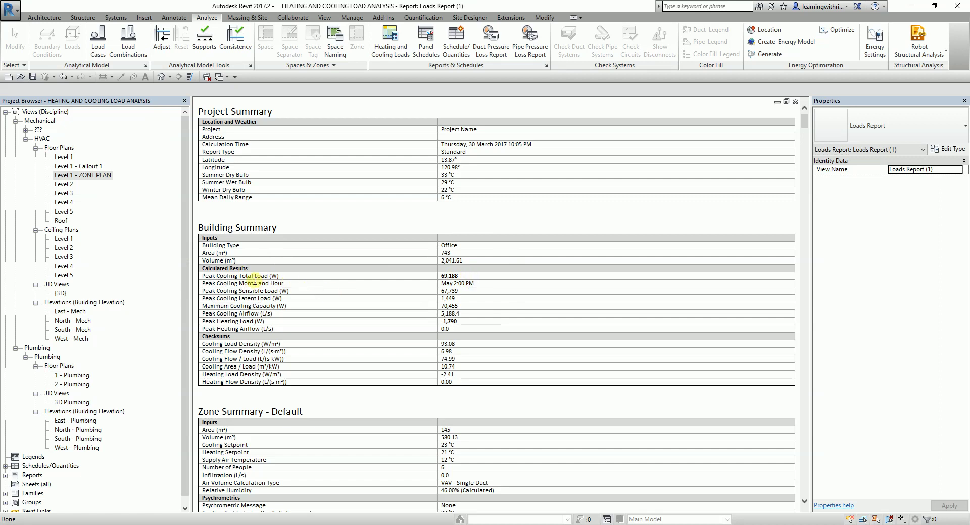
left_click(276, 321)
scroll(247, 338, "down", 5)
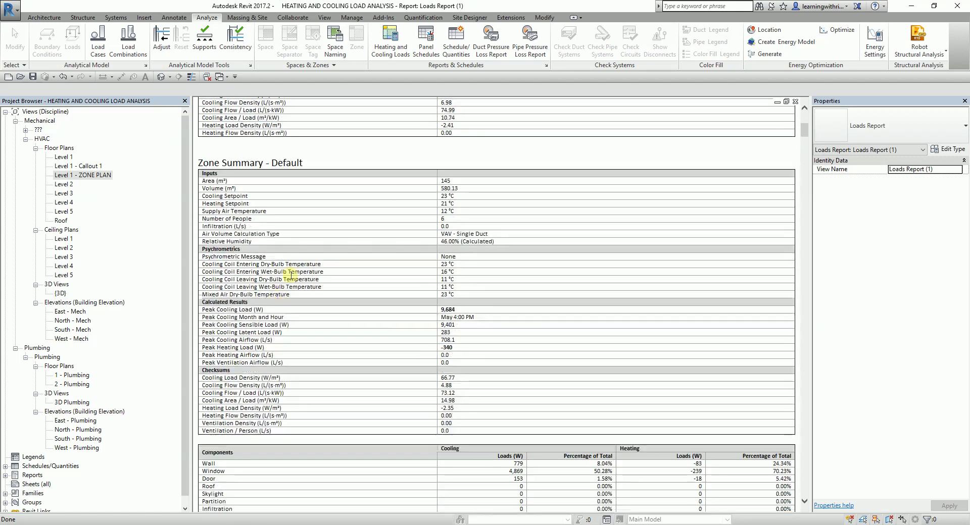
scroll(297, 240, "down", 2)
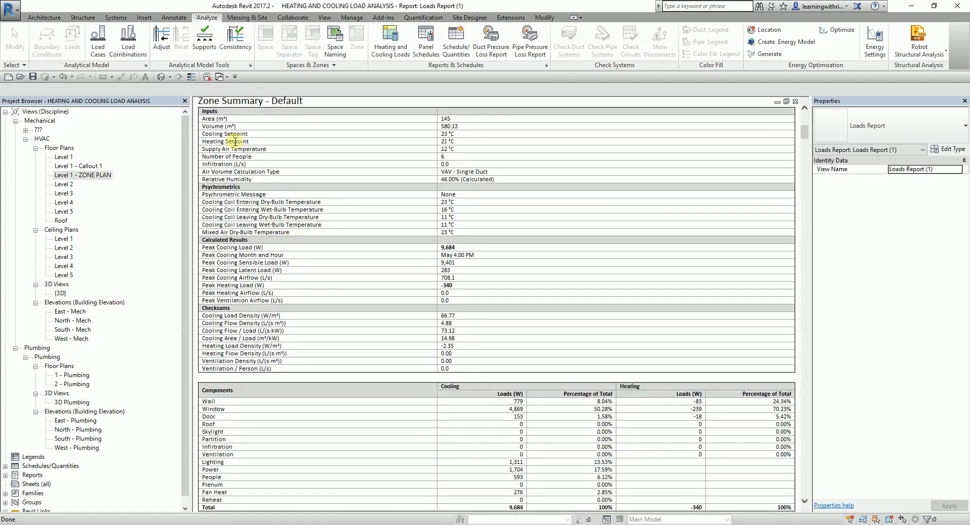
scroll(250, 171, "down", 6)
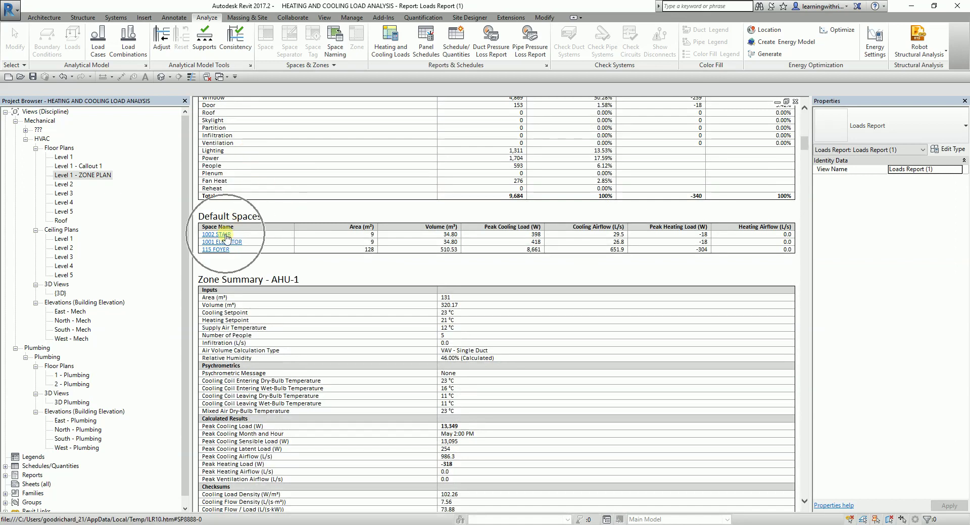
- Open the space summary of 1002 STAIR from the Default spaces and read on through the individual space summaries to 102 RECEPTION
left_click(225, 235)
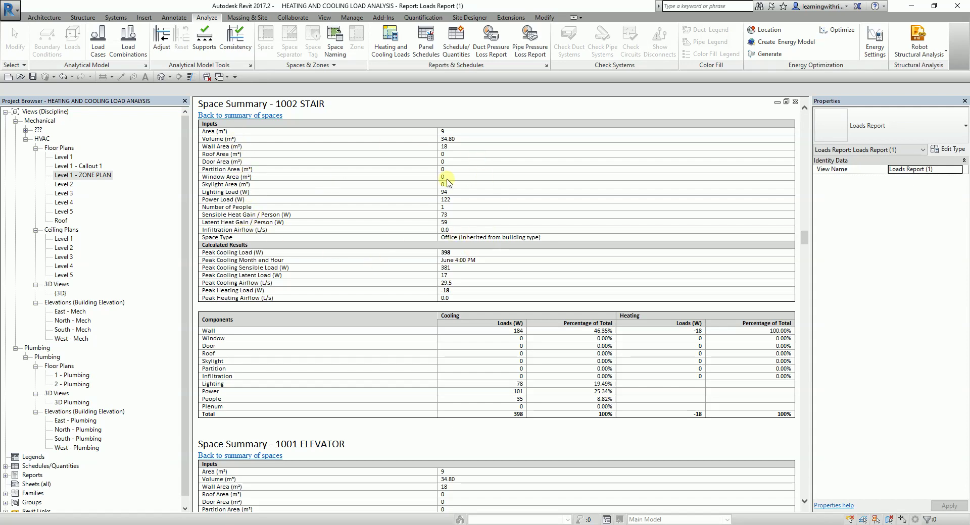
scroll(444, 256, "down", 5)
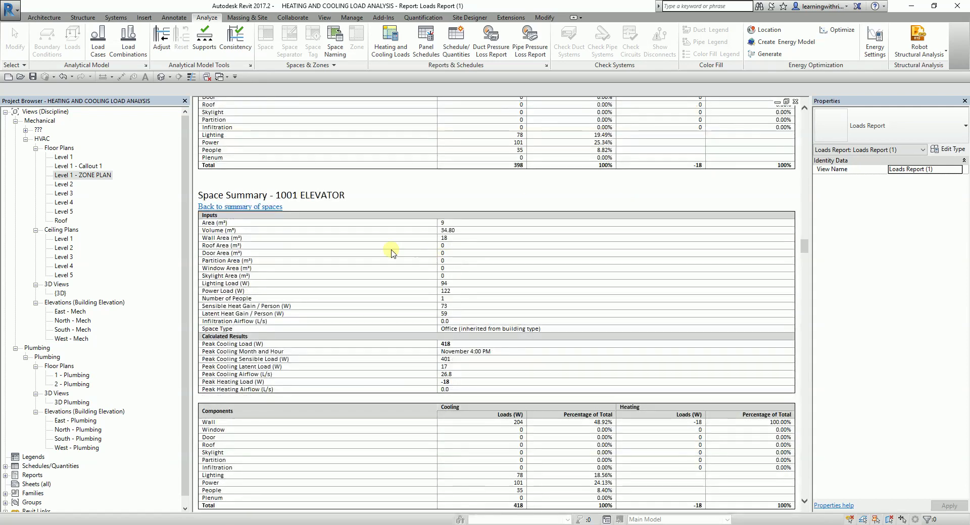
scroll(357, 255, "down", 4)
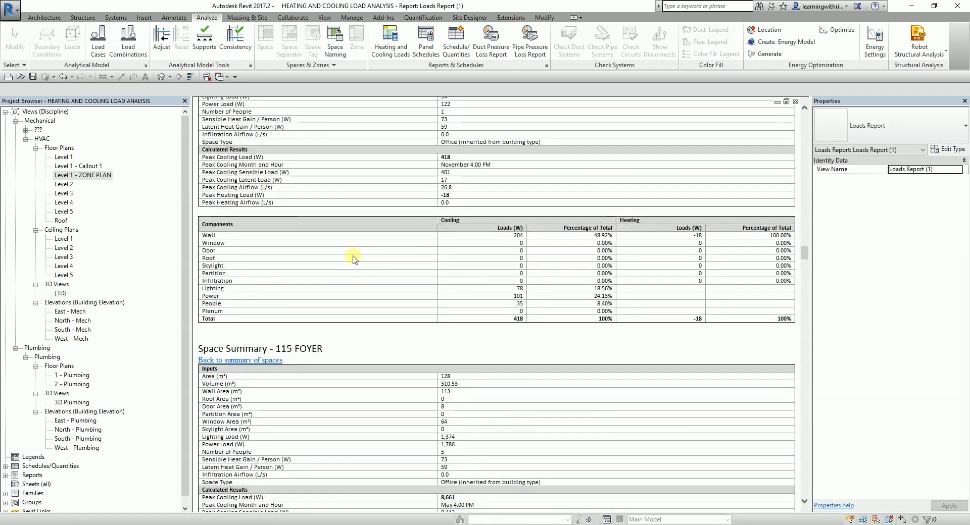
scroll(442, 346, "down", 9)
scroll(447, 339, "down", 4)
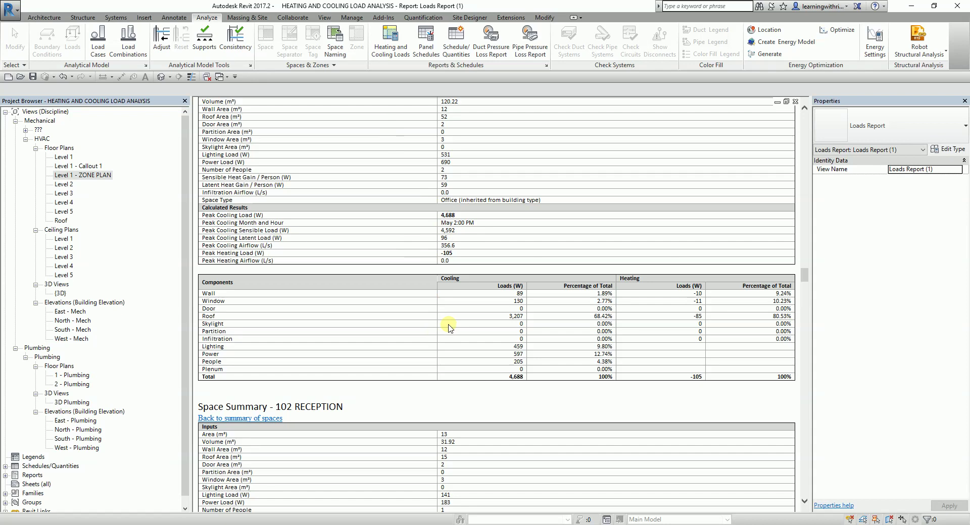
- Close the loads report and reopen Loads Report (1) from the project's reports
left_click(797, 102)
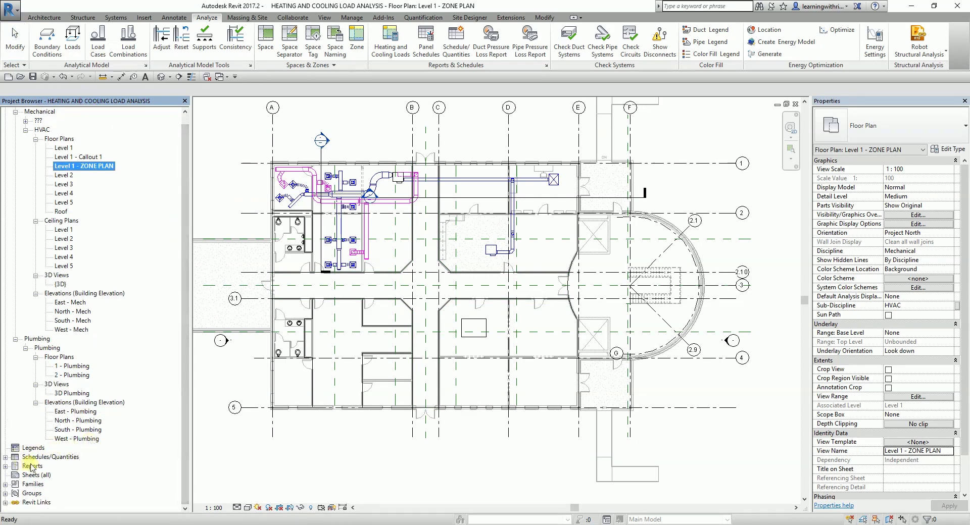
left_click(6, 466)
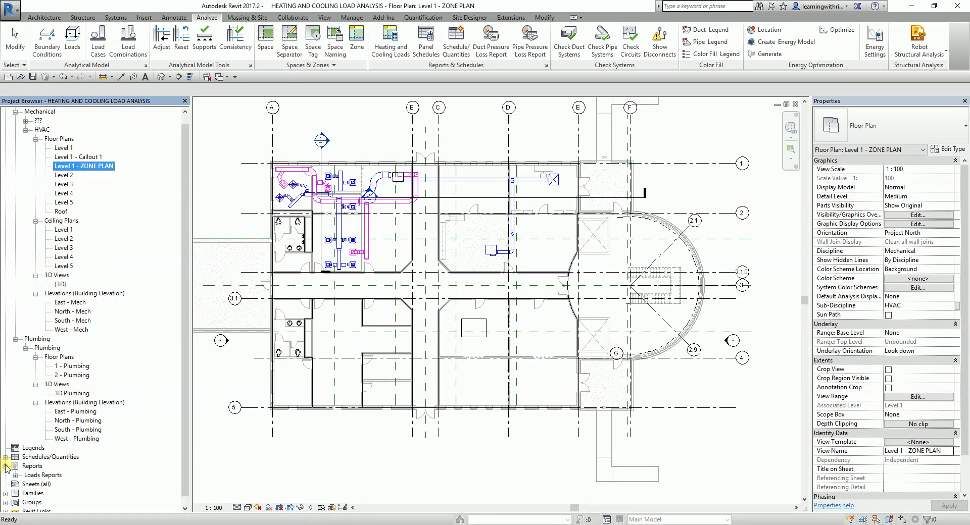
left_click(15, 475)
double_click(54, 485)
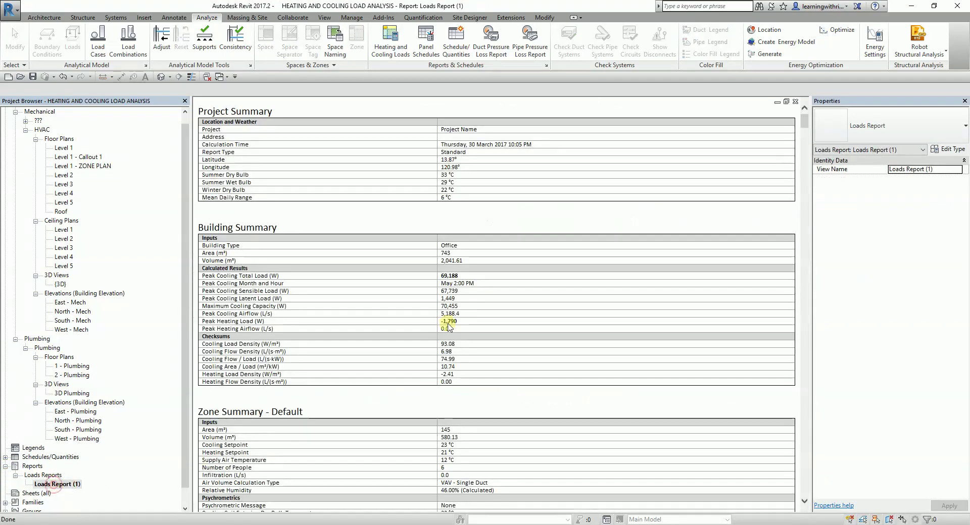
- Examine the AHU-1 zone summary, its component loads and space results, and the AHU-2 zone summary, and return to the report's beginning
scroll(409, 253, "down", 6)
scroll(415, 269, "down", 5)
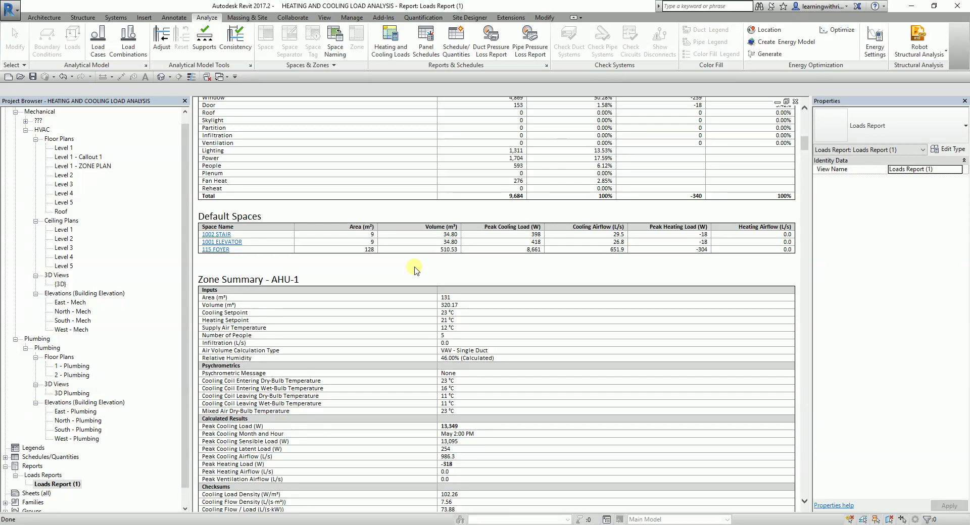
scroll(465, 269, "down", 2)
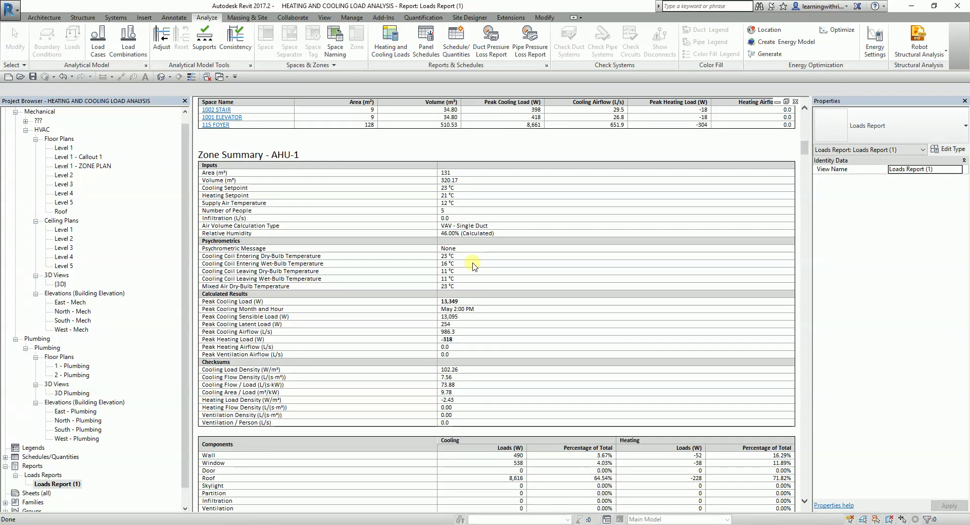
scroll(474, 266, "down", 1)
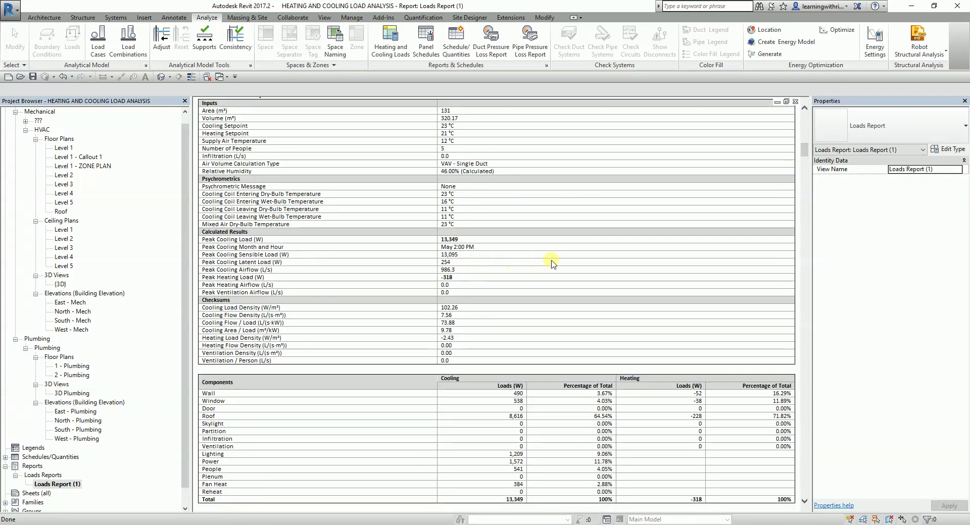
scroll(526, 243, "down", 1)
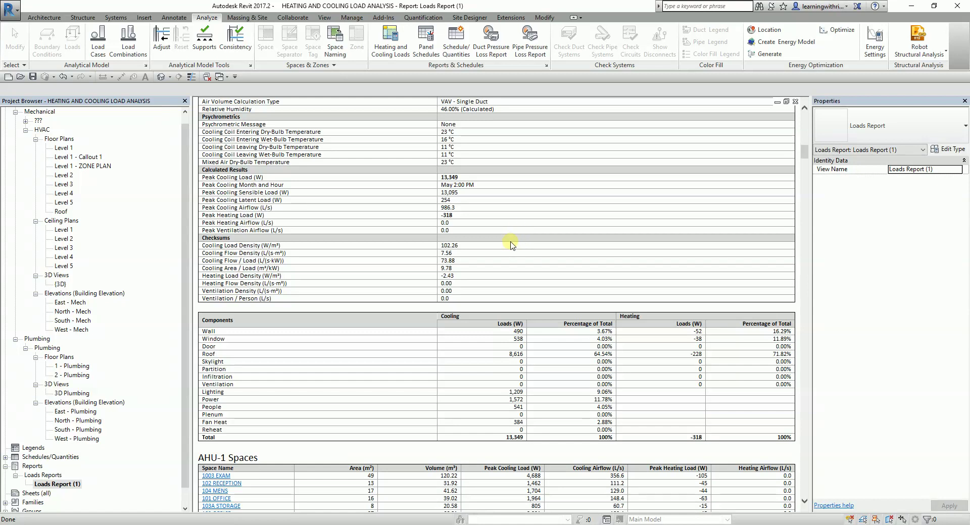
scroll(512, 245, "down", 1)
scroll(524, 264, "down", 1)
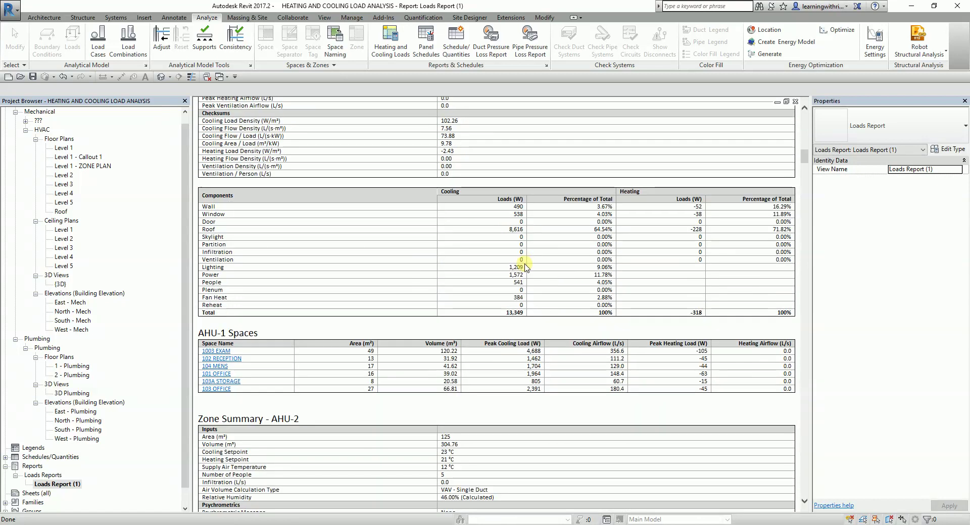
scroll(530, 264, "down", 1)
scroll(531, 265, "down", 1)
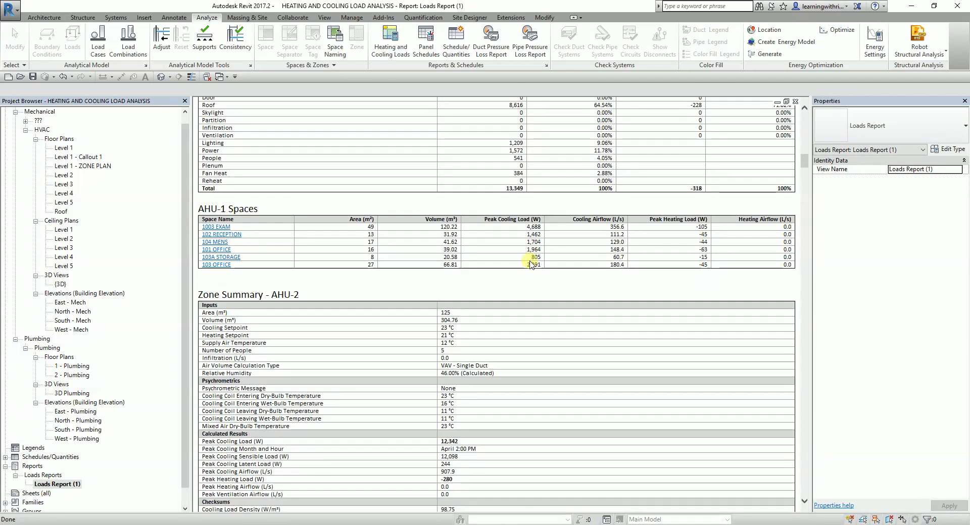
scroll(530, 265, "down", 1)
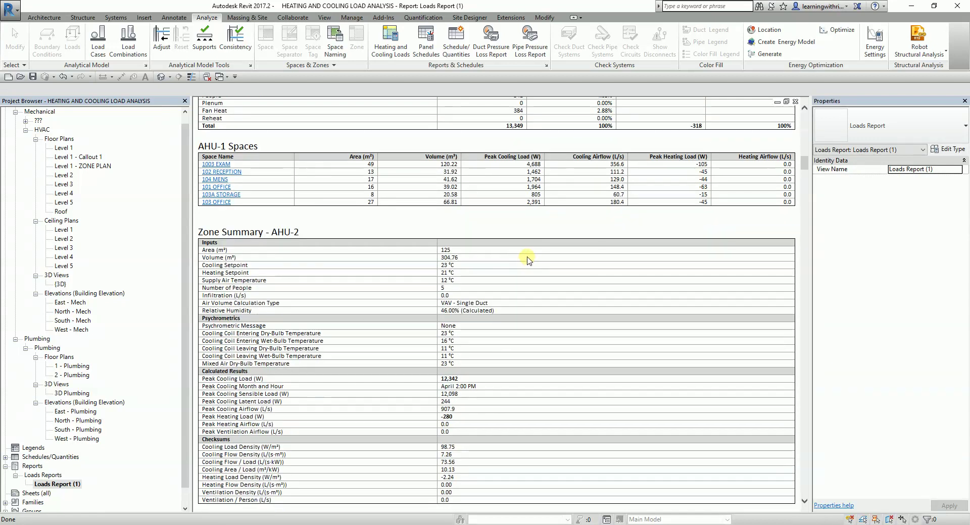
left_click(56, 485)
scroll(522, 302, "up", 12)
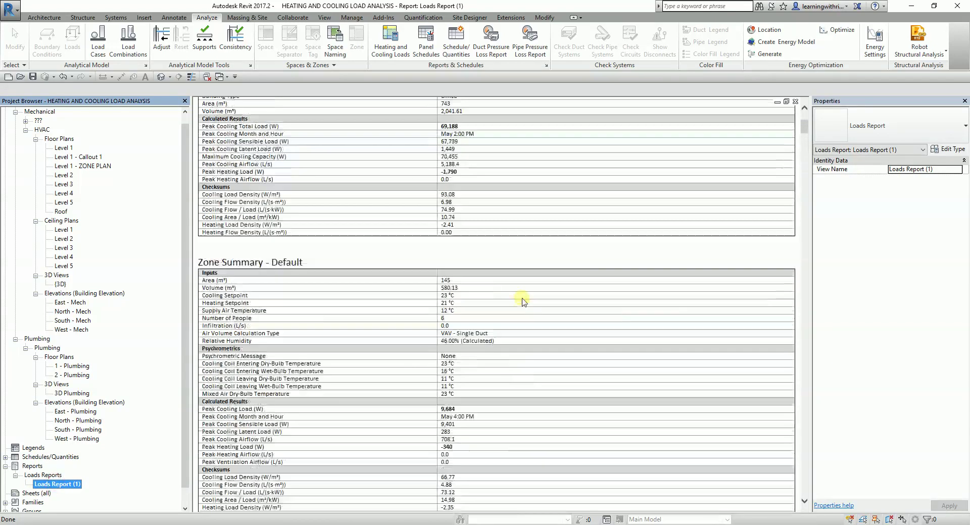
scroll(522, 302, "up", 3)
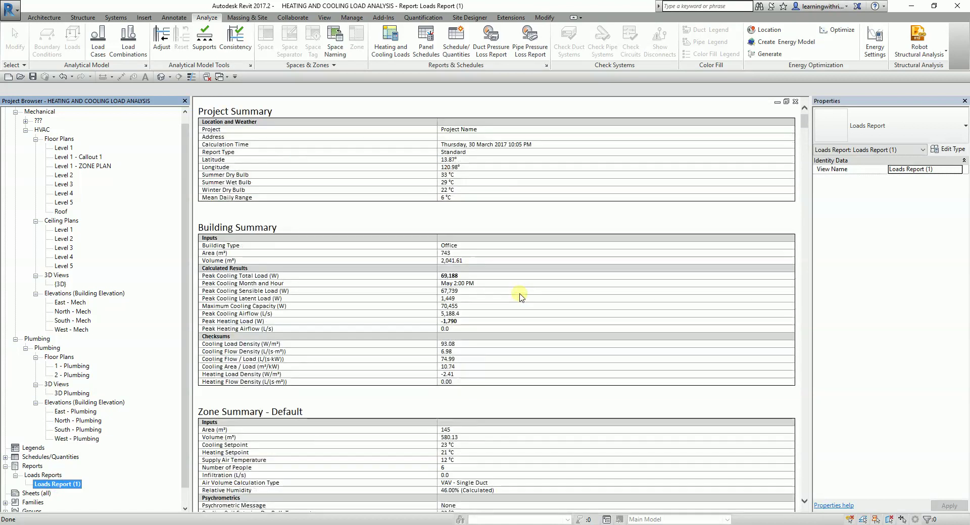
- Place a color fill legend above the plan in Level 1 - ZONE PLAN, using the HVAC Zones space type and the Schema 1 color scheme
double_click(84, 167)
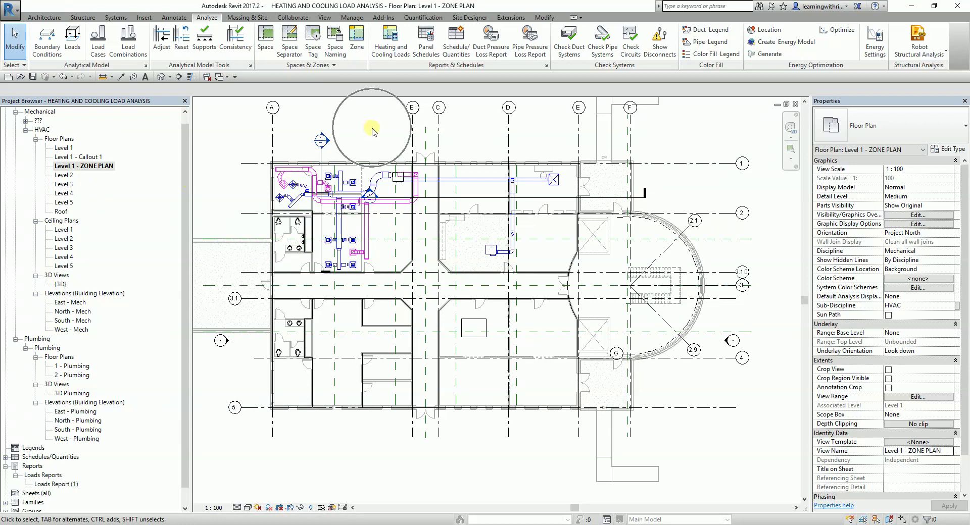
left_click(714, 54)
scroll(440, 185, "down", 2)
middle_click_drag(439, 185, 630, 221)
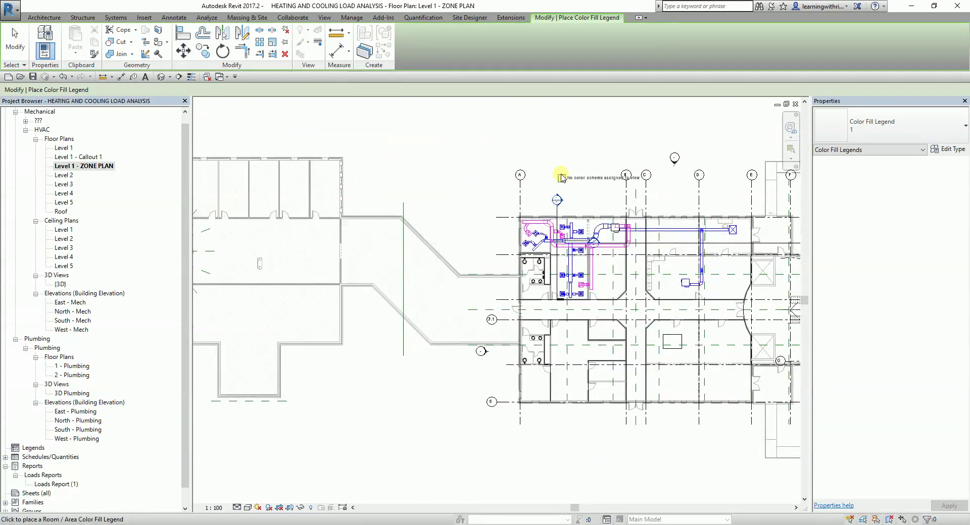
left_click(534, 123)
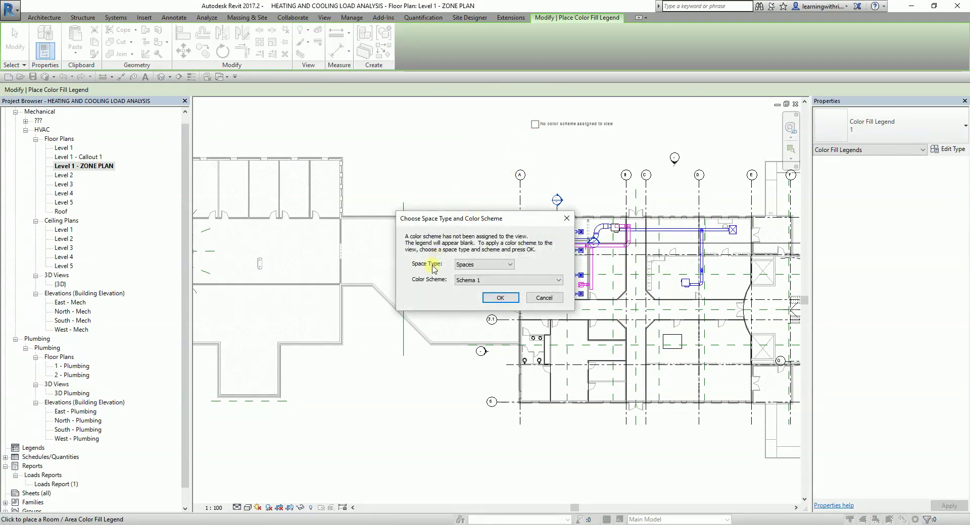
left_click(493, 265)
left_click(475, 275)
left_click(502, 298)
left_click(502, 299)
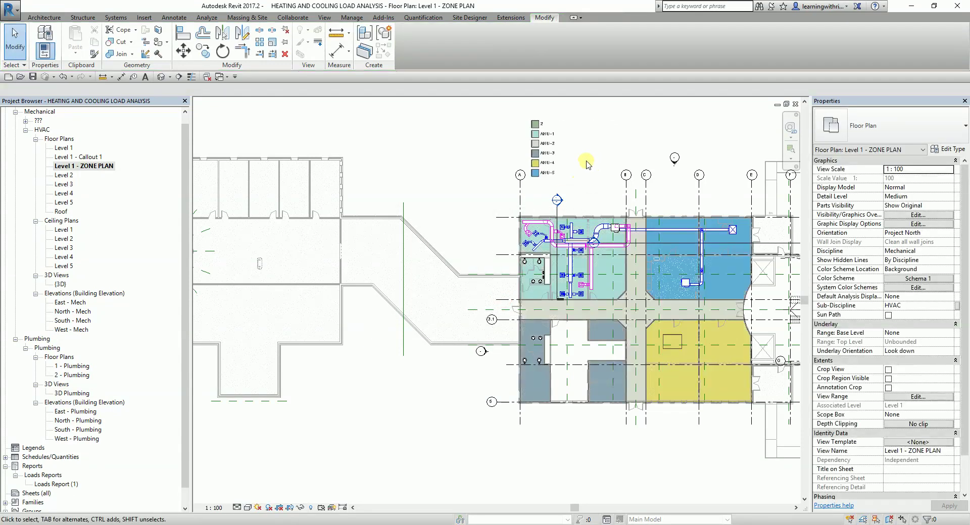
- Edit the color fill legend's Schema 1 scheme to color the HVAC zones by Calculated Supply Airflow, accepting that existing colors are not preserved
middle_click_drag(622, 147, 455, 169)
scroll(458, 173, "up", 1)
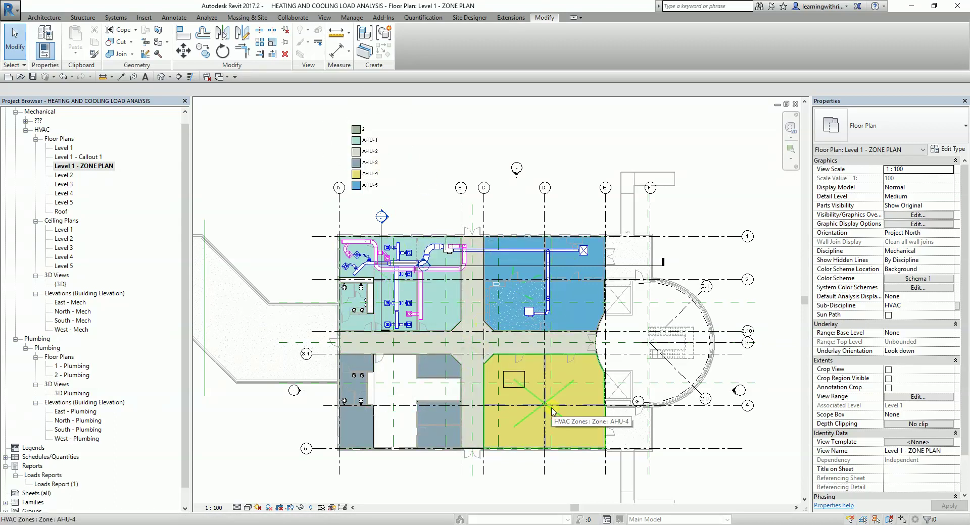
left_click(371, 143)
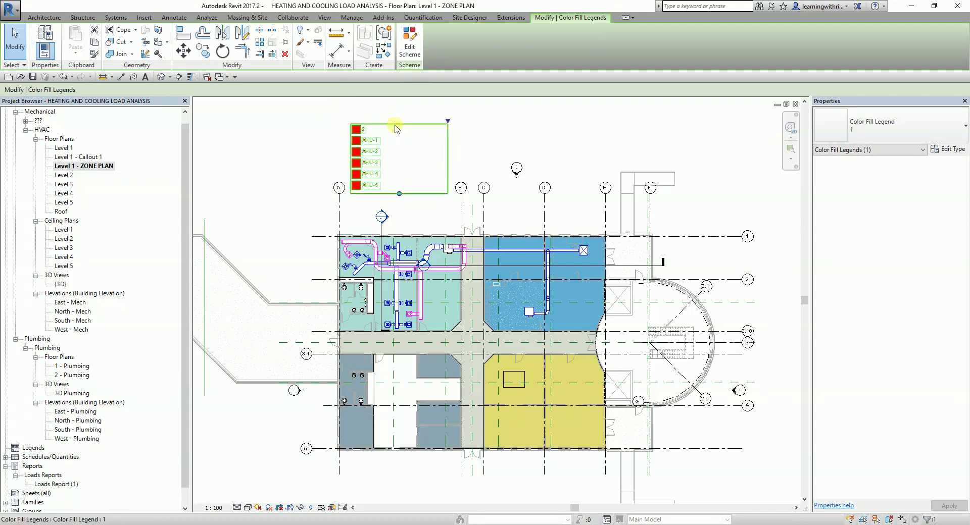
left_click(411, 47)
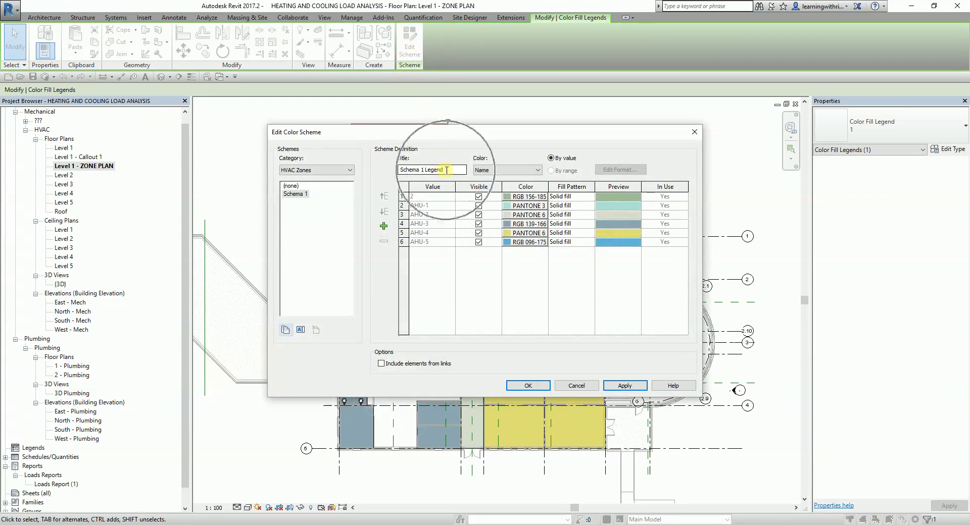
left_click(446, 170)
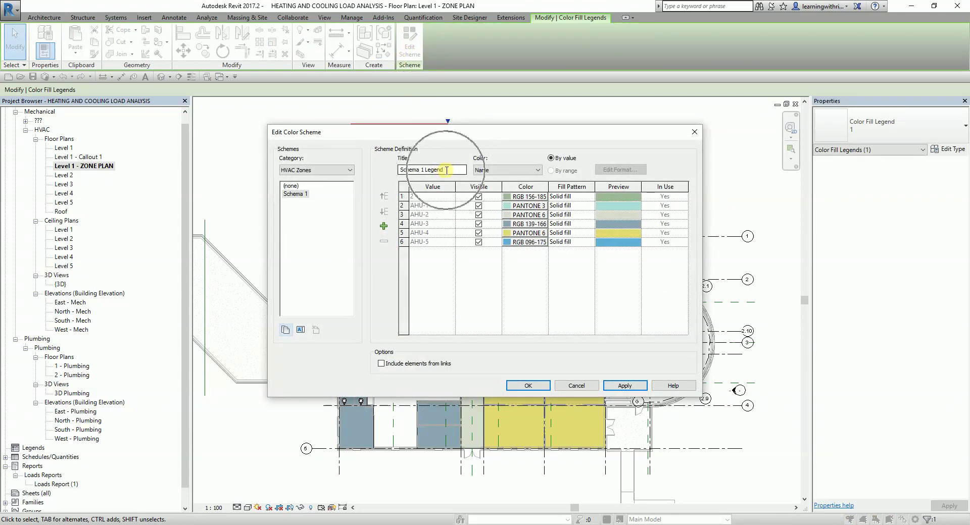
left_click(521, 171)
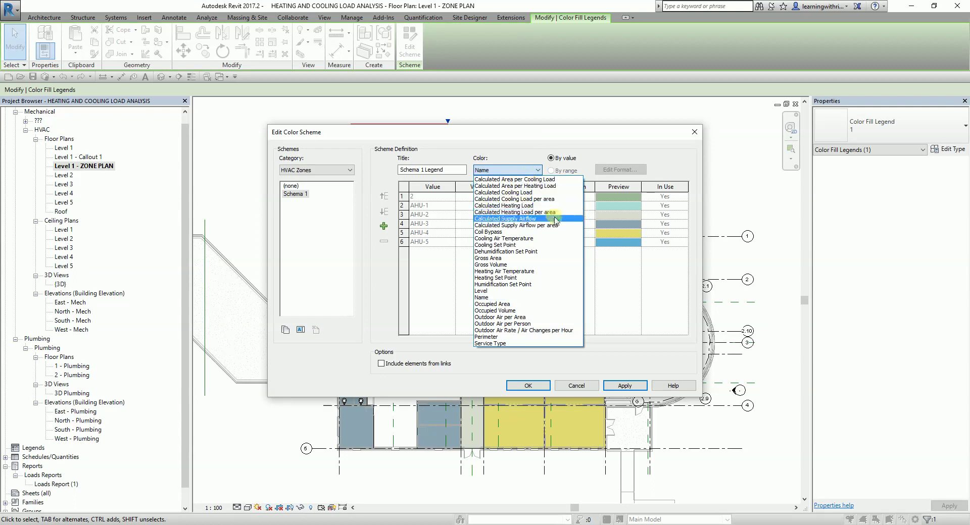
left_click(509, 220)
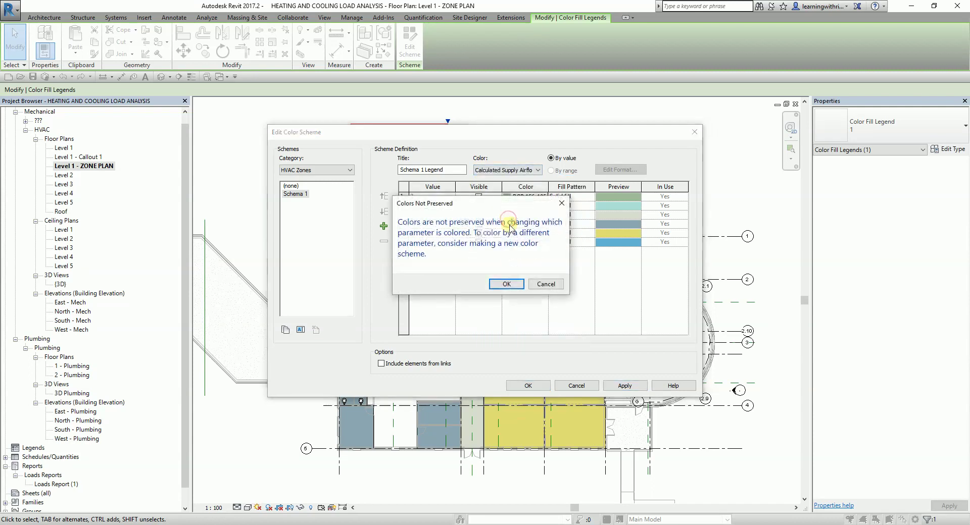
left_click(507, 284)
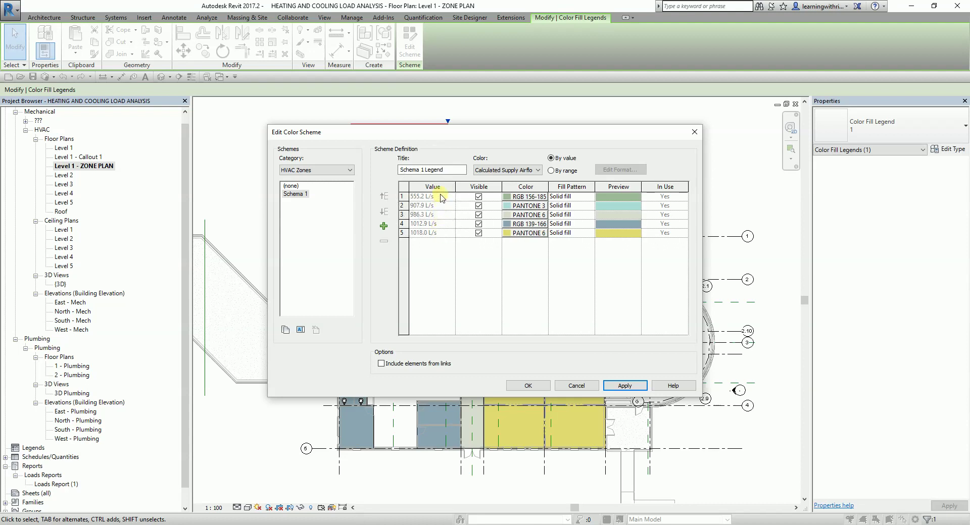
left_click(535, 387)
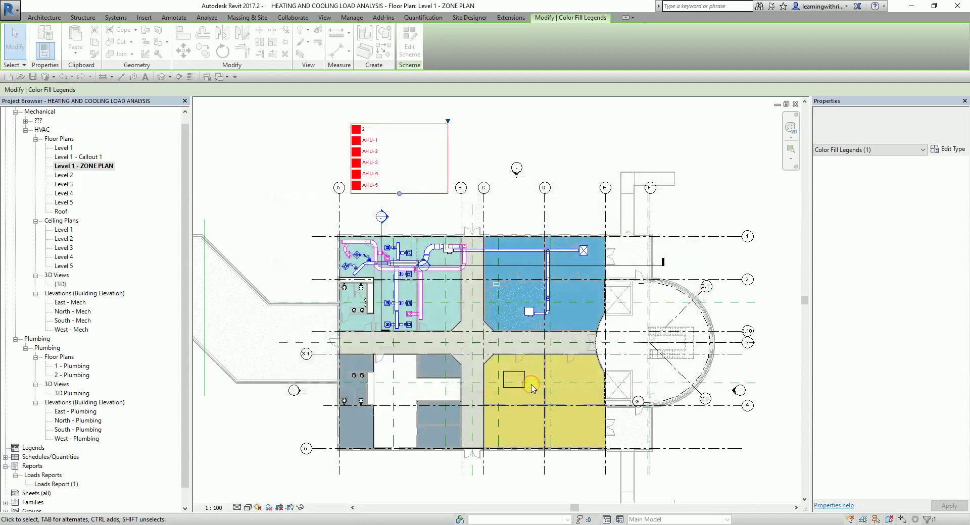
left_click(294, 161)
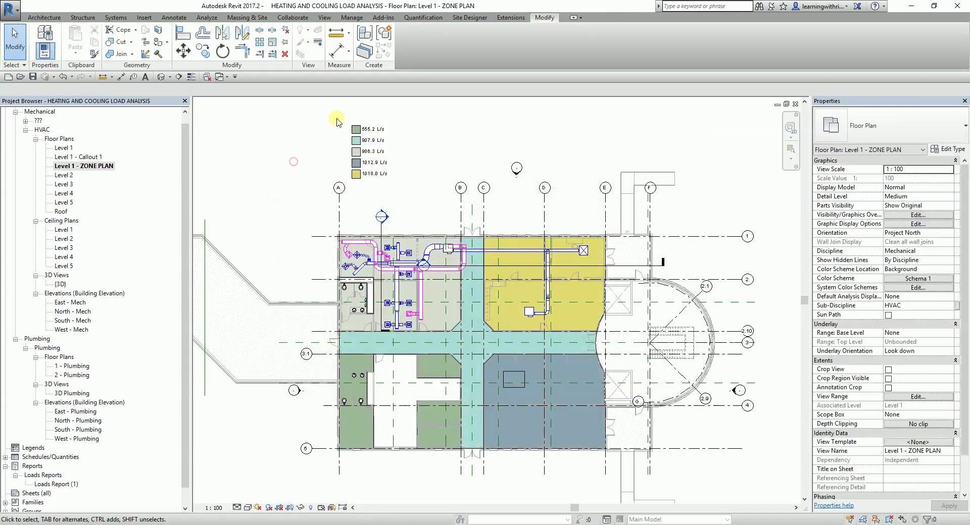
- Turn on Show Title in the color fill legend's type properties
scroll(444, 212, "up", 2)
scroll(440, 177, "up", 1)
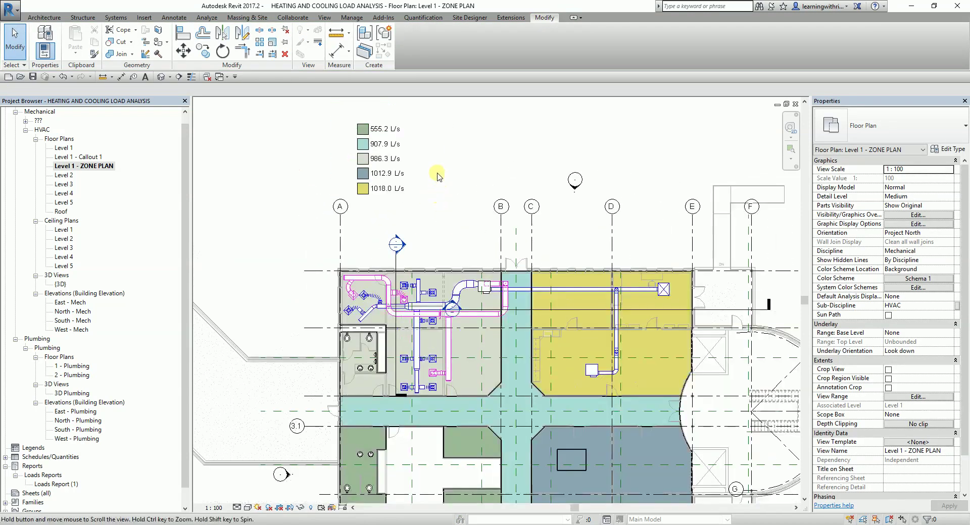
middle_click_drag(440, 177, 423, 196)
left_click(376, 164)
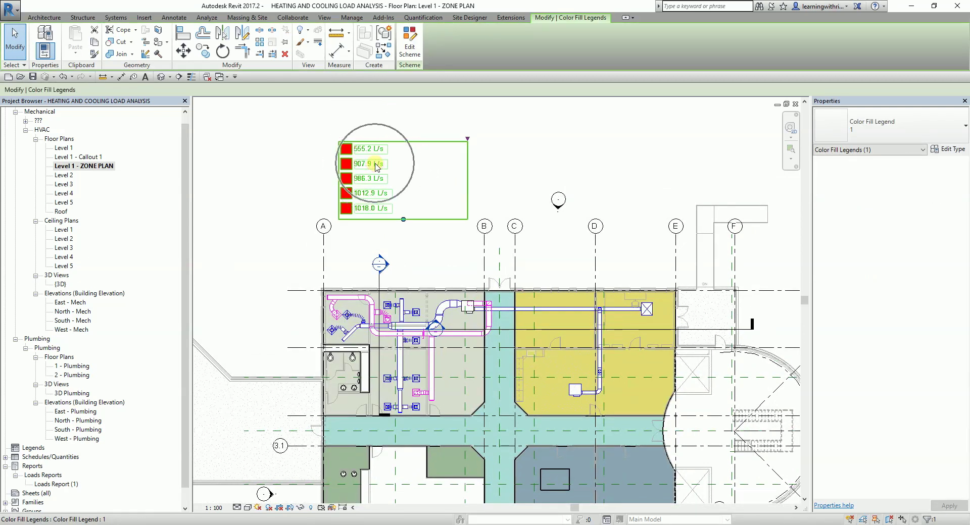
left_click(950, 150)
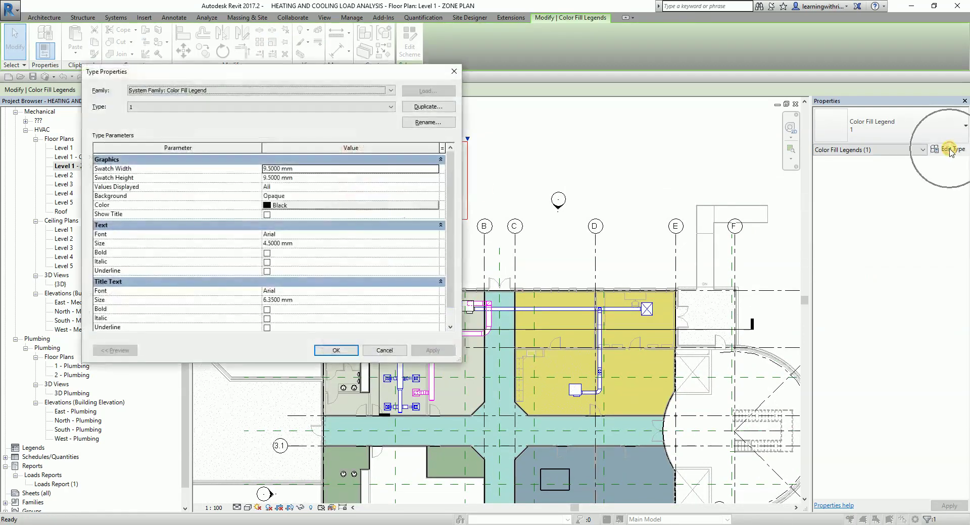
left_click(268, 214)
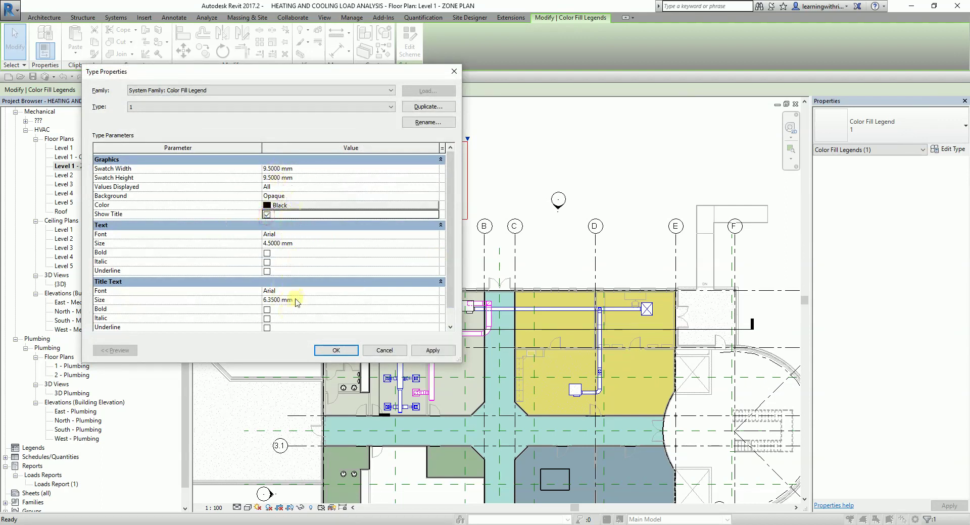
left_click(335, 354)
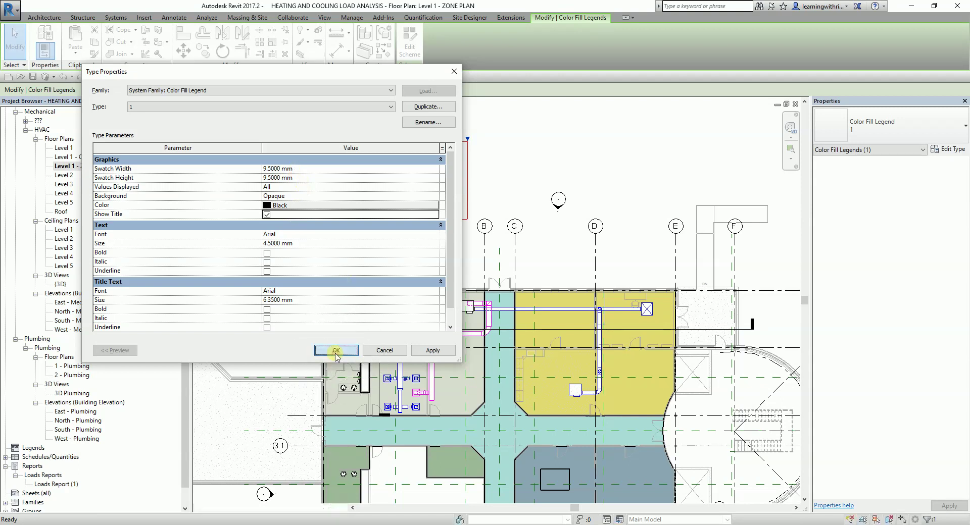
left_click(540, 155)
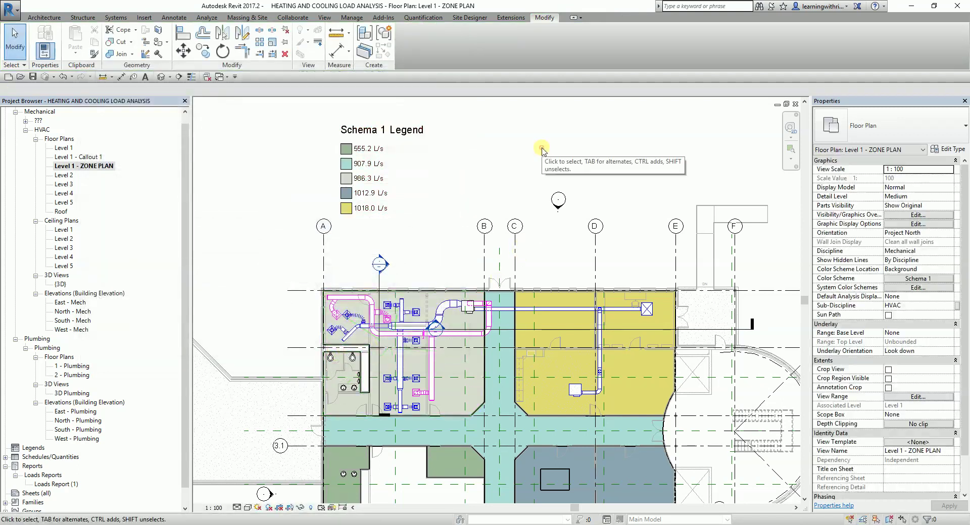
- Move the color fill legend from above the plan to beside the zoned spaces, just outside grid A
scroll(461, 172, "down", 3)
left_click_drag(411, 180, 340, 256)
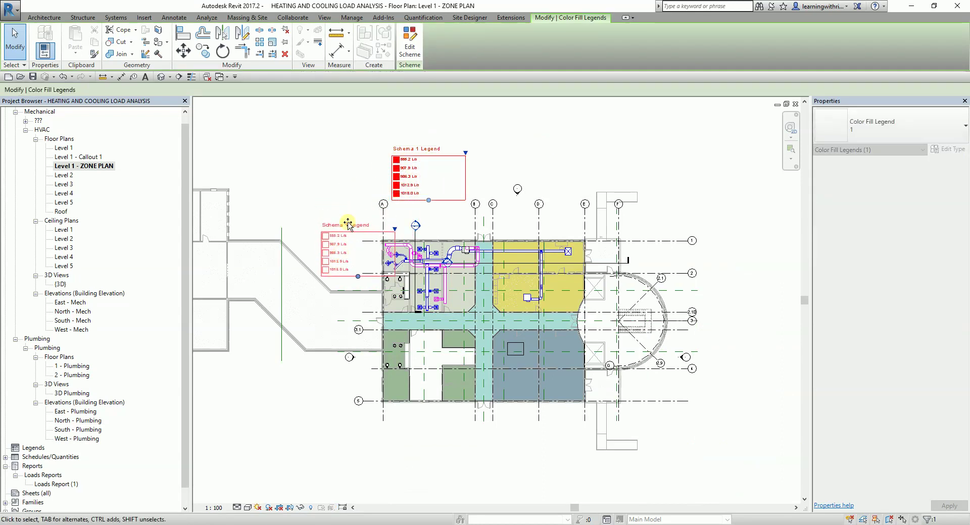
left_click(323, 161)
scroll(325, 225, "up", 2)
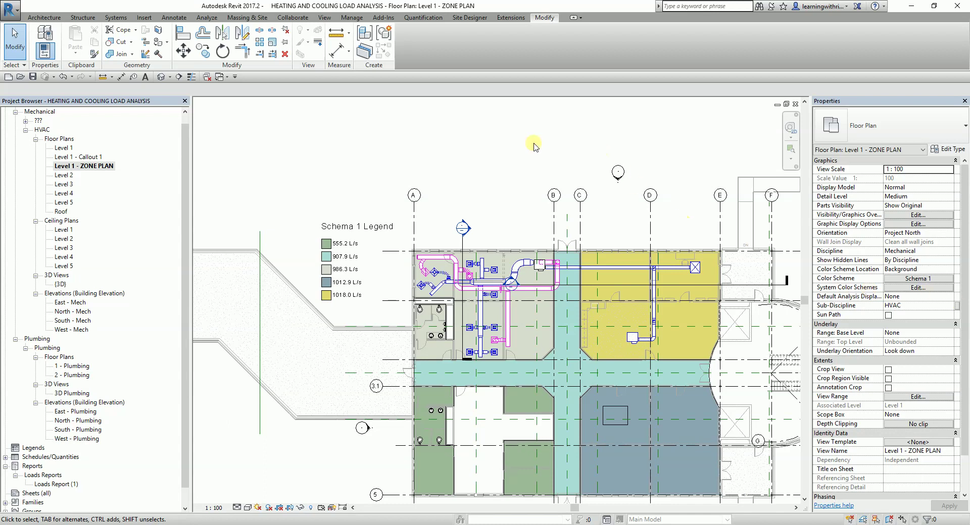
scroll(506, 145, "down", 2)
scroll(619, 322, "up", 1)
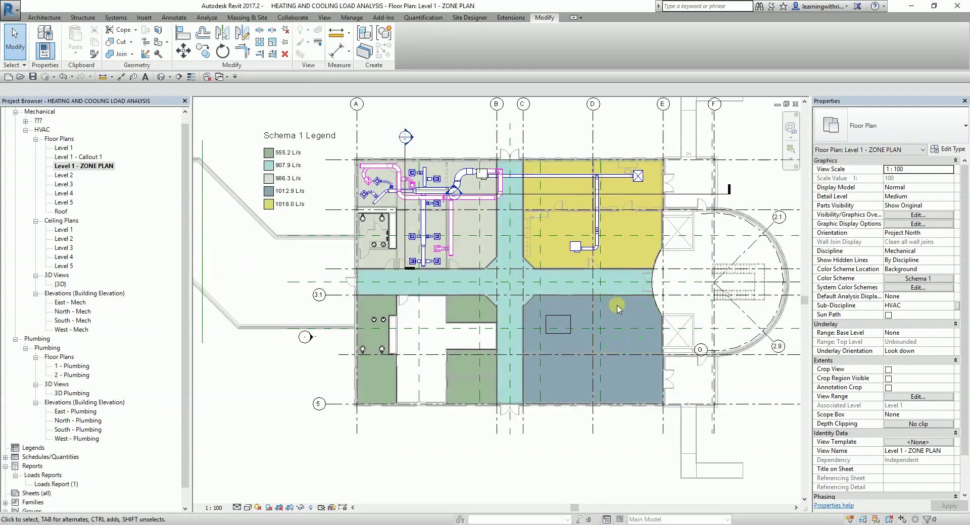
scroll(606, 323, "up", 2)
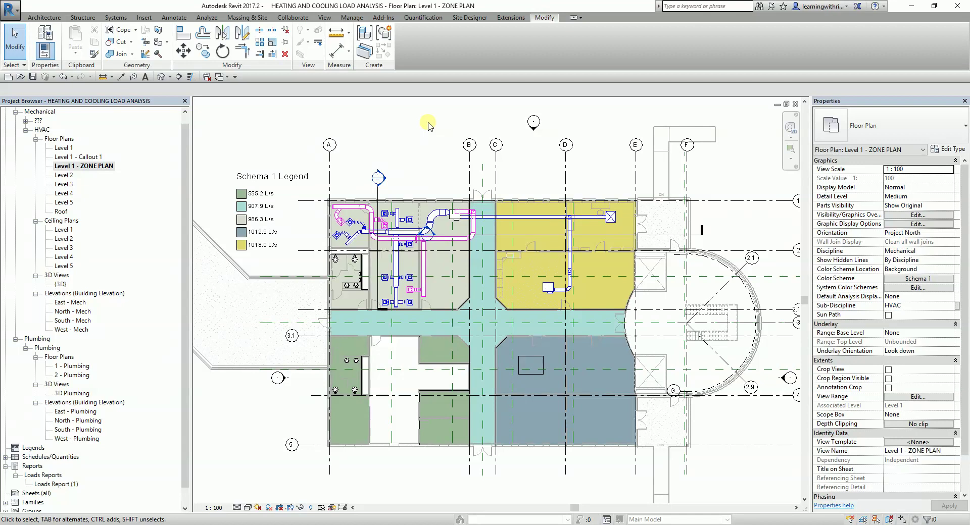
- Close the hidden windows, open Loads Report (1) and tile it side by side with Level 1 - ZONE PLAN
left_click(206, 77)
double_click(57, 485)
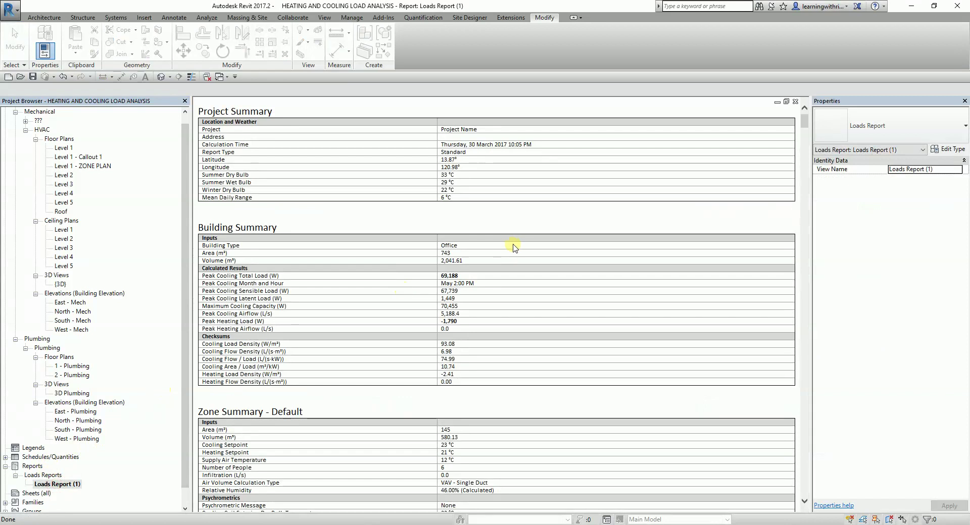
left_click(325, 17)
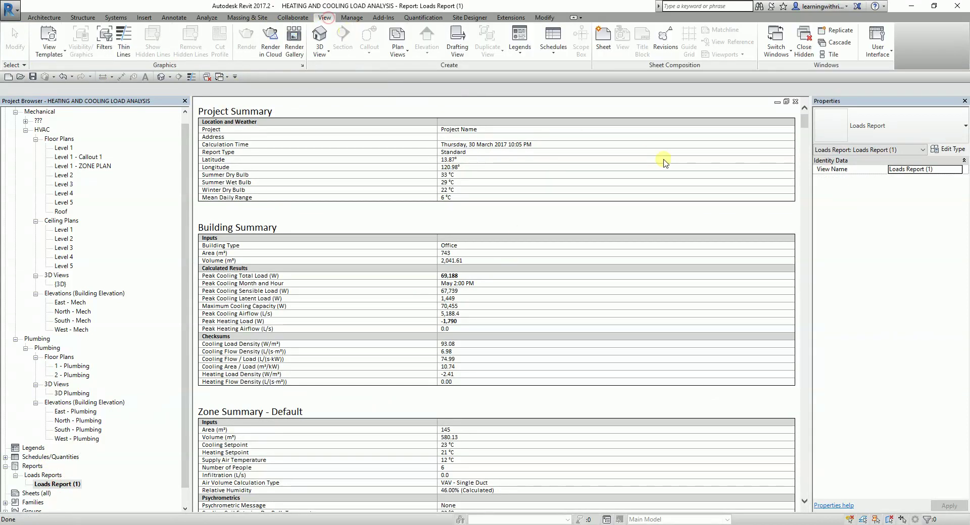
left_click(828, 53)
key("z")
key("f")
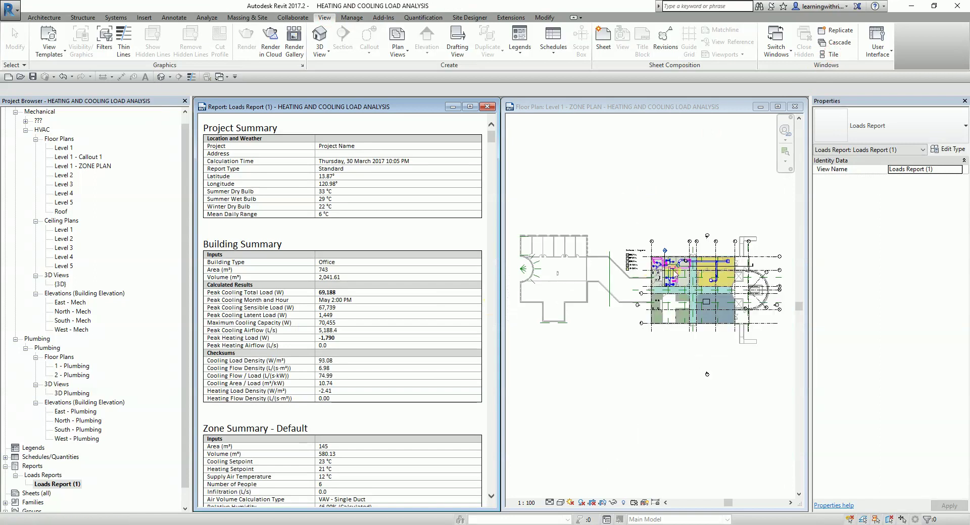
left_click(687, 202)
scroll(718, 300, "up", 5)
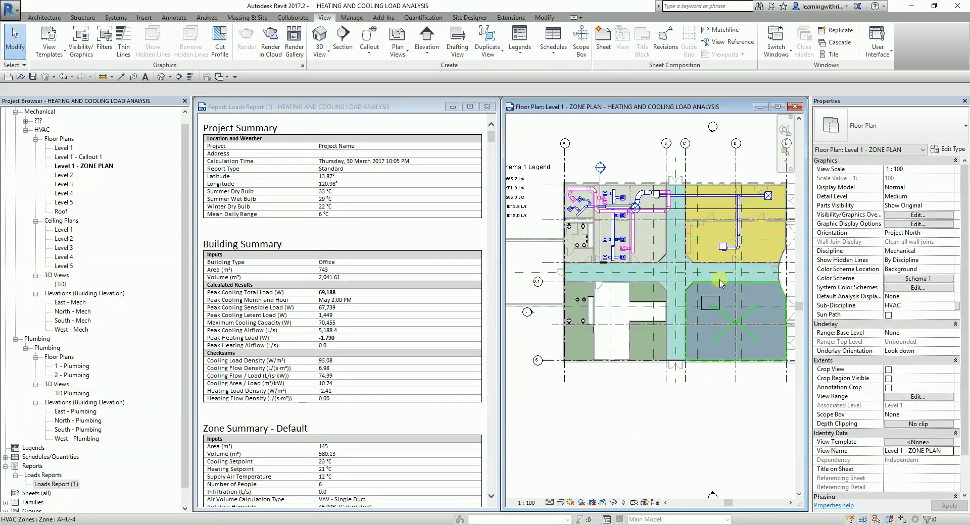
scroll(718, 300, "down", 3)
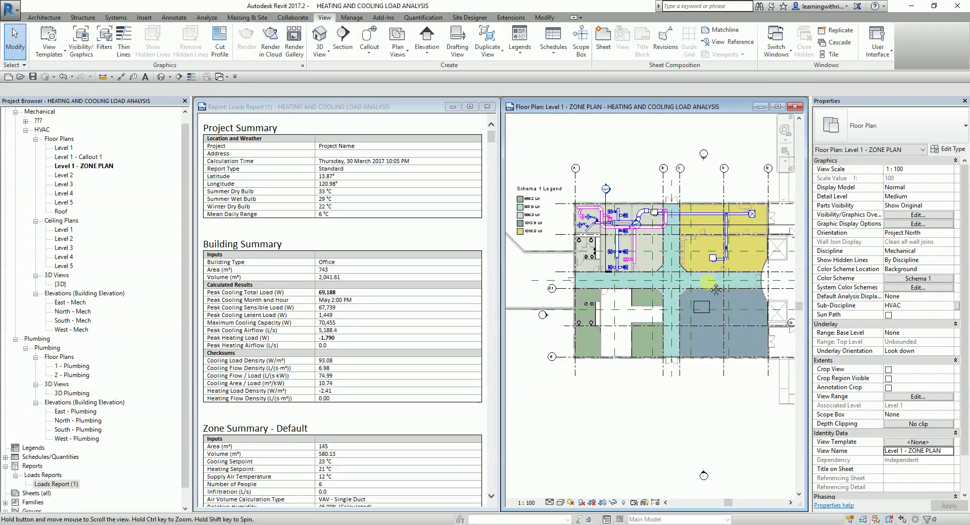